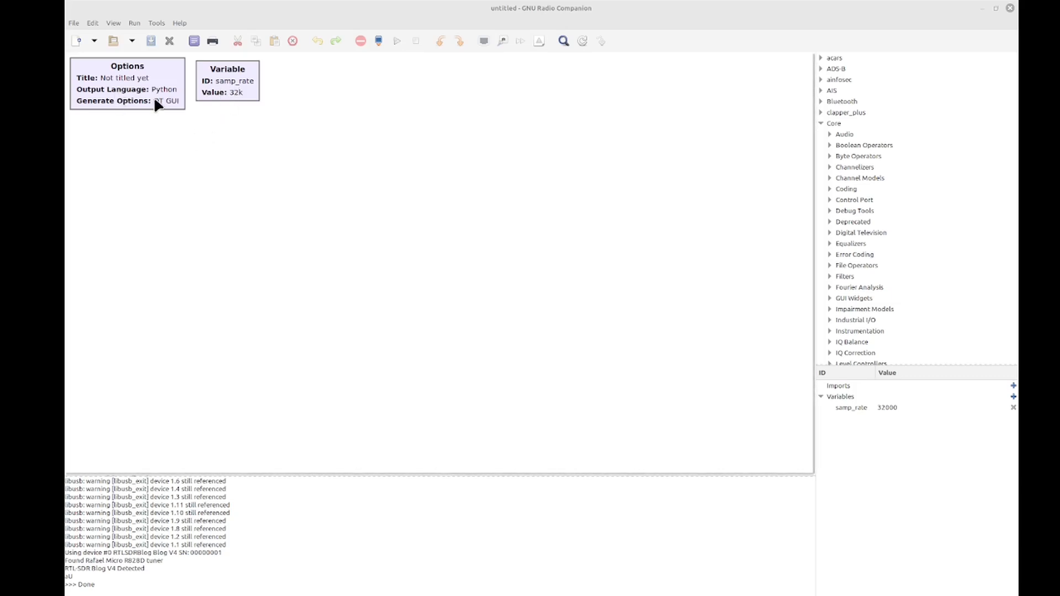
Start saving the flow graph in the gnuradio folder, entering basic_fm_receiver as the file name.
left_click(252, 12)
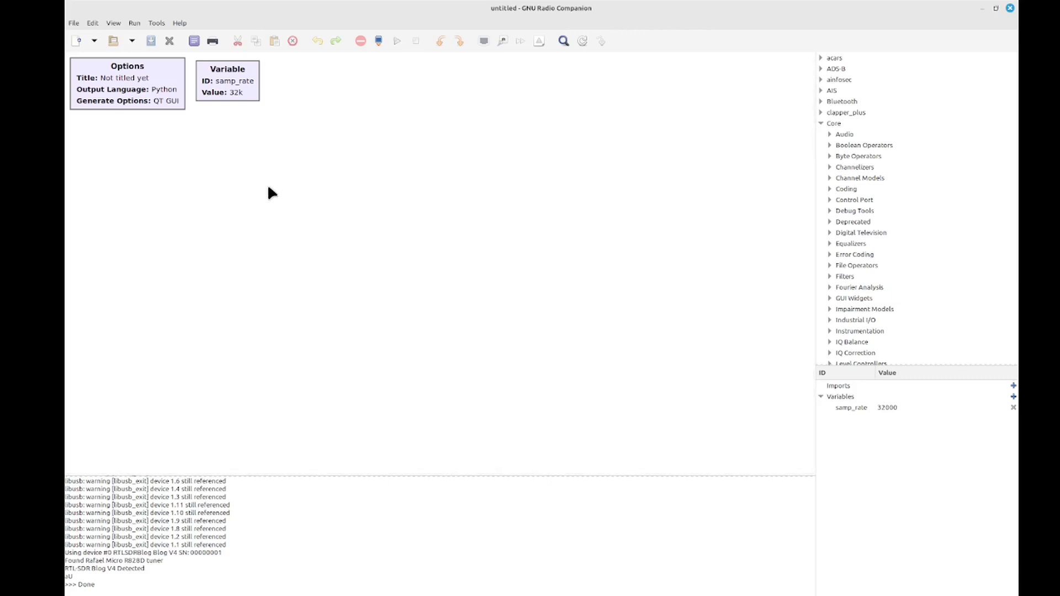
left_click(73, 25)
left_click(98, 105)
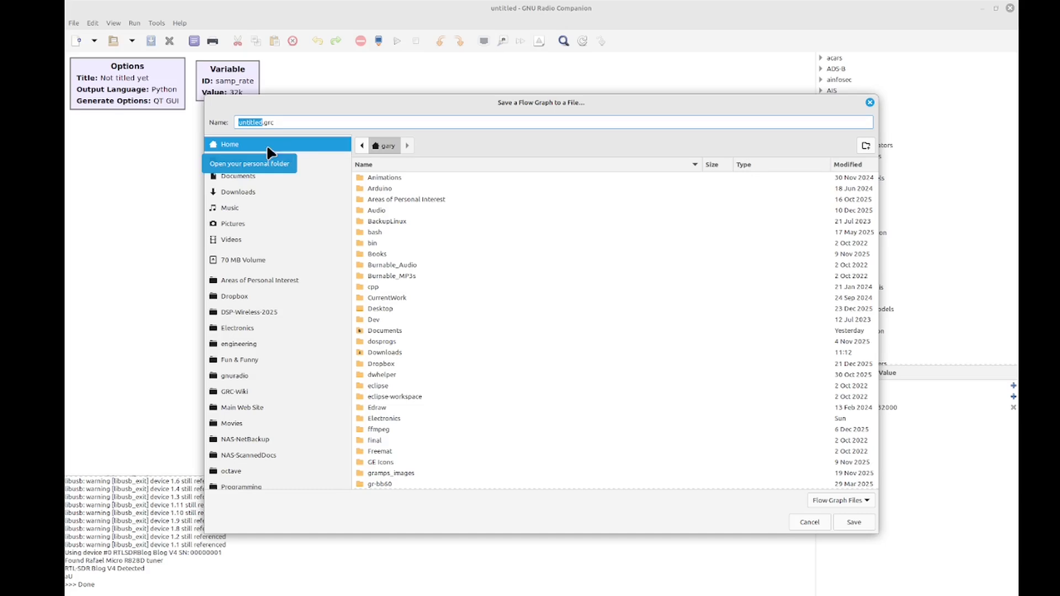
left_click(227, 378)
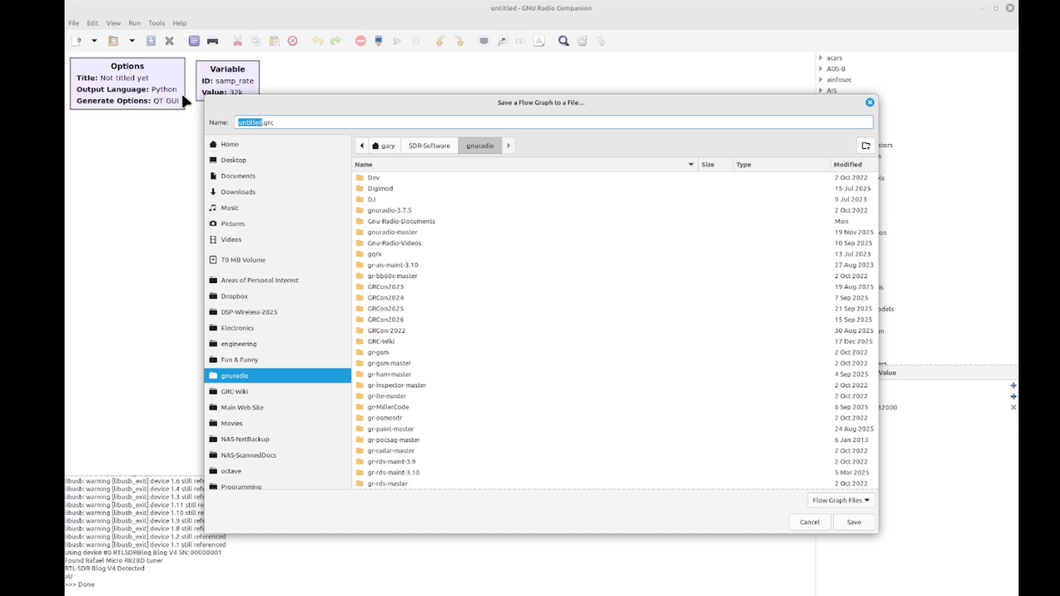
type("basic_")
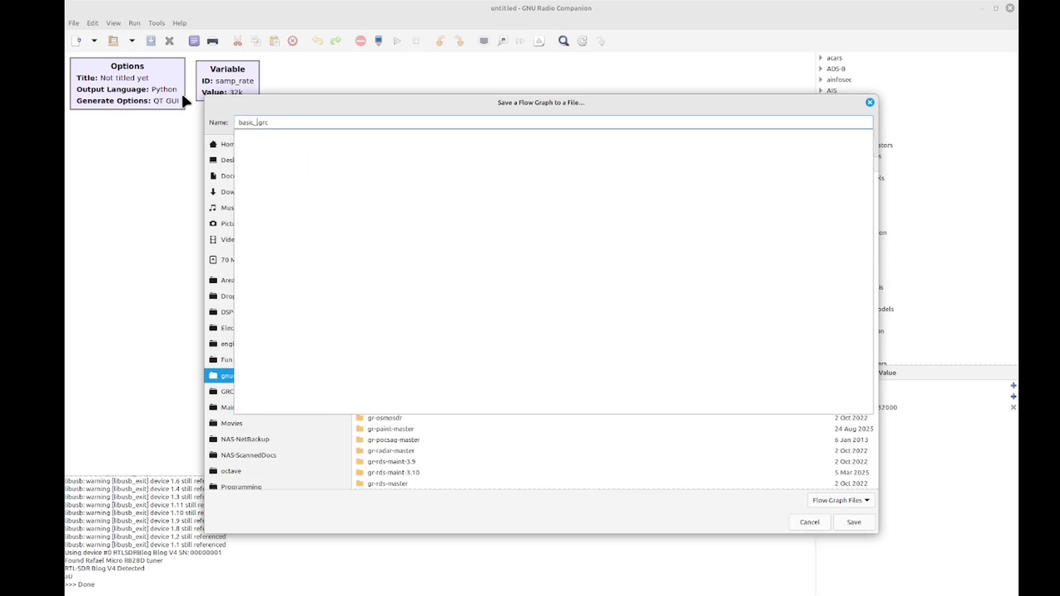
type("fm_recevi")
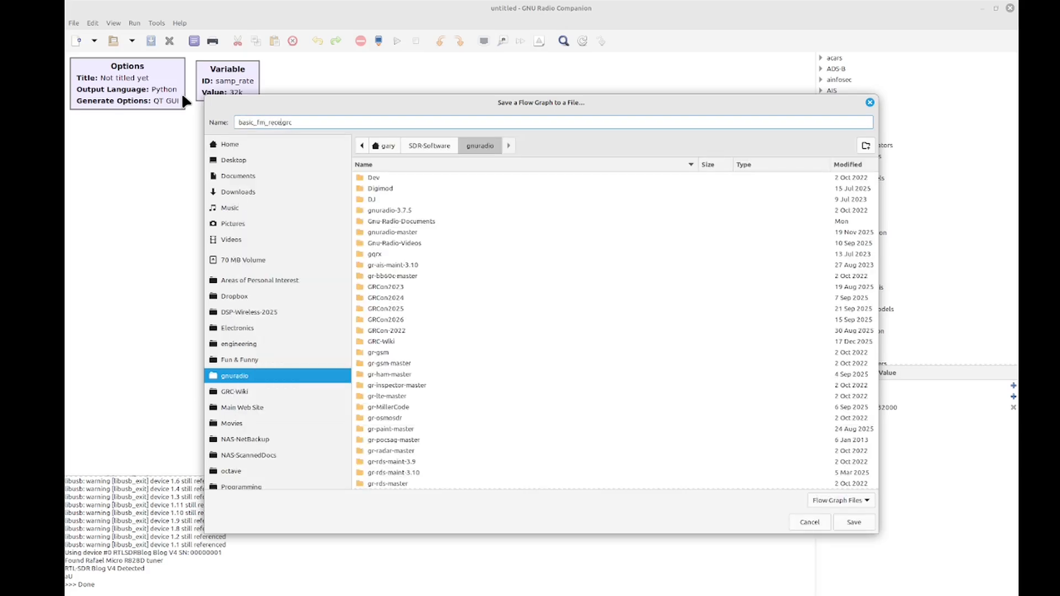
key("BackSpace")
key("BackSpace")
type("ive")
type("r")
Change the file name to basicFmReceiver.
left_click(254, 122)
key("Delete")
key("Delete")
key("Delete")
key("Delete")
key("Delete")
key("Delete")
key("Delete")
key("Delete")
key("Delete")
key("Delete")
key("Delete")
key("Delete")
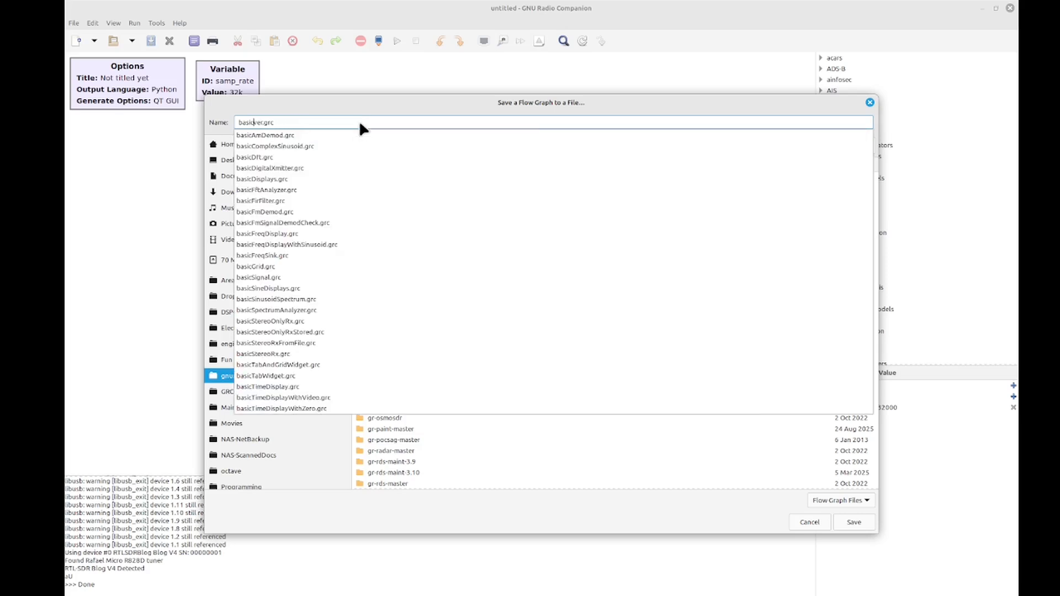
type("FmRec")
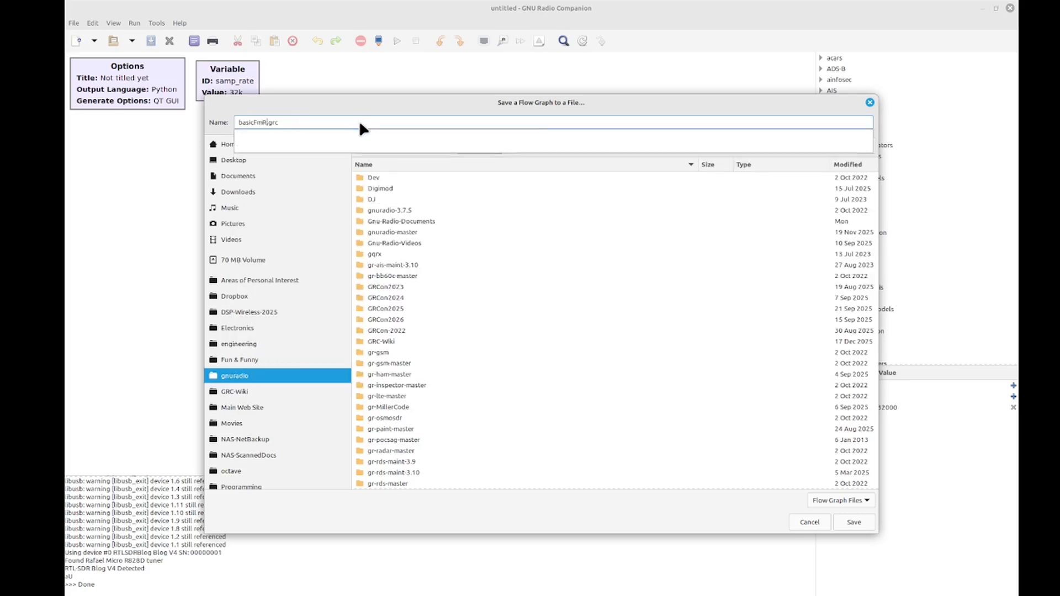
type("eive")
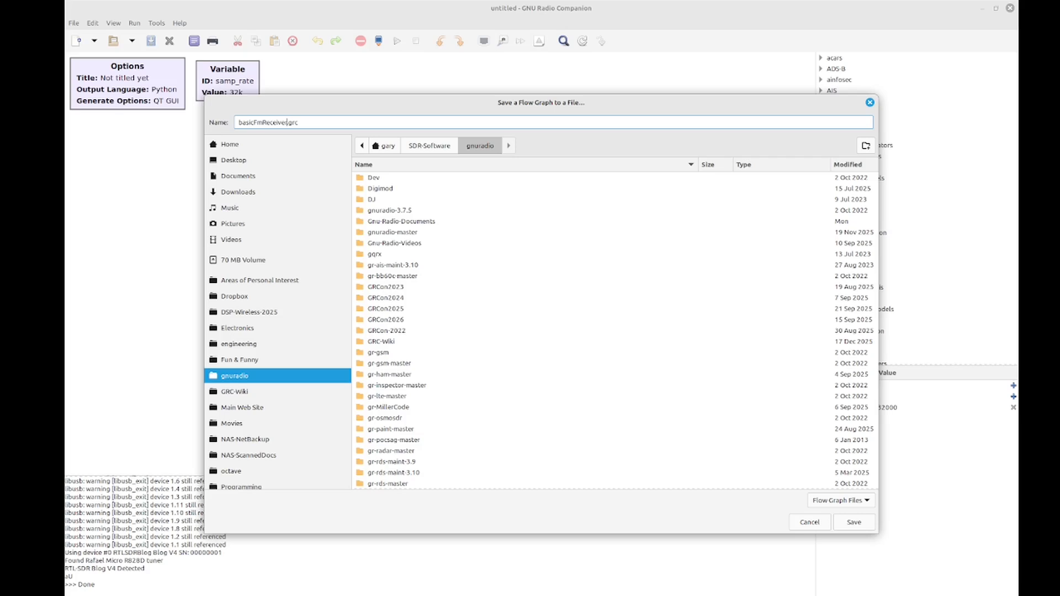
Change the file name back to basic_fm_receiver.grc and save the flow graph in the gnuradio folder.
key("BackSpace")
key("BackSpace")
key("BackSpace")
key("BackSpace")
key("BackSpace")
key("BackSpace")
key("BackSpace")
key("BackSpace")
key("BackSpace")
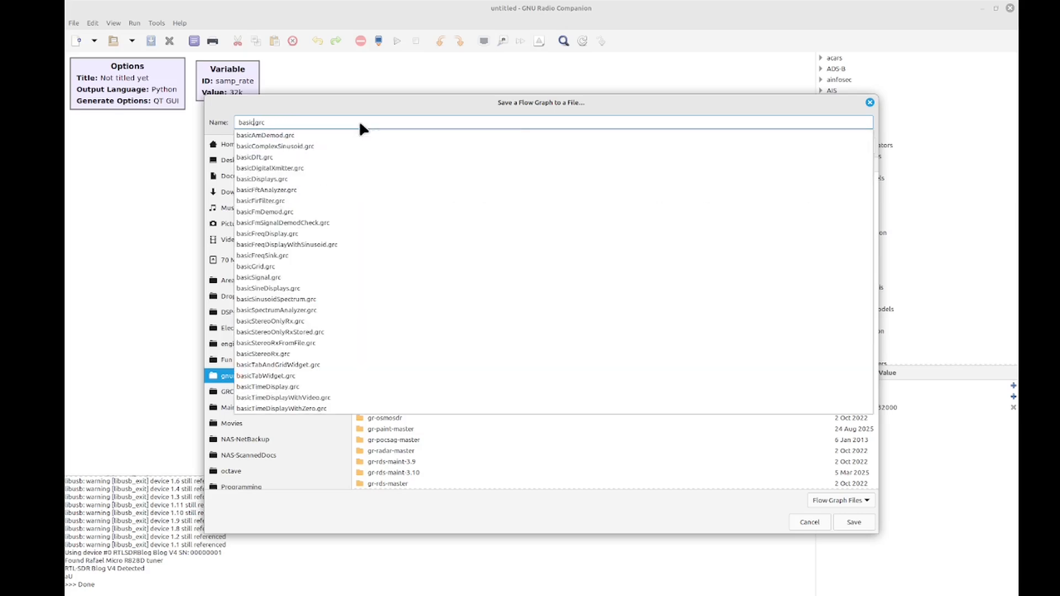
type("_fm_receiv")
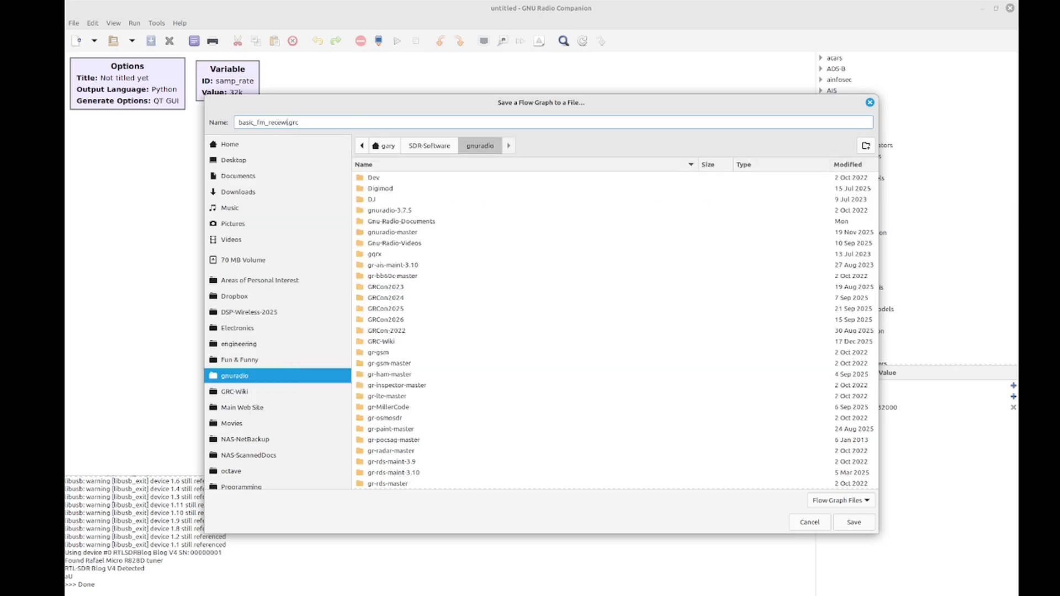
type("er")
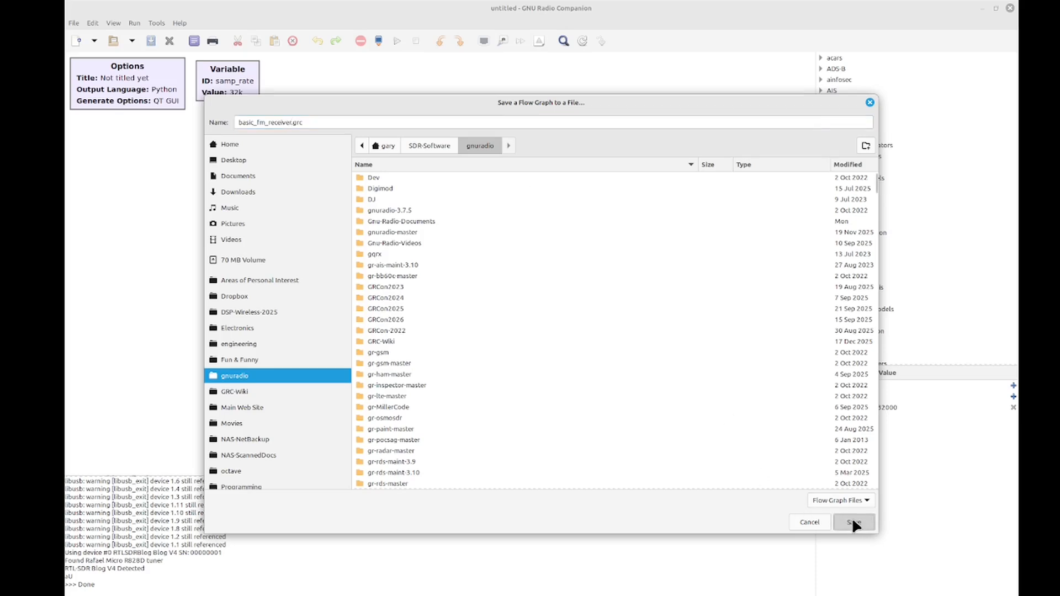
left_click(853, 519)
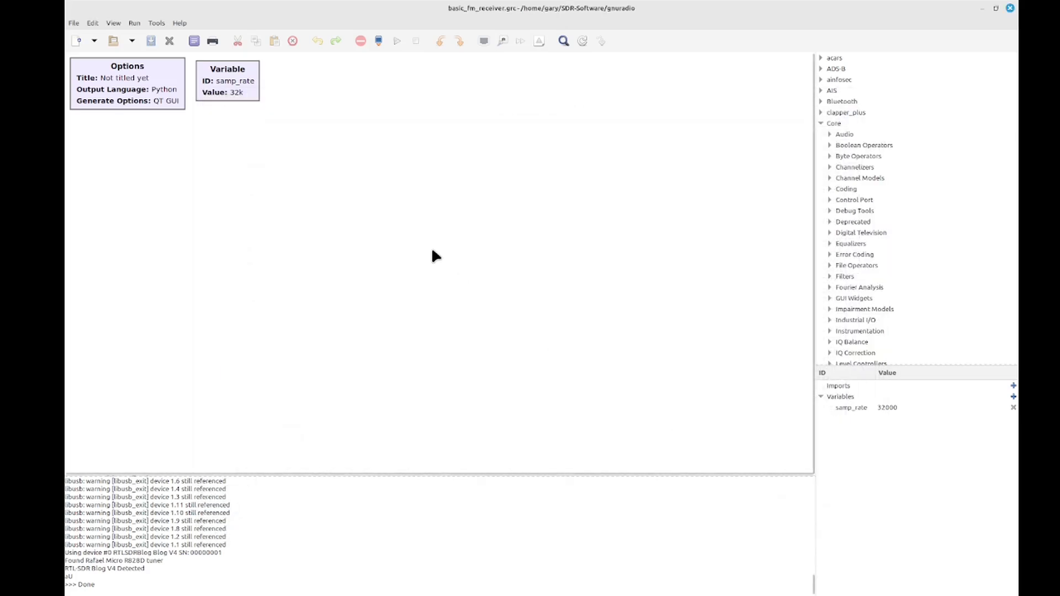
Set the title in the Options block to Basic FM Receiver and fill in the author's name.
double_click(144, 94)
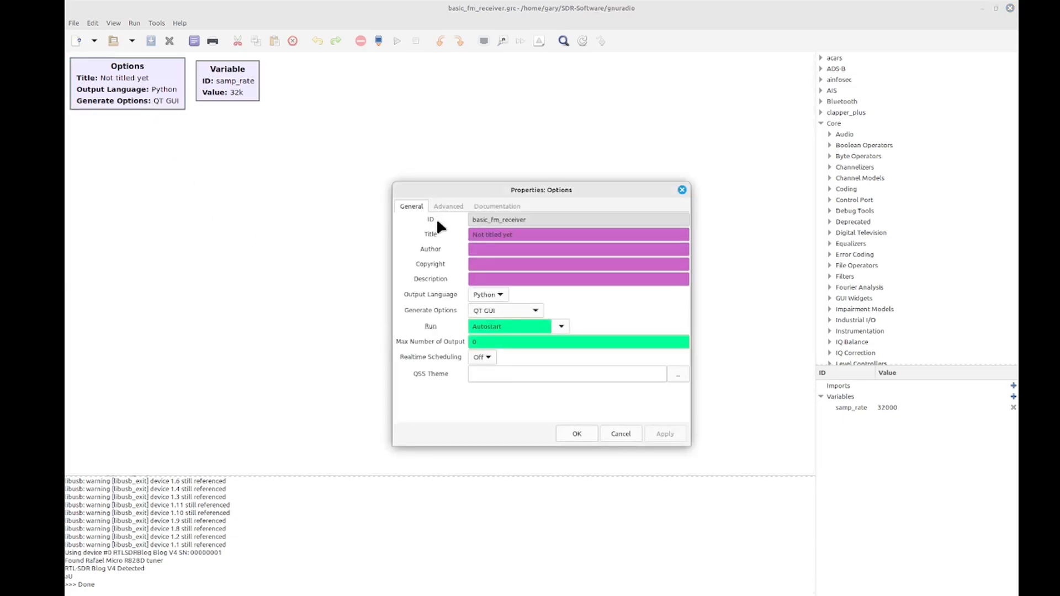
double_click(536, 220)
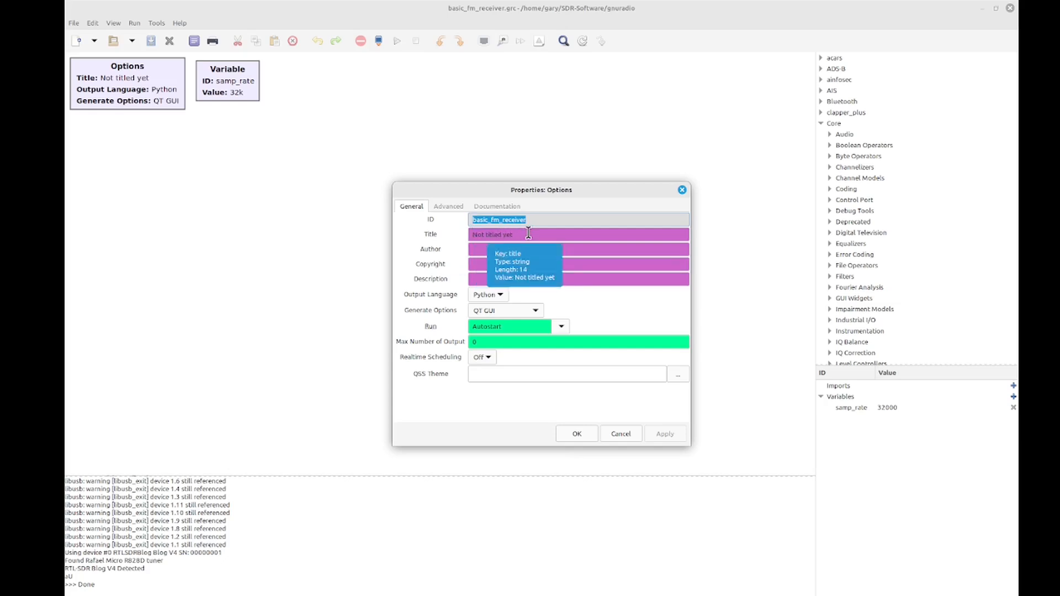
key("Tab")
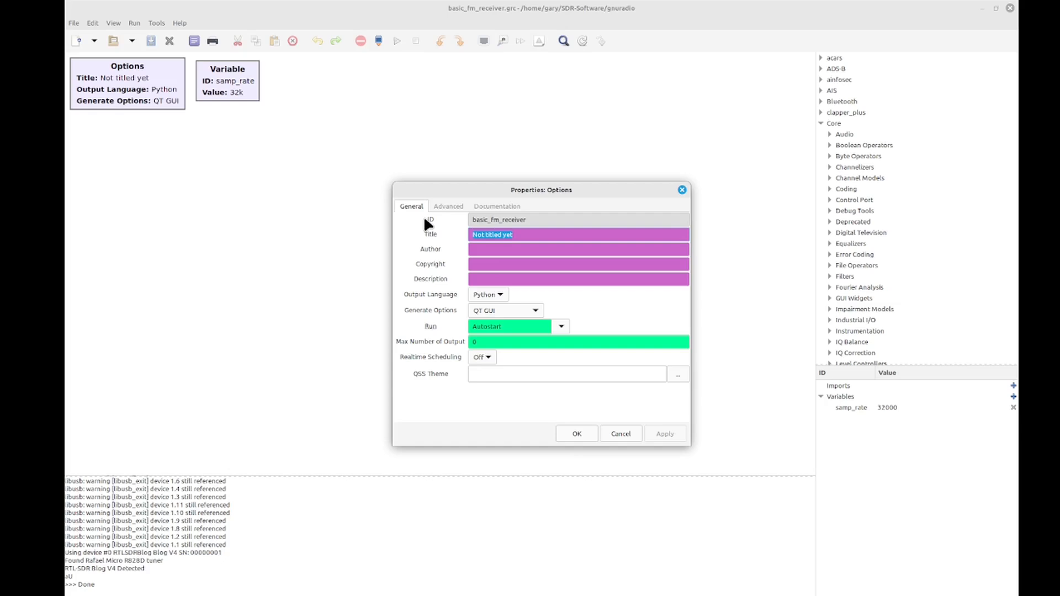
type("Basic FM Receiver")
left_click(511, 247)
type("Gar")
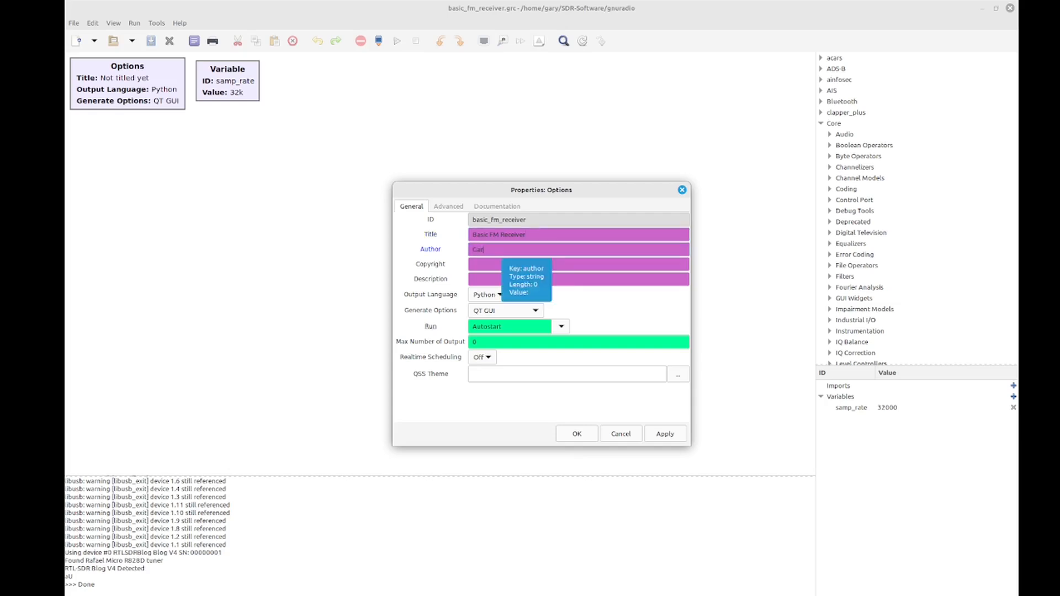
type("y Schaffer")
key("BackSpace")
key("BackSpace")
key("BackSpace")
type("er")
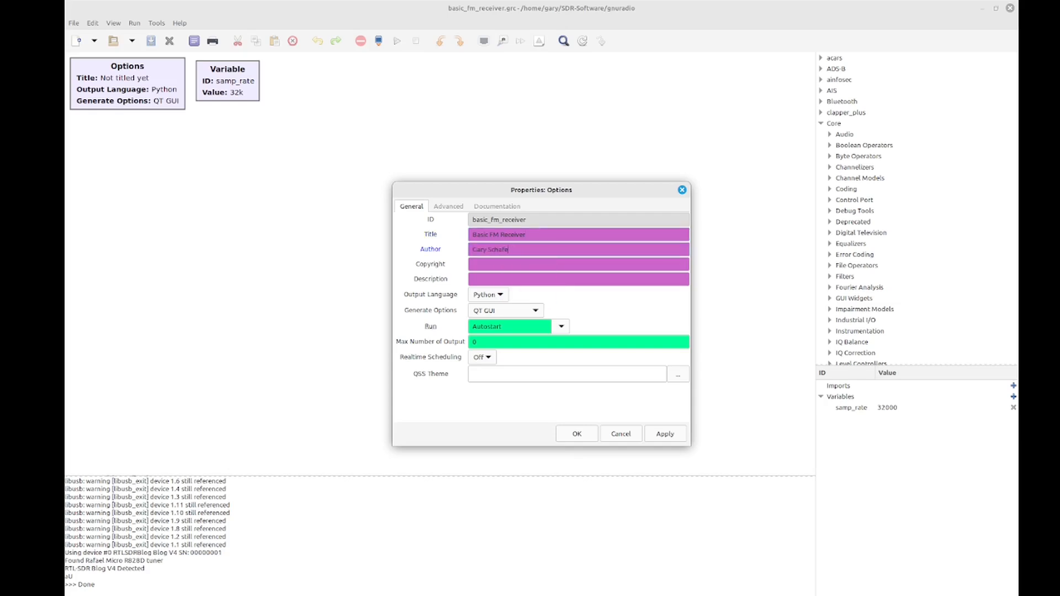
left_click(575, 434)
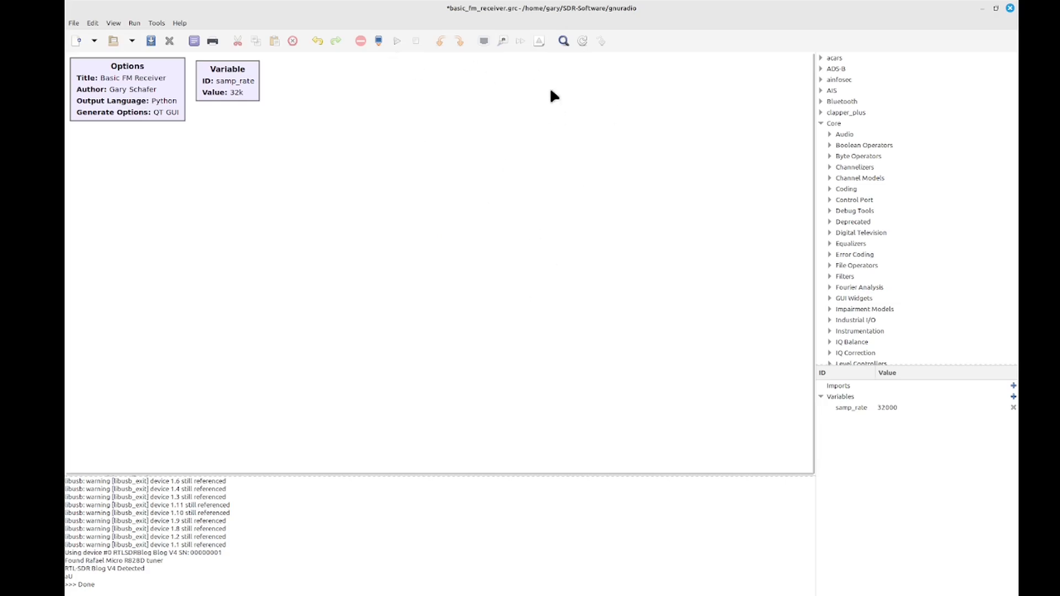
Search the block library for rtl and place an RTL-SDR Source block below the Options block.
left_click(564, 40)
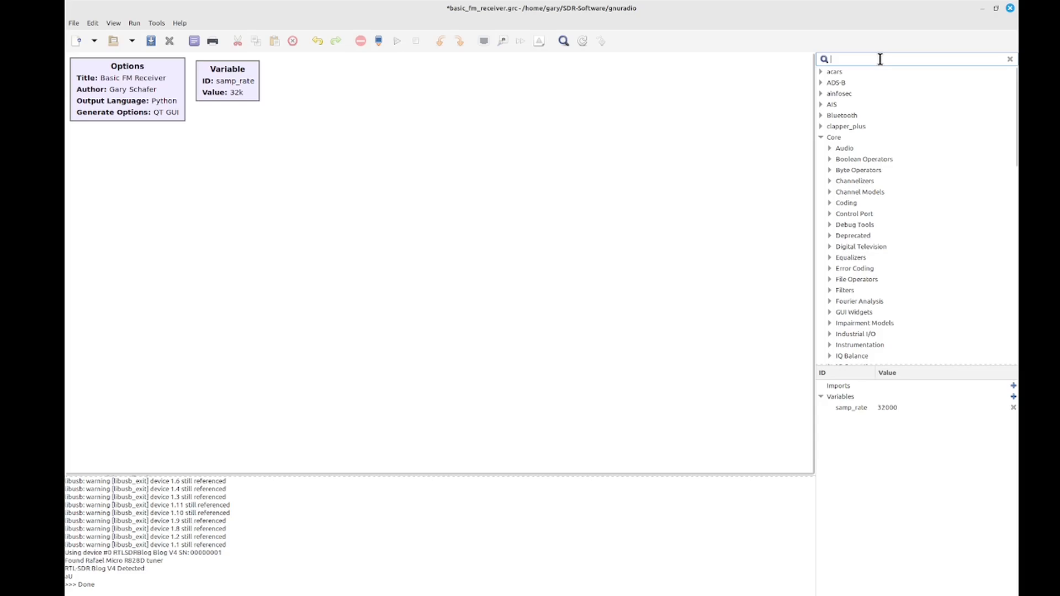
type("rtl")
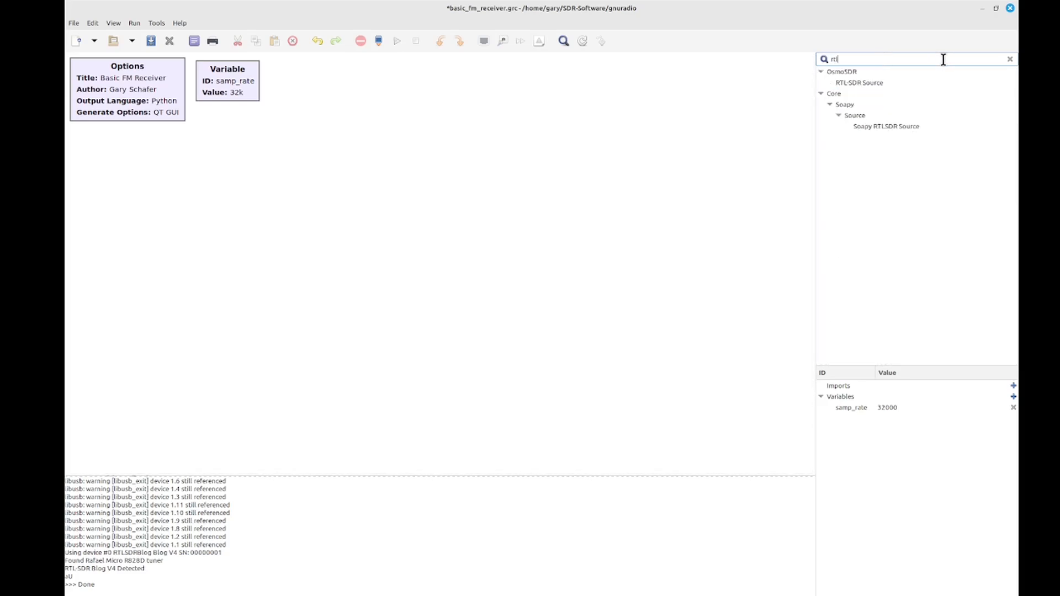
mouse_move(854, 82)
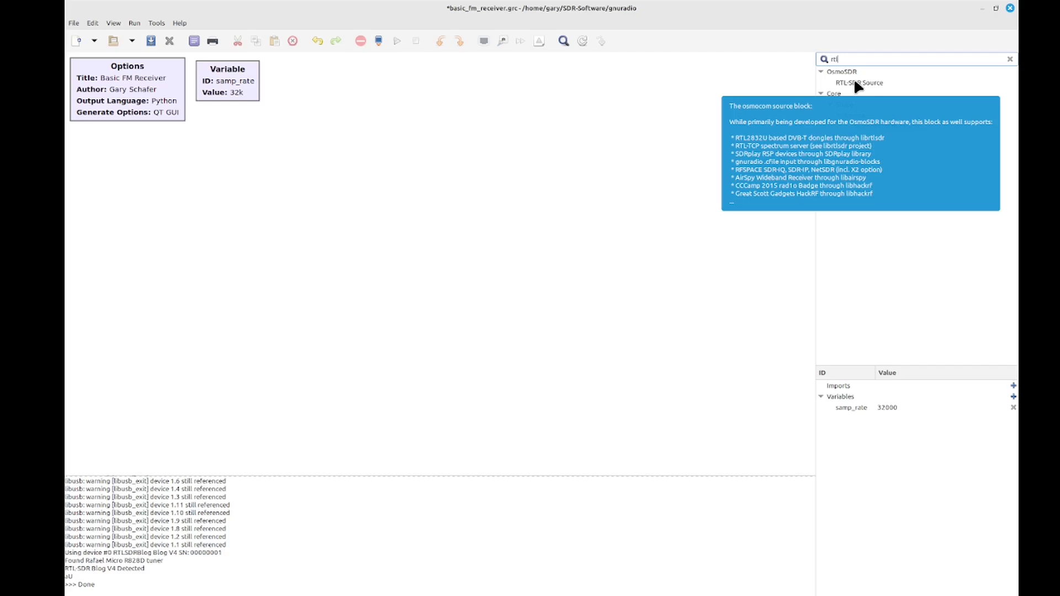
left_click_drag(855, 83, 145, 198)
left_click_drag(229, 243, 203, 219)
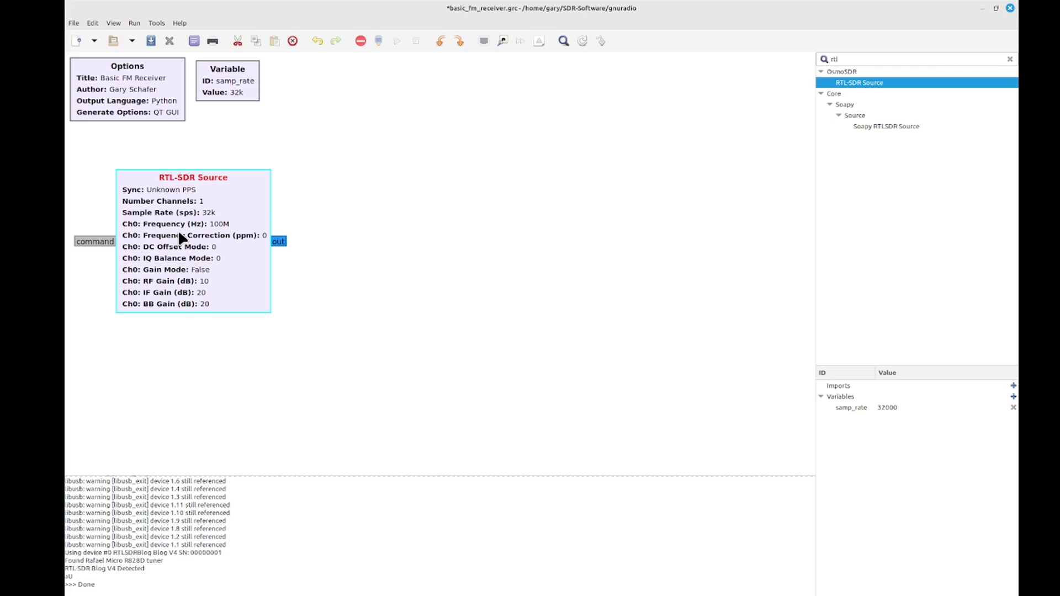
Set the value of the samp_rate variable to 2.4e6.
double_click(234, 81)
left_click_drag(503, 235, 399, 205)
type("2.4")
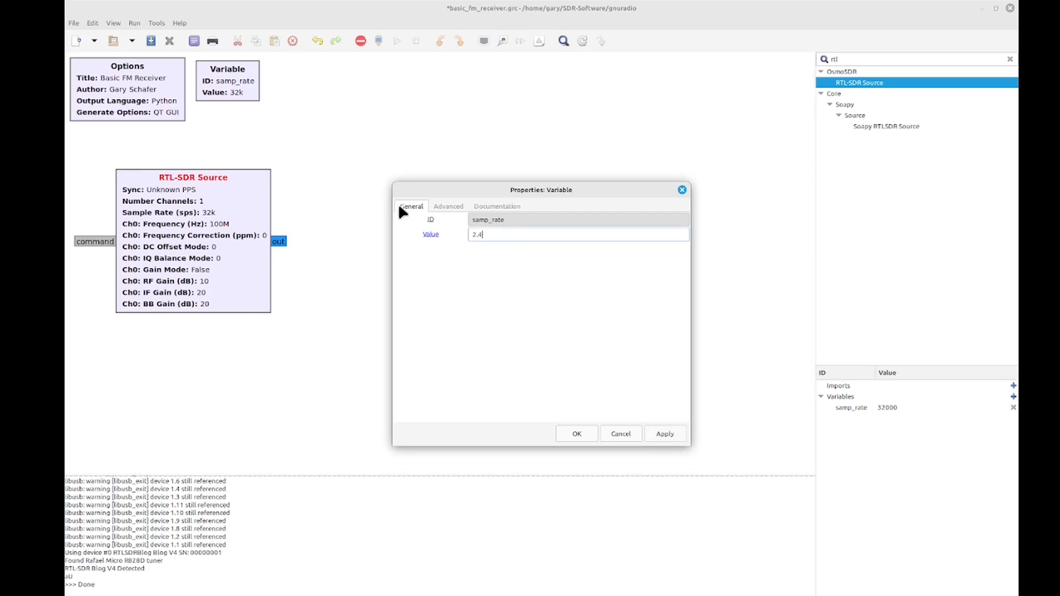
type("e6")
key("BackSpace")
key("BackSpace")
type("*10**6")
key("BackSpace")
key("BackSpace")
key("BackSpace")
key("BackSpace")
key("BackSpace")
key("BackSpace")
type("e6")
left_click(577, 434)
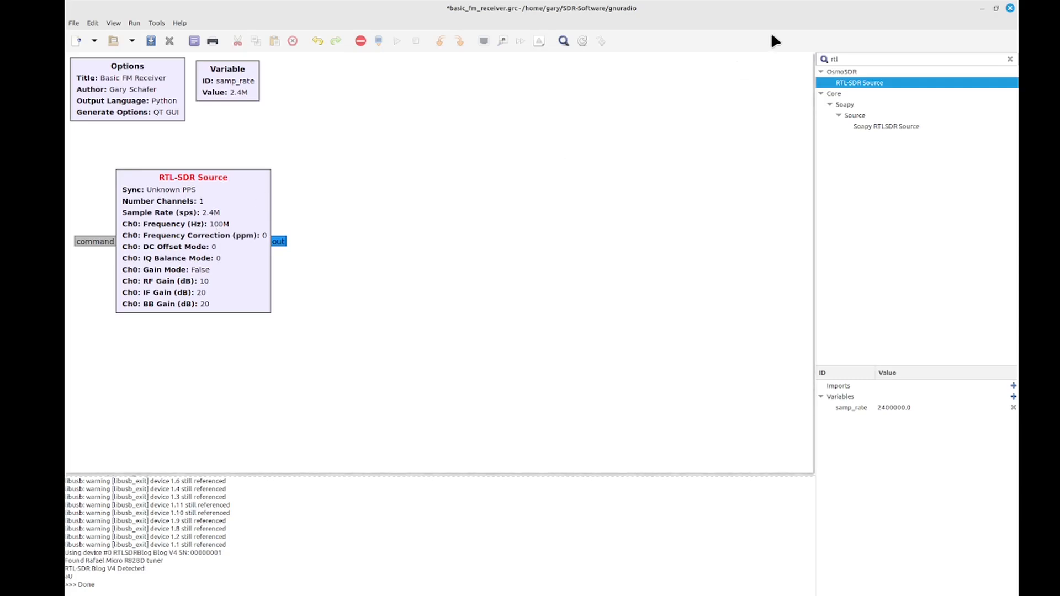
Add a QT GUI Frequency Sink beside the RTL-SDR Source and connect the source's output to its input.
left_click(844, 58)
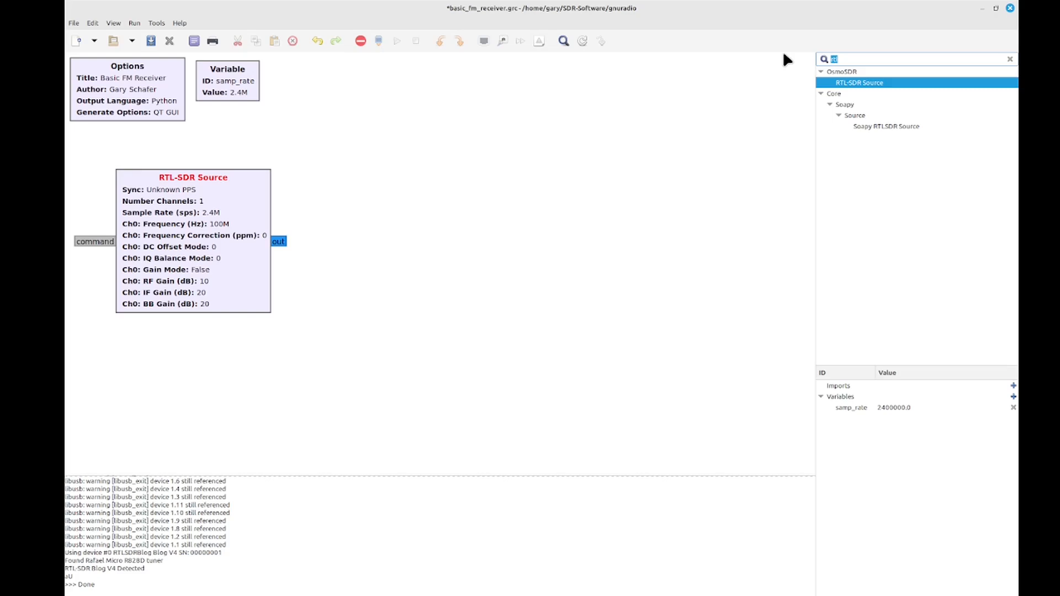
type("freq")
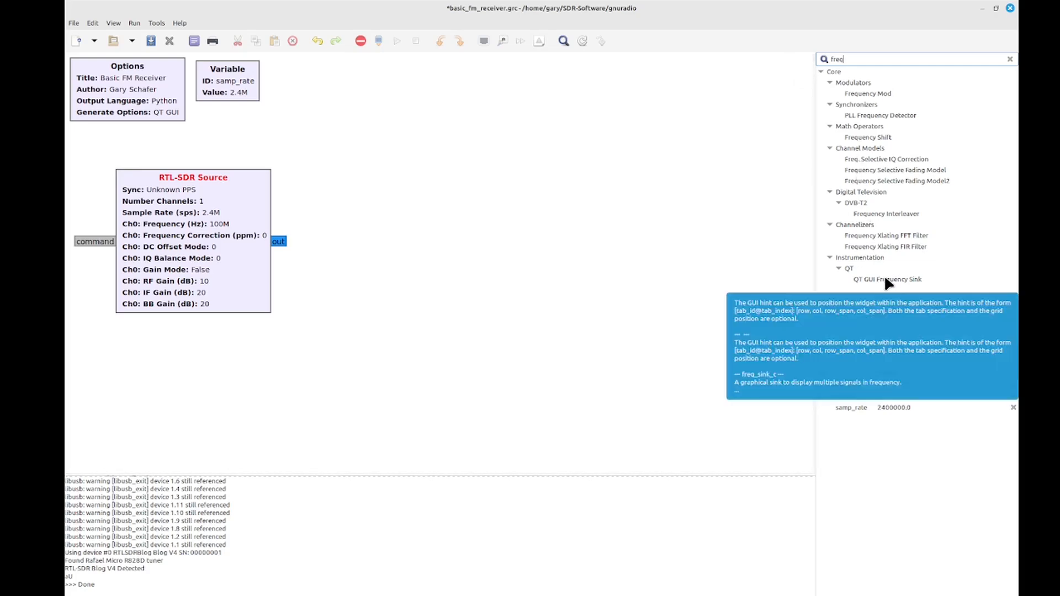
left_click_drag(883, 278, 355, 221)
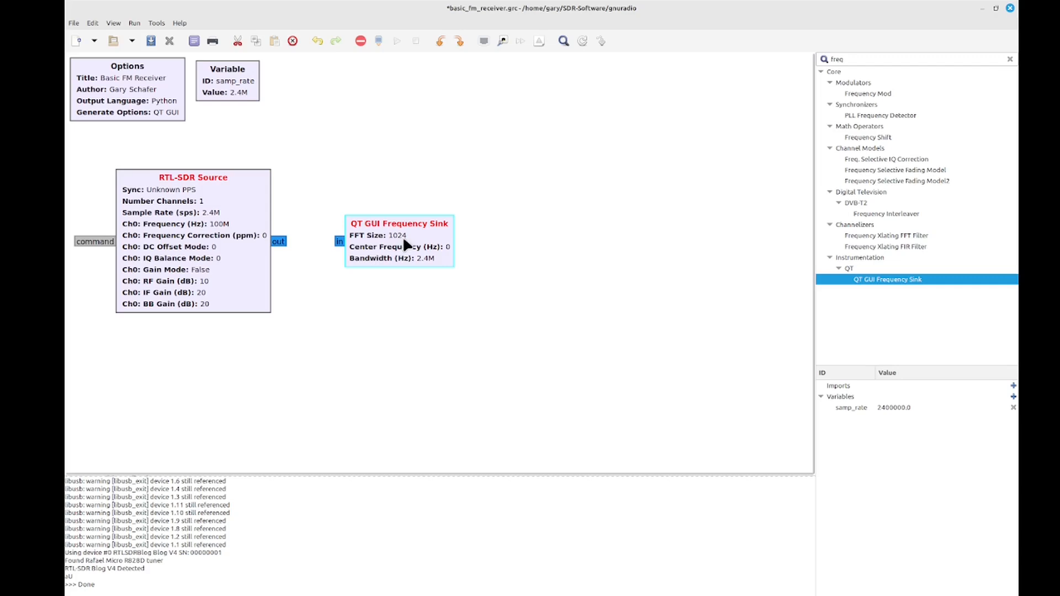
left_click(278, 242)
left_click(339, 241)
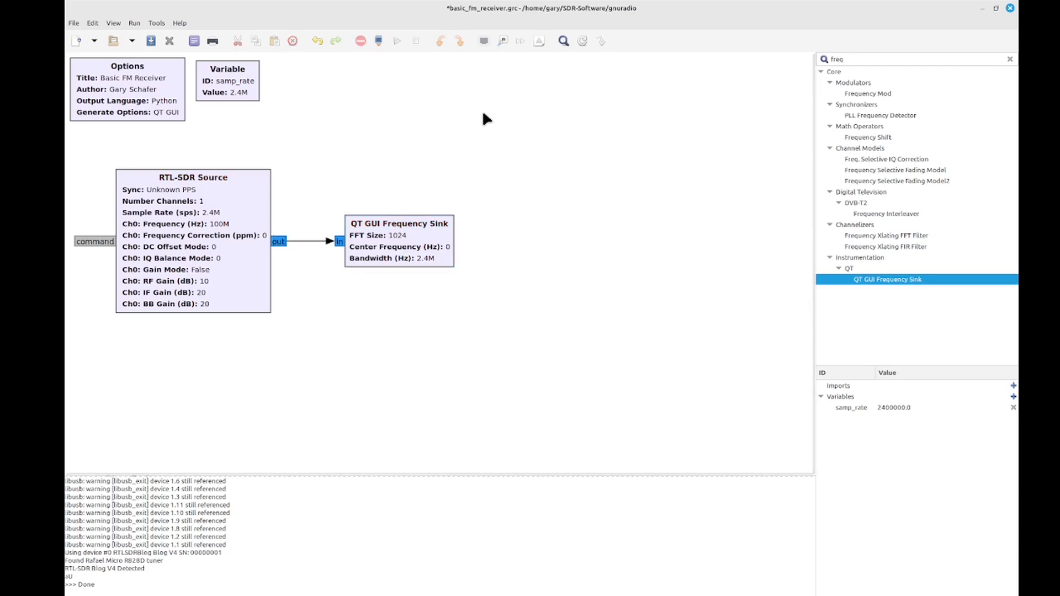
Run the flow graph to examine the received spectrum, and close the plot window.
left_click(395, 40)
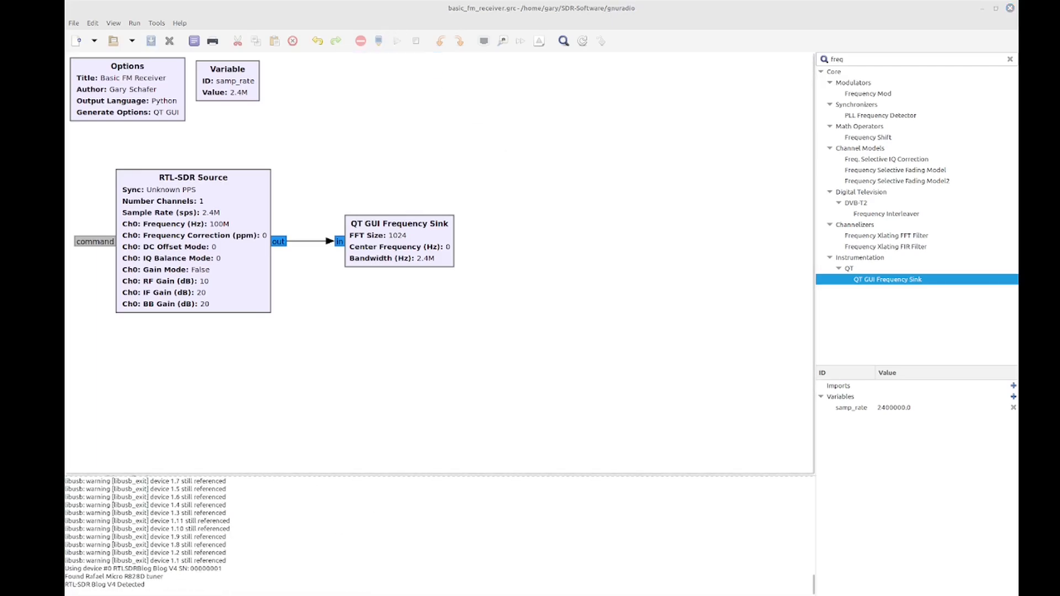
left_click_drag(103, 77, 522, 76)
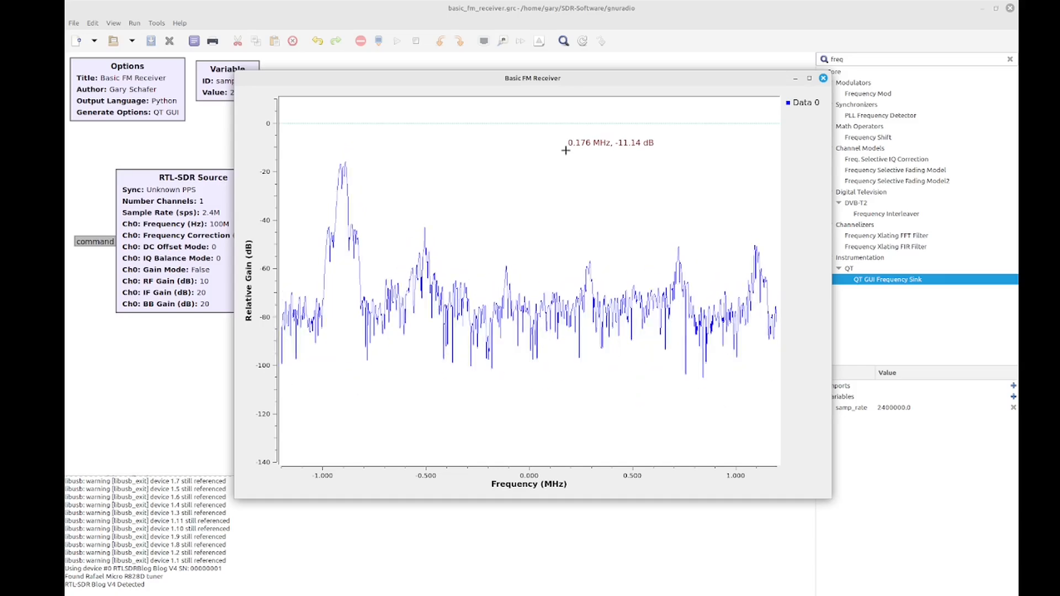
left_click(823, 78)
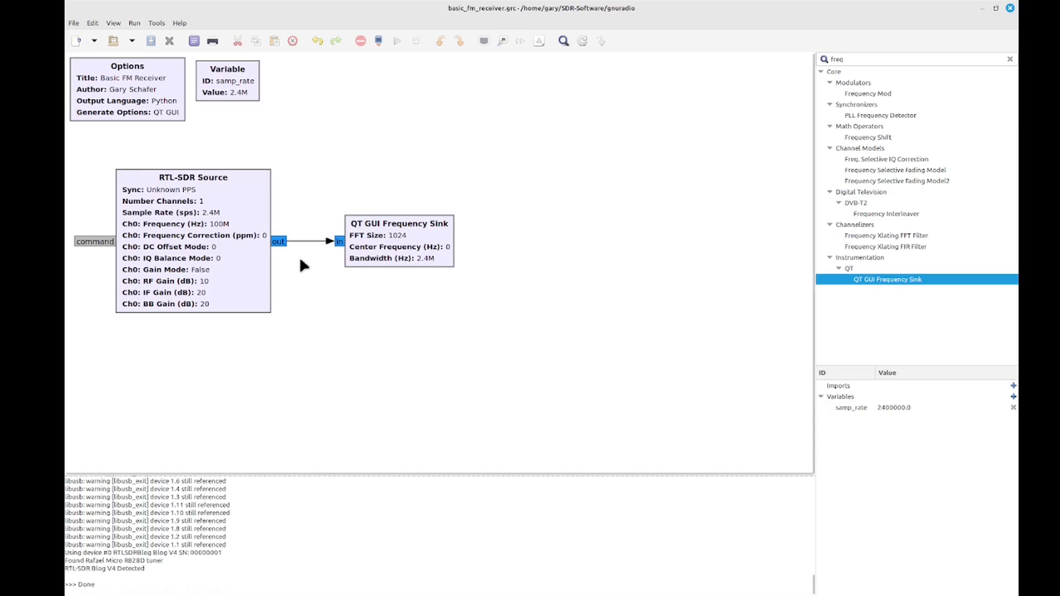
Set the Ch0 frequency of the RTL-SDR Source to 90.9e6 Hz.
double_click(213, 273)
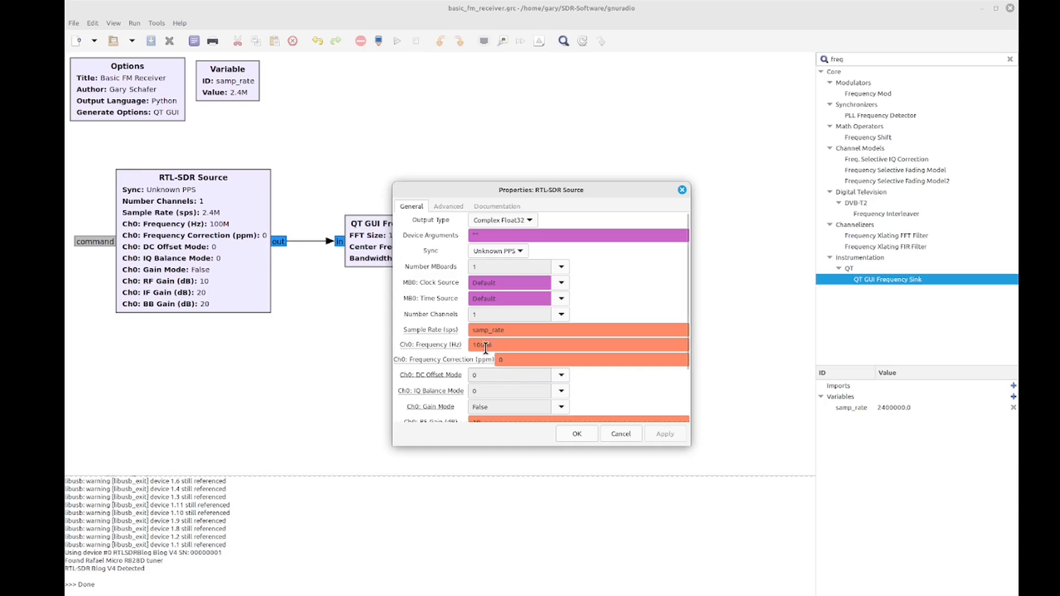
left_click_drag(484, 346, 394, 326)
type("90")
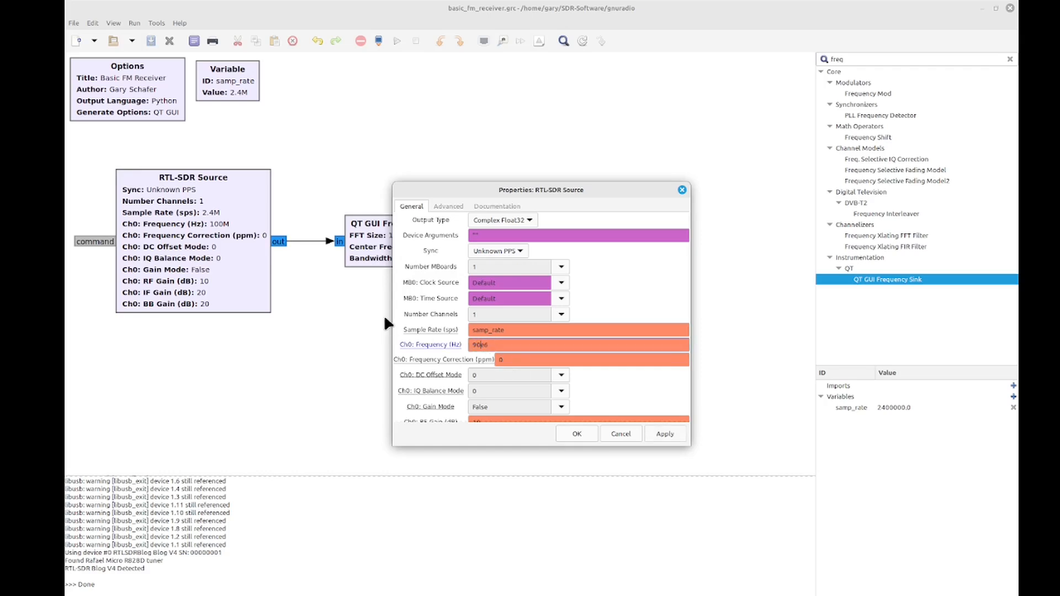
type(".9")
scroll(560, 386, "down", 1)
double_click(497, 394)
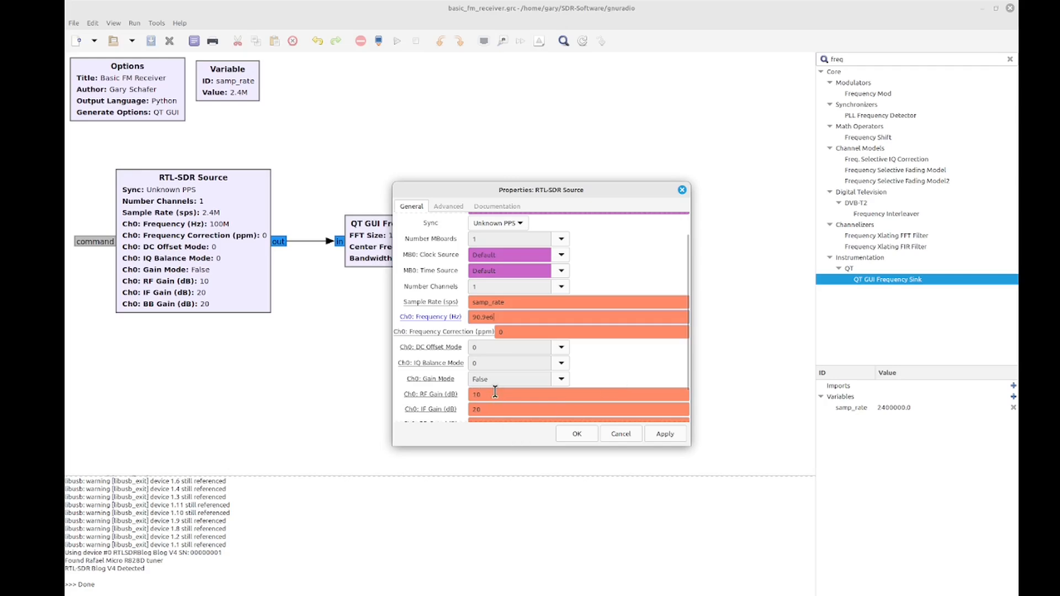
left_click(574, 429)
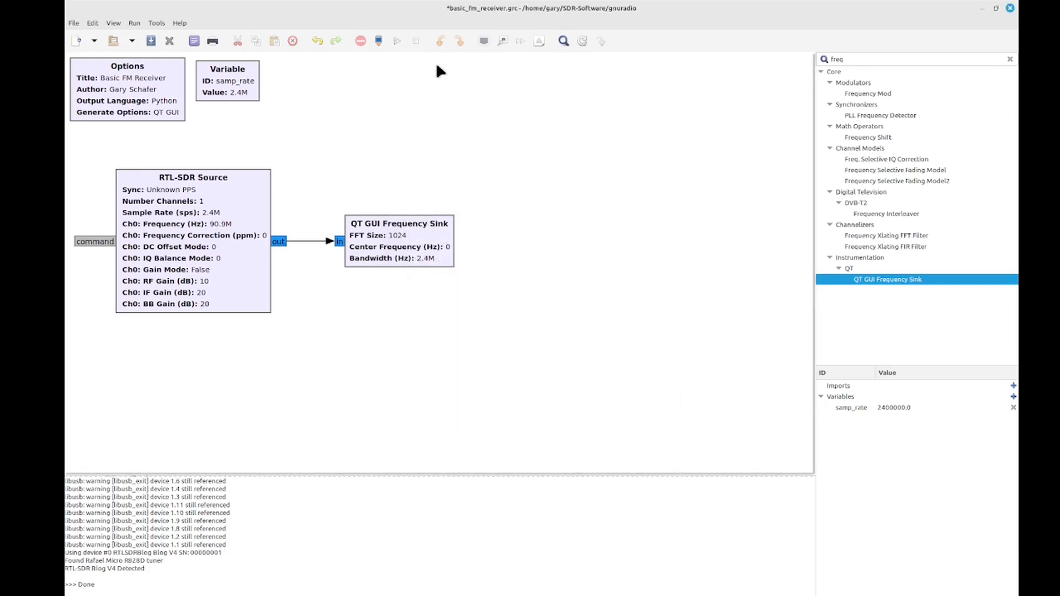
Run the flow graph, set the plot's FFT averaging to Medium to examine the spectrum, and close the plot window.
left_click(396, 40)
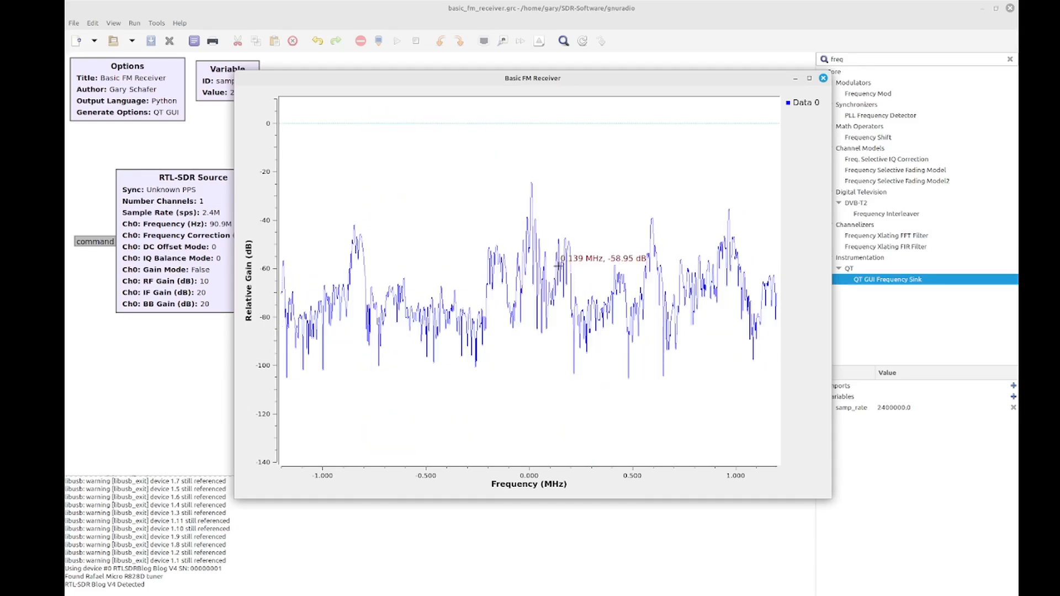
right_click(435, 168)
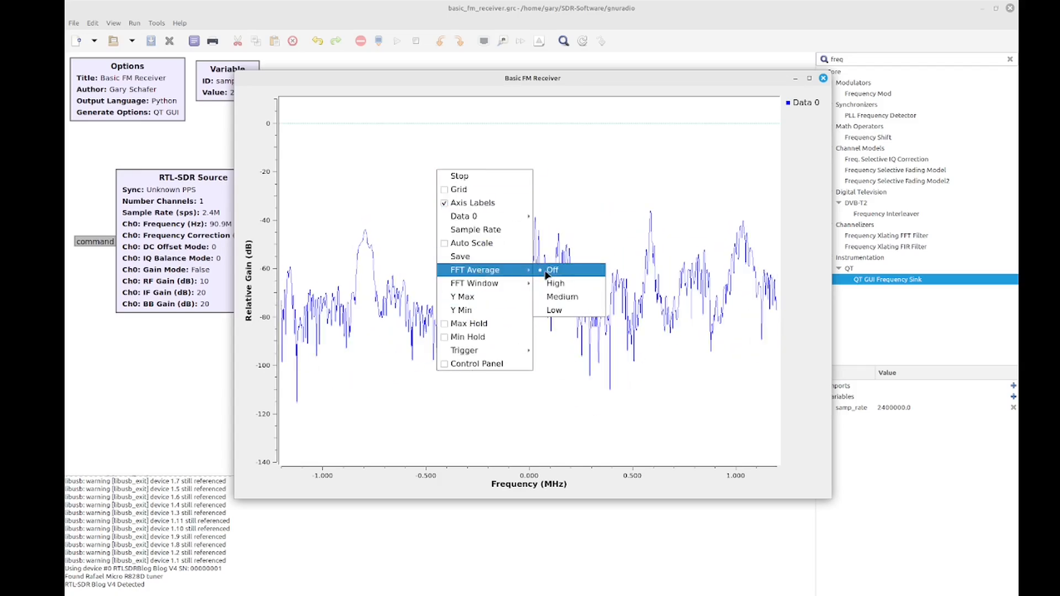
left_click(562, 297)
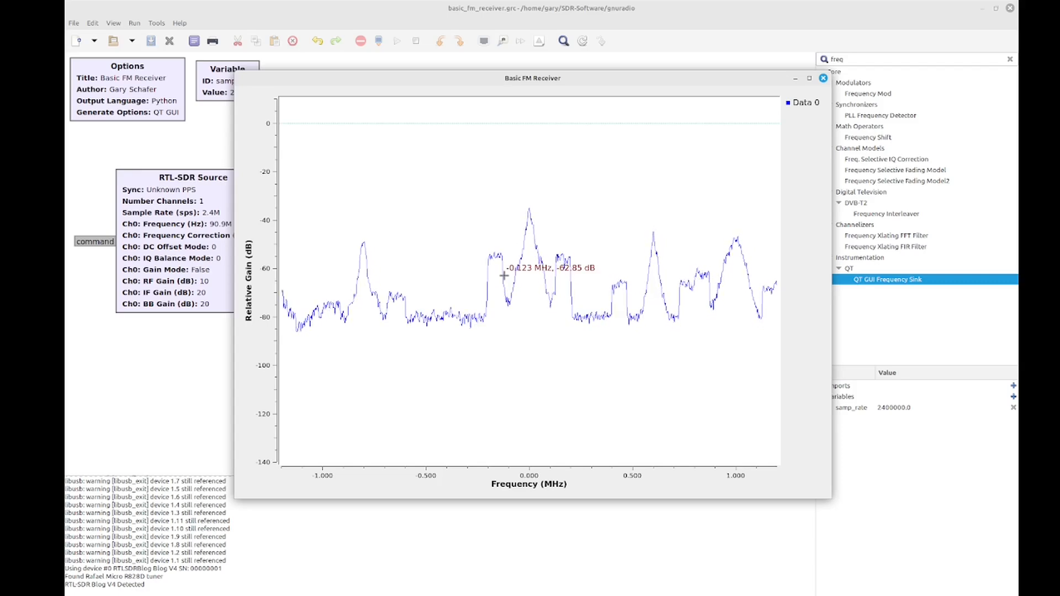
left_click(823, 78)
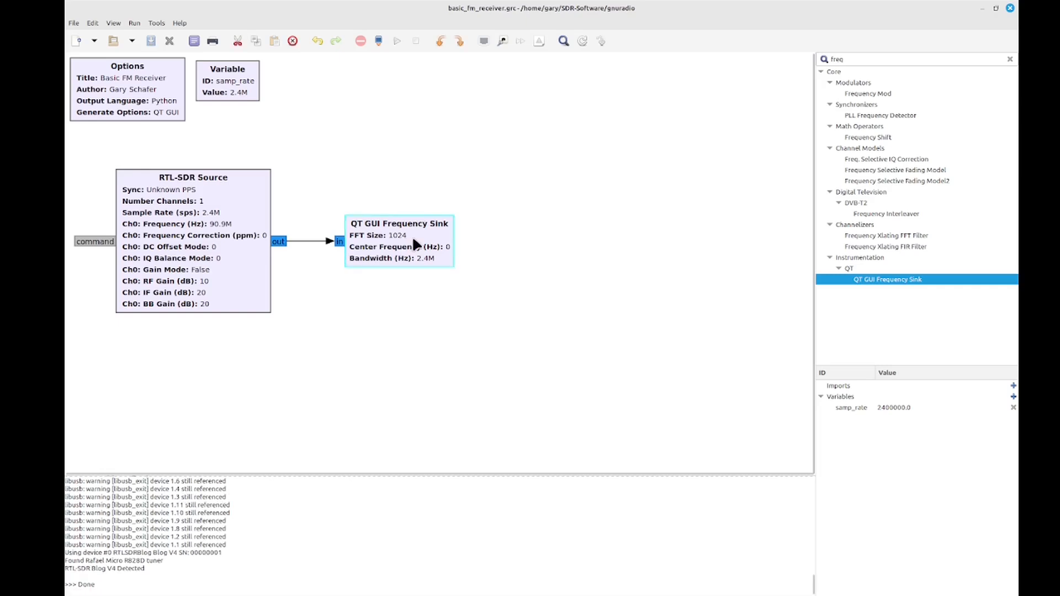
Move the QT GUI Frequency Sink up, add an FFT Low Pass Filter below it, and connect the RTL-SDR Source's output to the filter.
left_click_drag(412, 235, 463, 114)
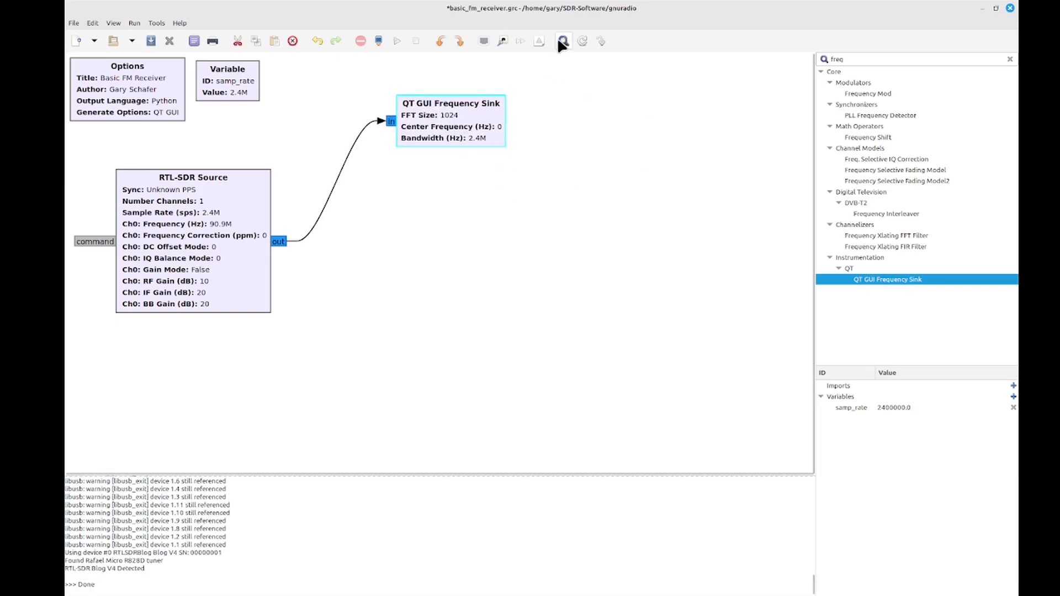
left_click_drag(854, 58, 726, 35)
type("low")
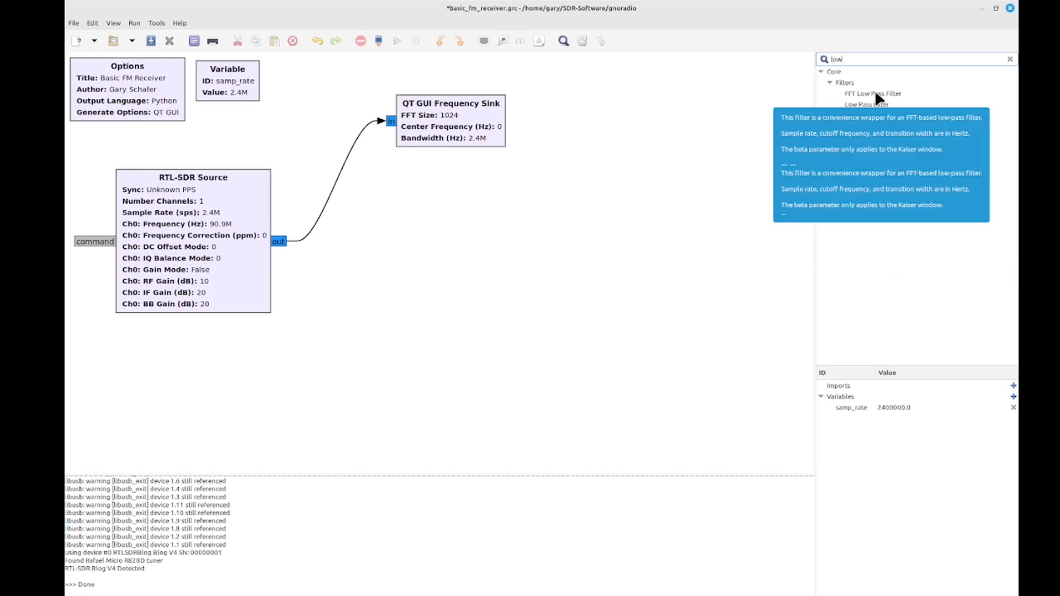
left_click_drag(876, 94, 391, 221)
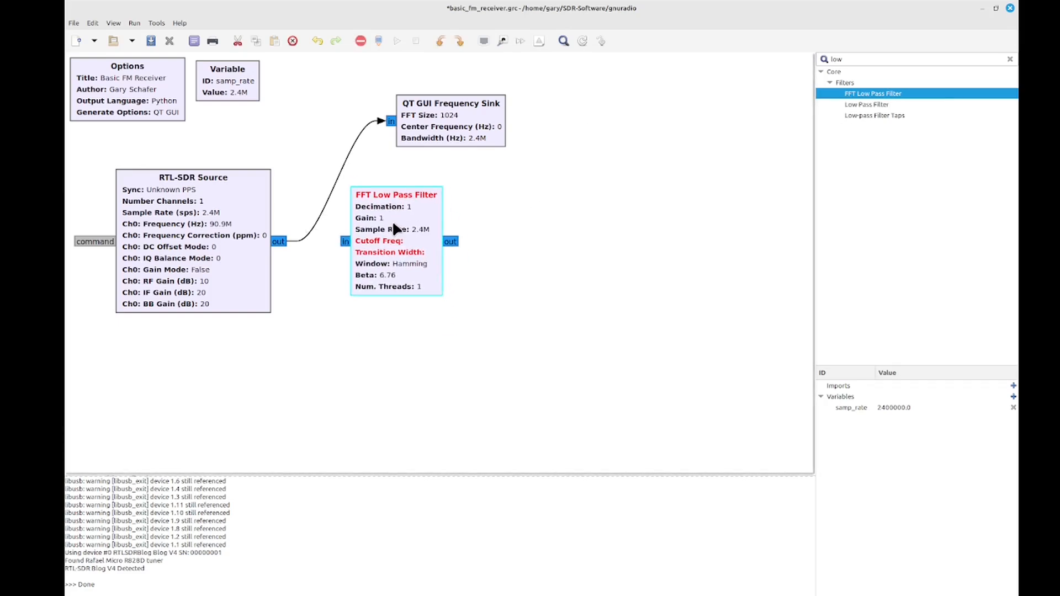
left_click(279, 242)
left_click(344, 243)
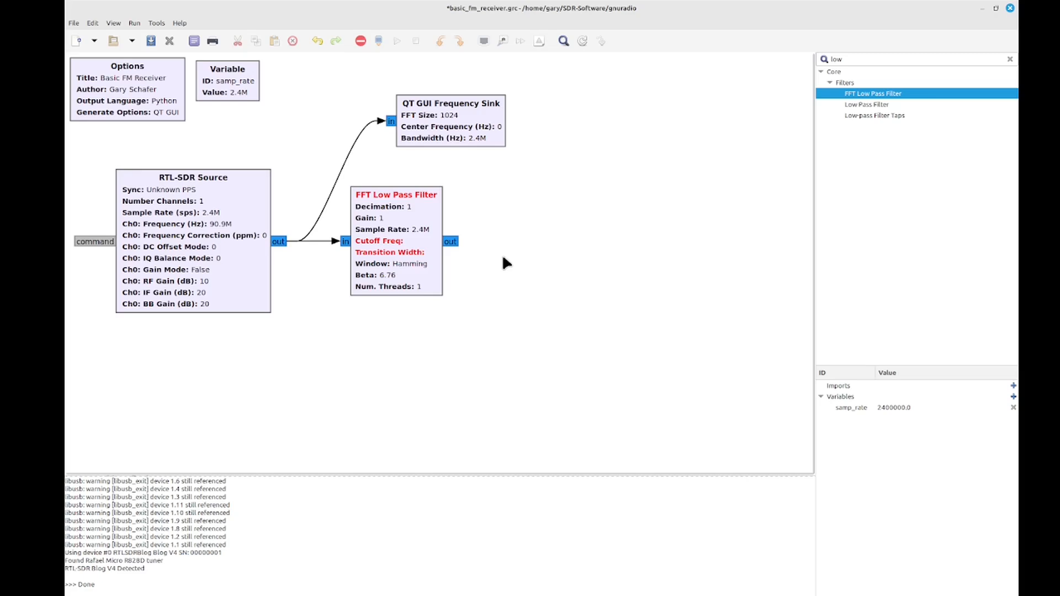
Set the FFT Low Pass Filter's cutoff frequency to 90e3 and its transition width to 20e3.
double_click(392, 244)
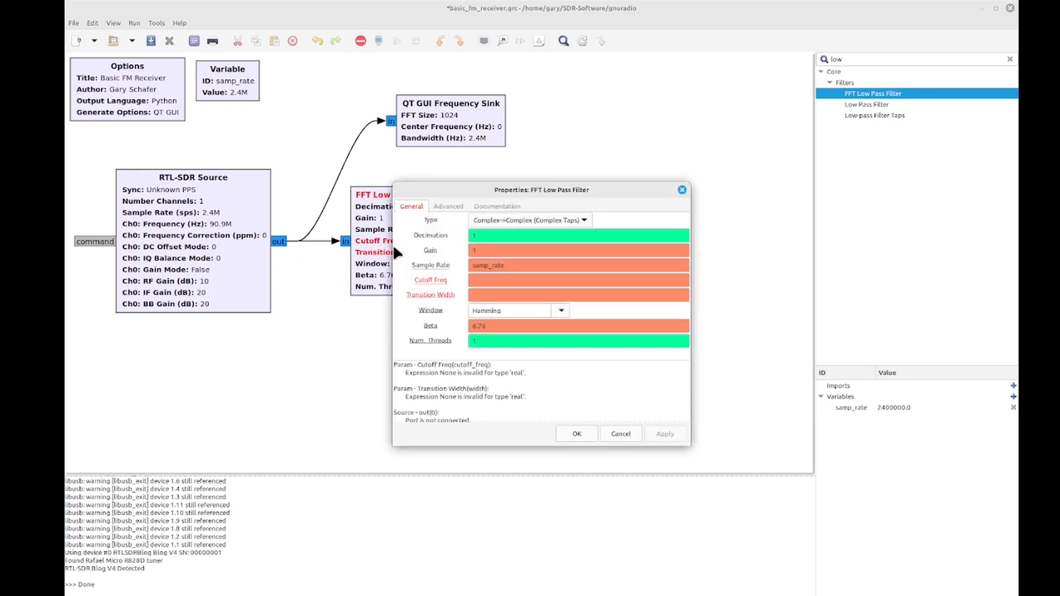
left_click(503, 280)
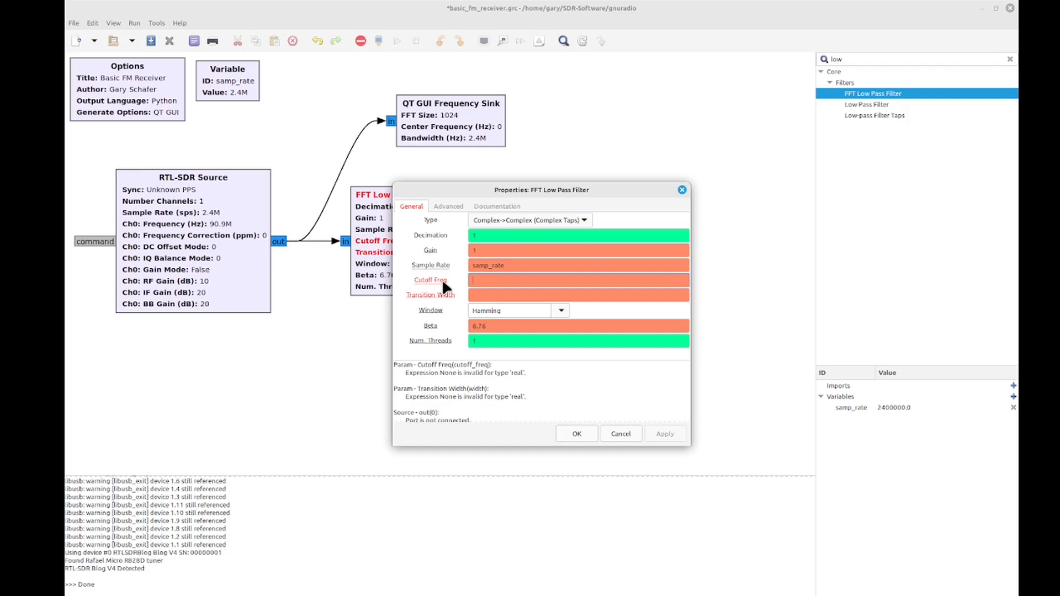
type("90e3")
left_click(489, 294)
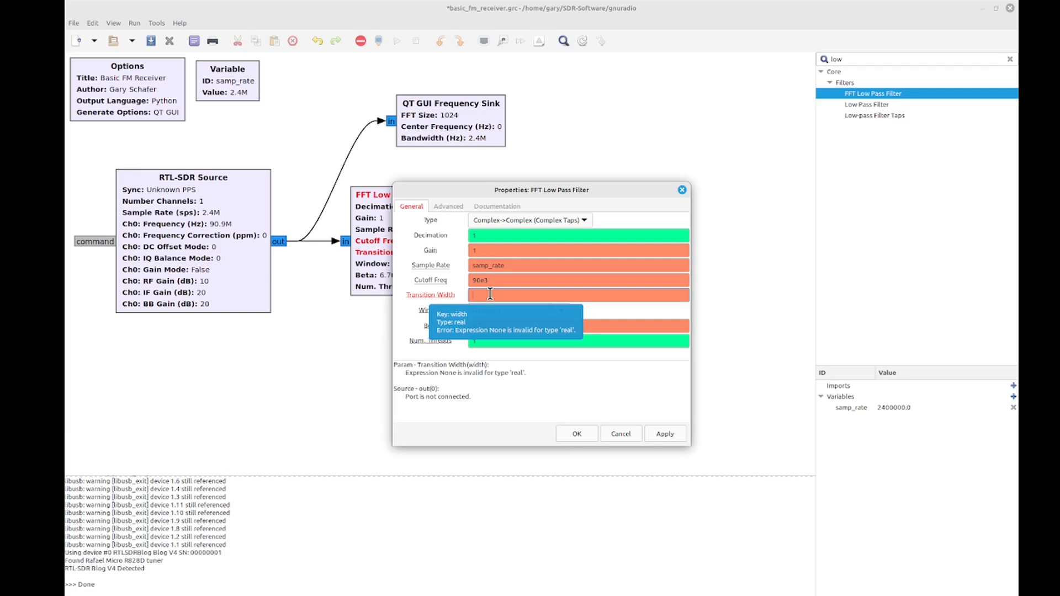
type("20e3")
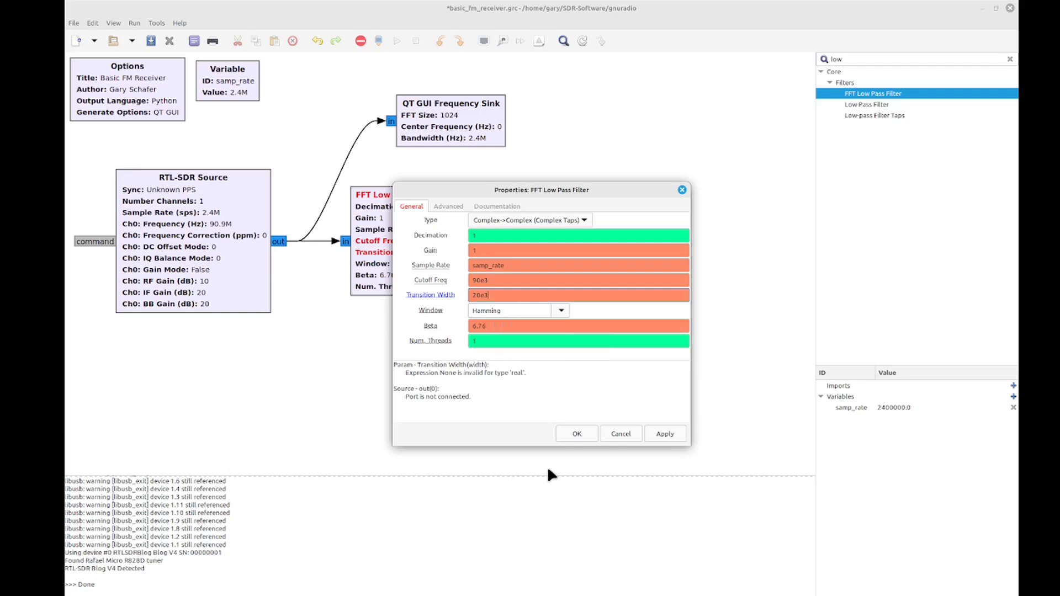
left_click(575, 432)
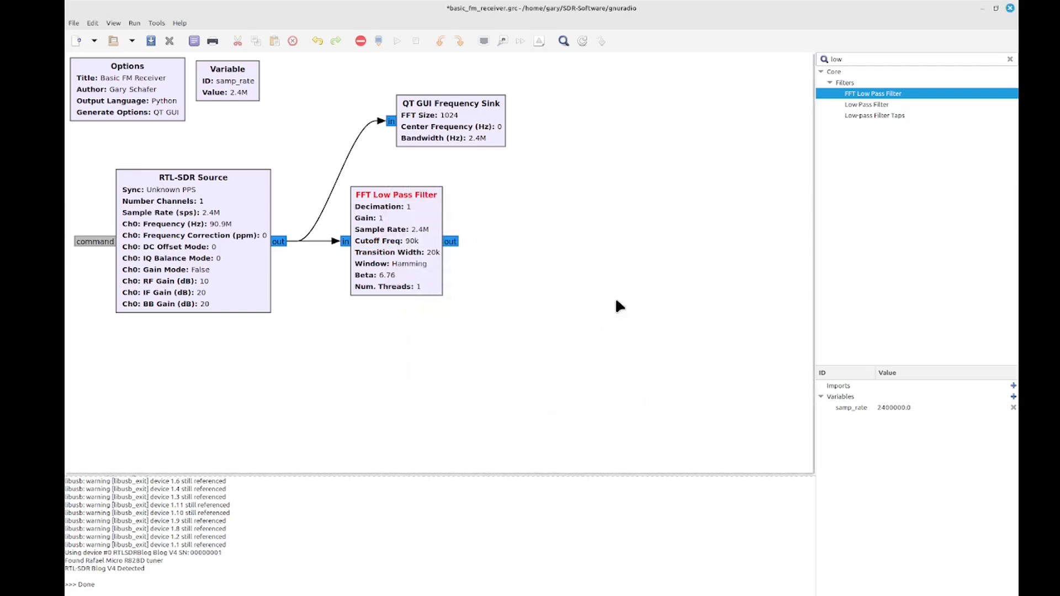
Rearrange the blocks so the FFT Low Pass Filter sits lower and the QT GUI Frequency Sink lines up to the right of the source.
left_click(357, 140)
left_click_drag(400, 210, 405, 324)
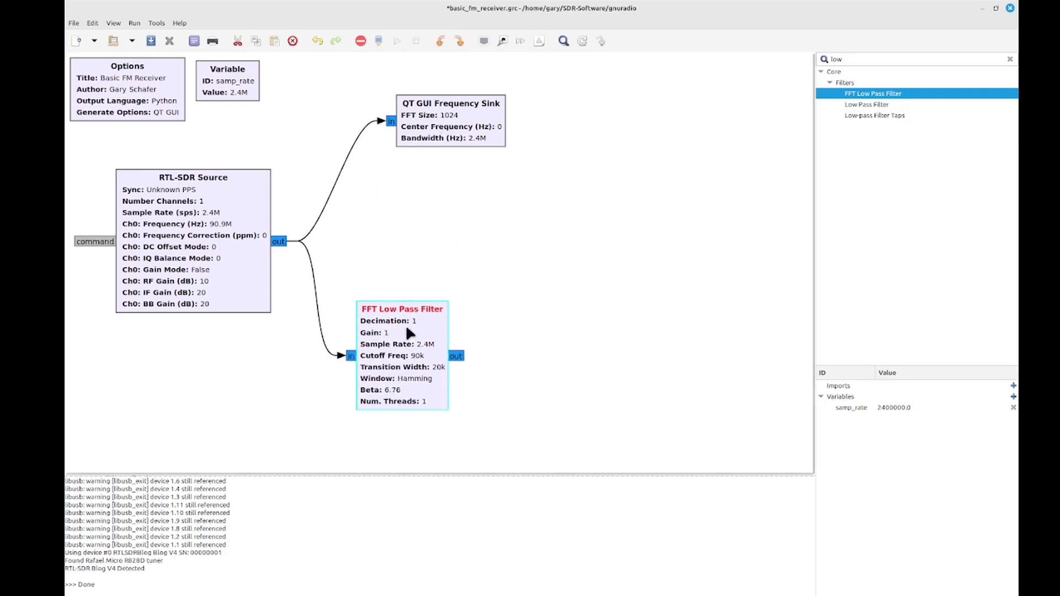
left_click_drag(440, 140, 581, 267)
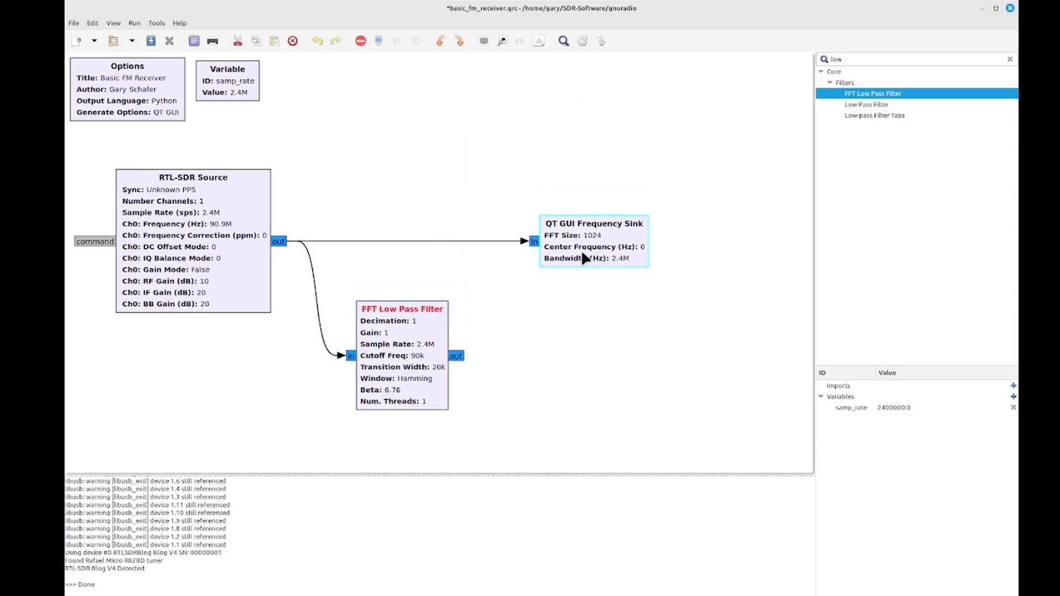
Set the QT GUI Frequency Sink's number of inputs to 2 and connect the FFT Low Pass Filter's output to its second input.
double_click(582, 255)
scroll(548, 317, "down", 5)
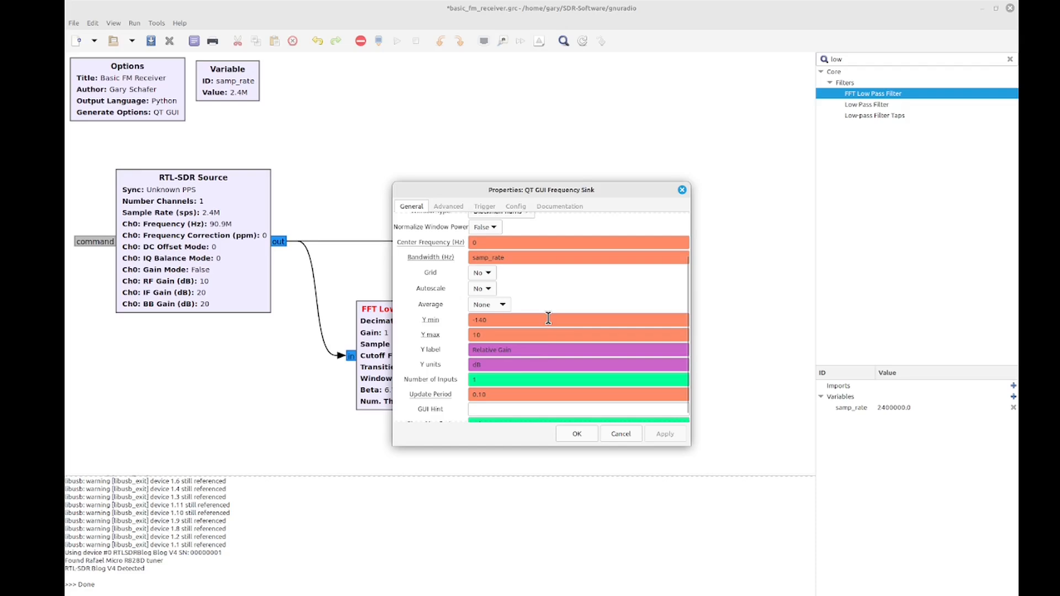
left_click(493, 381)
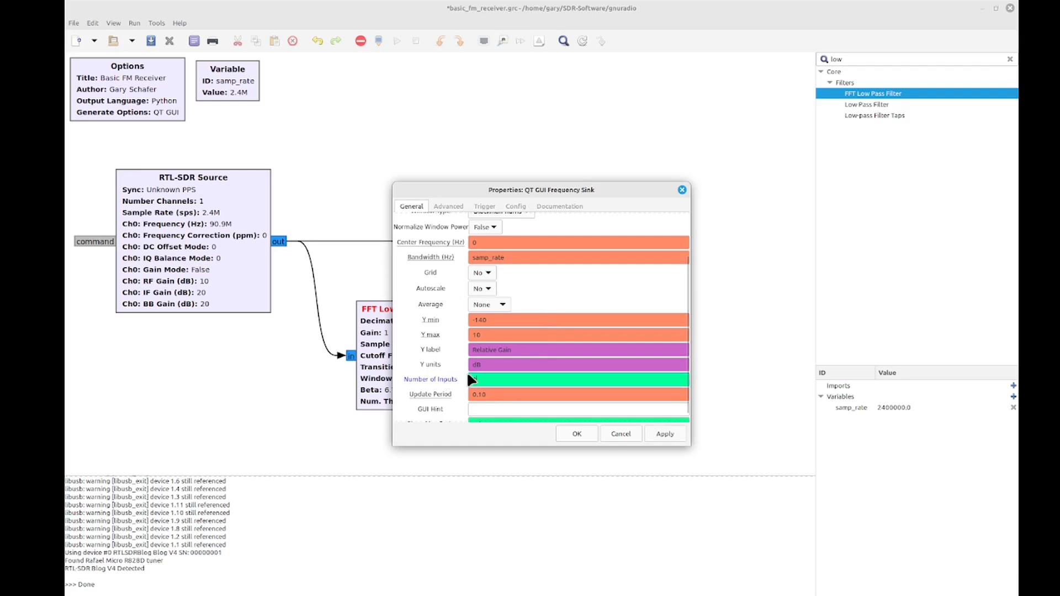
left_click(574, 433)
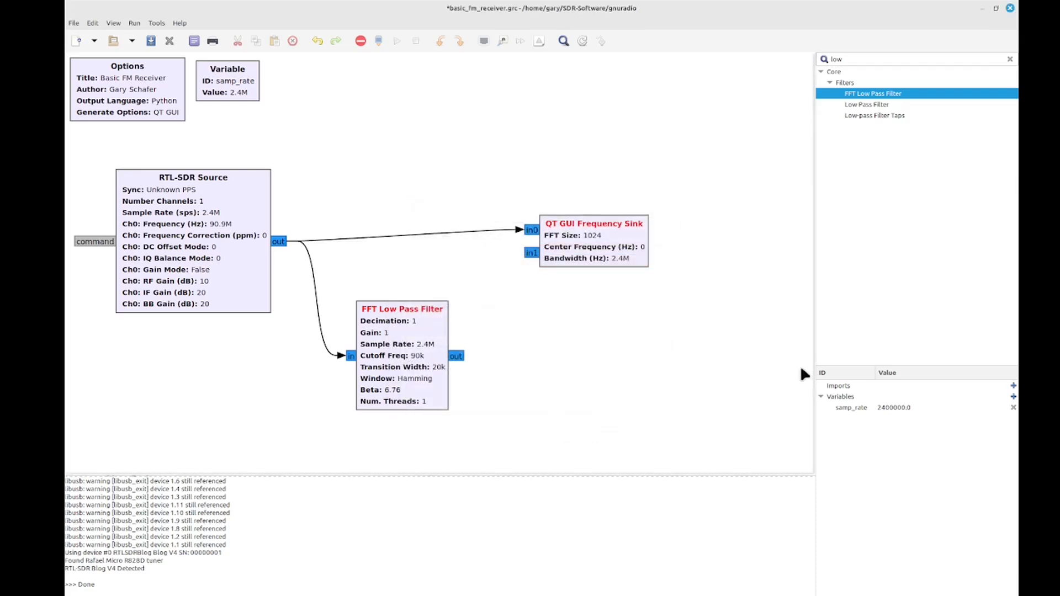
left_click(456, 357)
left_click(531, 253)
left_click_drag(615, 244, 615, 254)
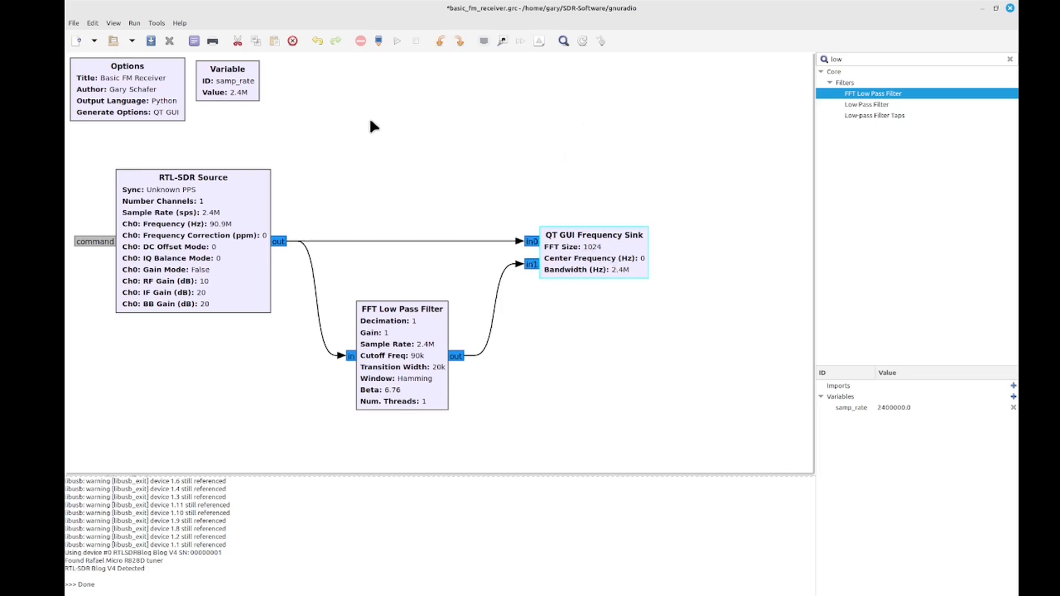
Run the flow graph to compare the unfiltered and filtered spectra, and close the plot window.
left_click(396, 40)
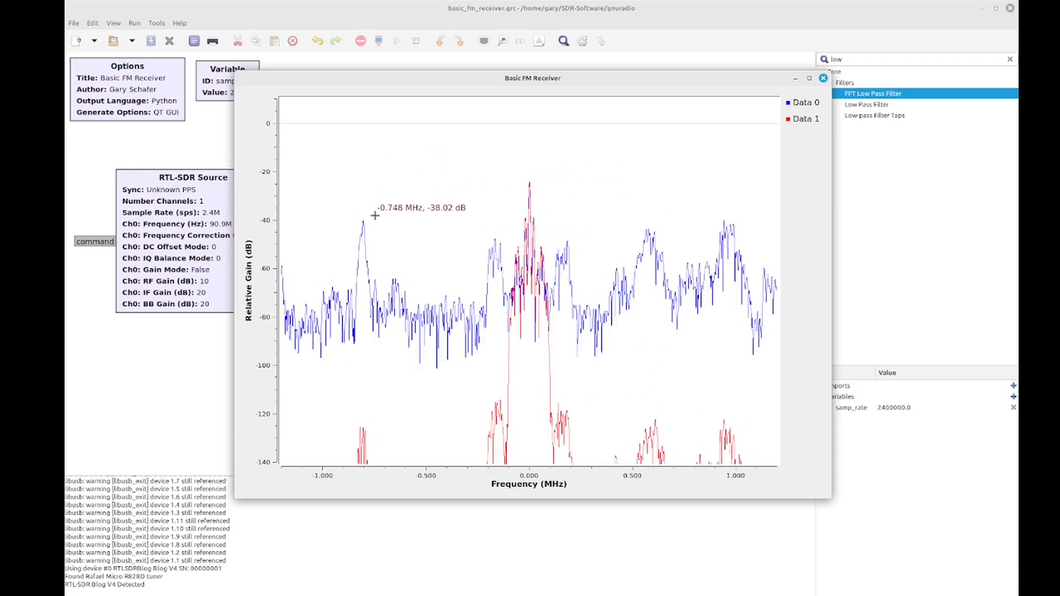
right_click(431, 163)
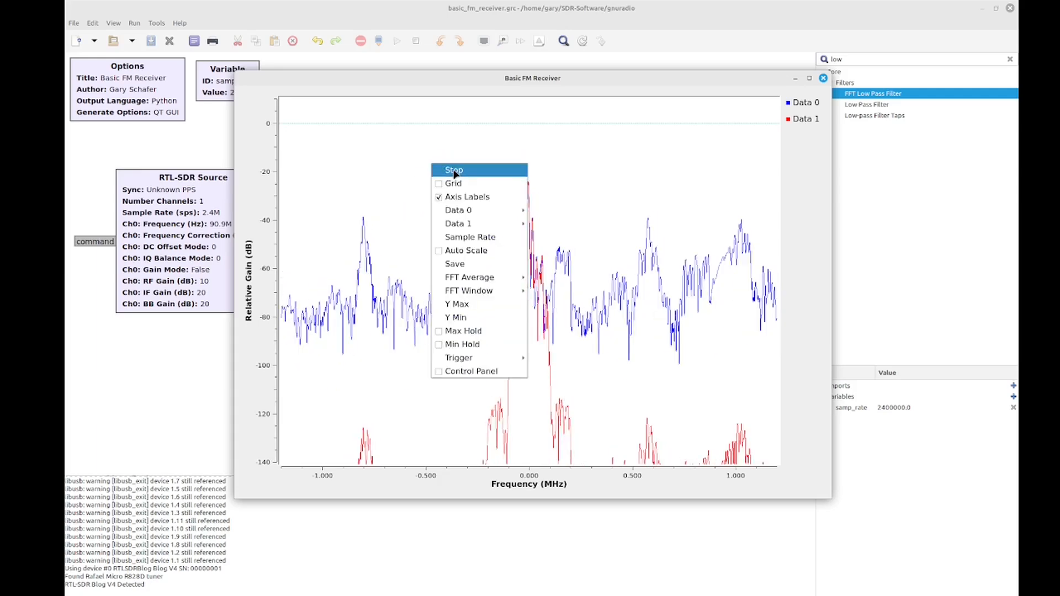
left_click(436, 166)
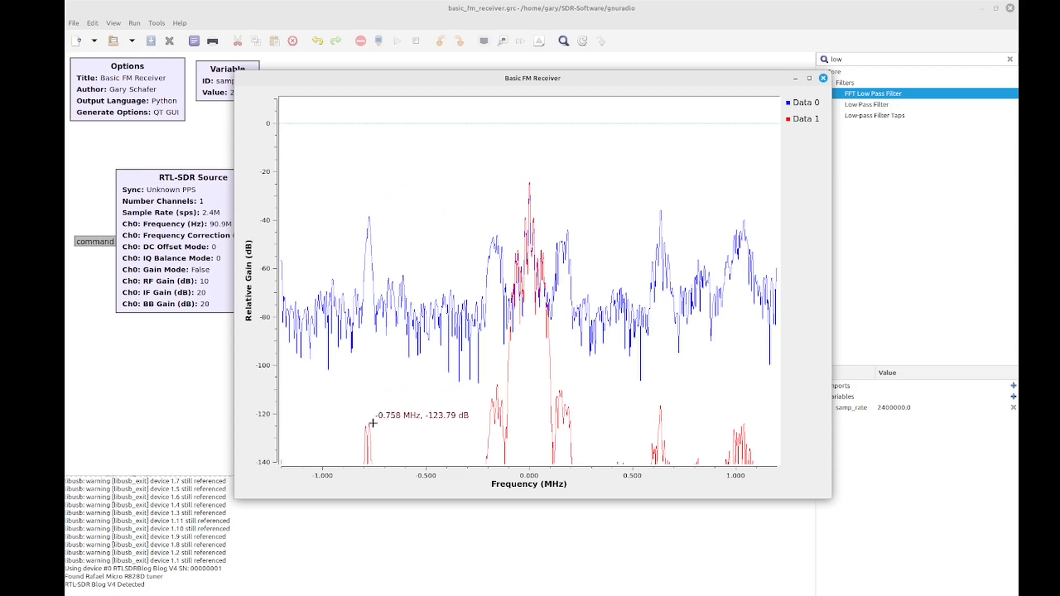
right_click(464, 244)
left_click(492, 250)
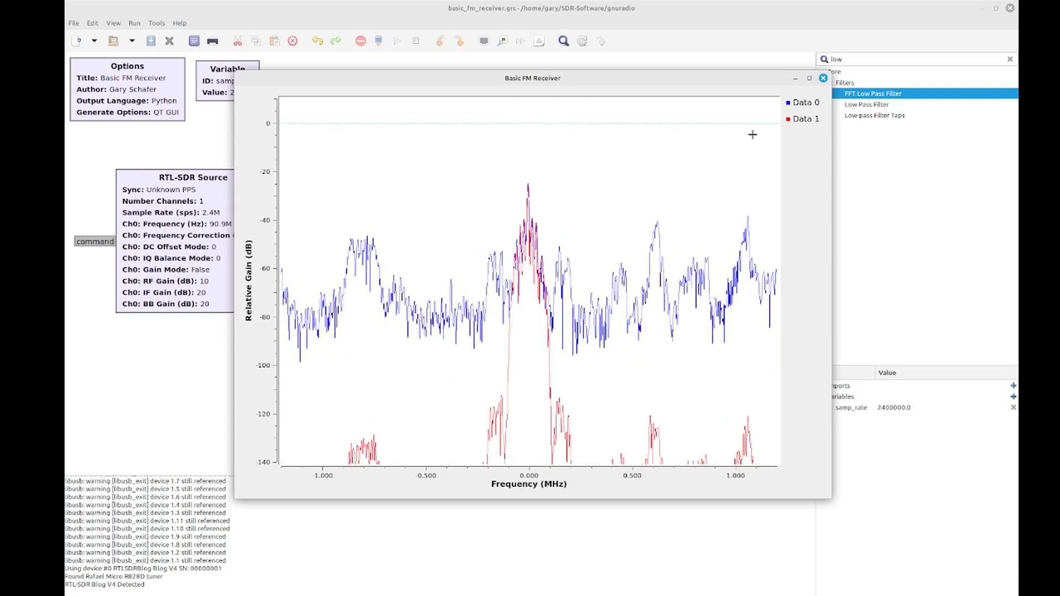
left_click(823, 78)
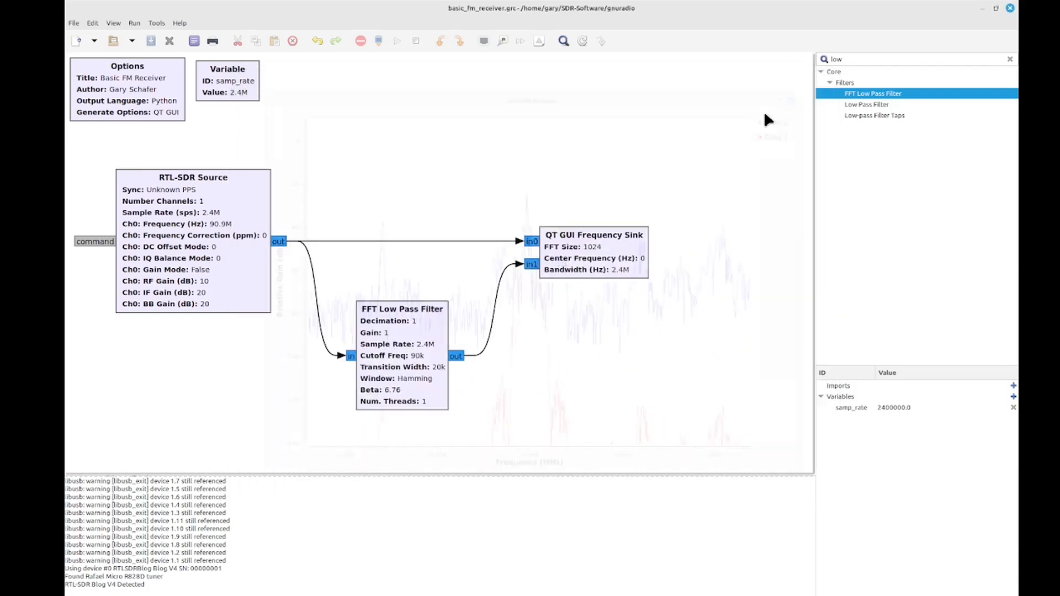
Delete the direct connection from the RTL-SDR Source to the QT GUI Frequency Sink, and open the sink's properties.
left_click(497, 241)
key("Delete")
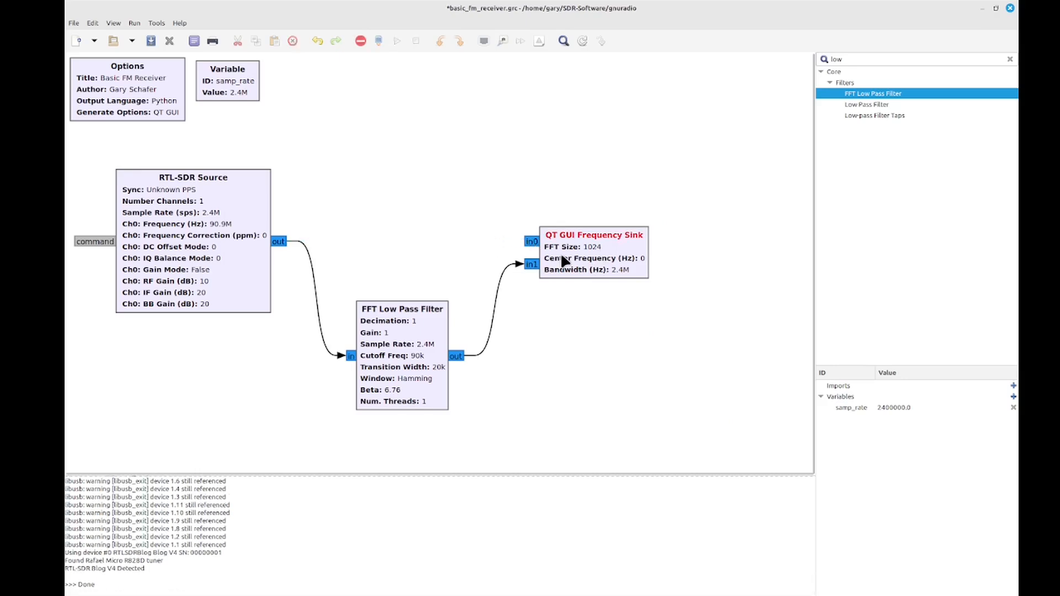
double_click(562, 257)
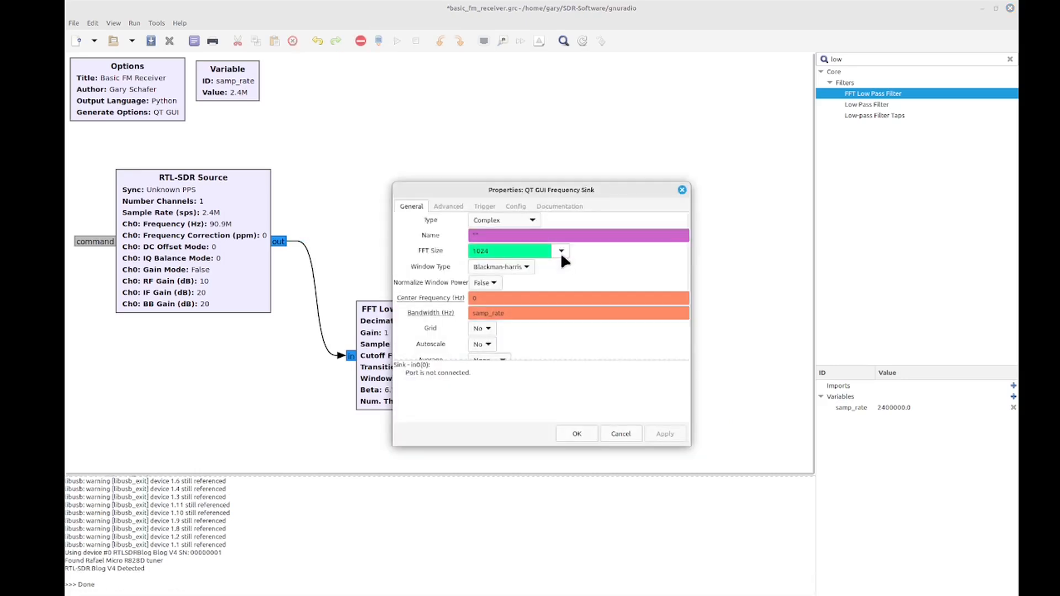
scroll(528, 266, "down", 4)
left_click(527, 266)
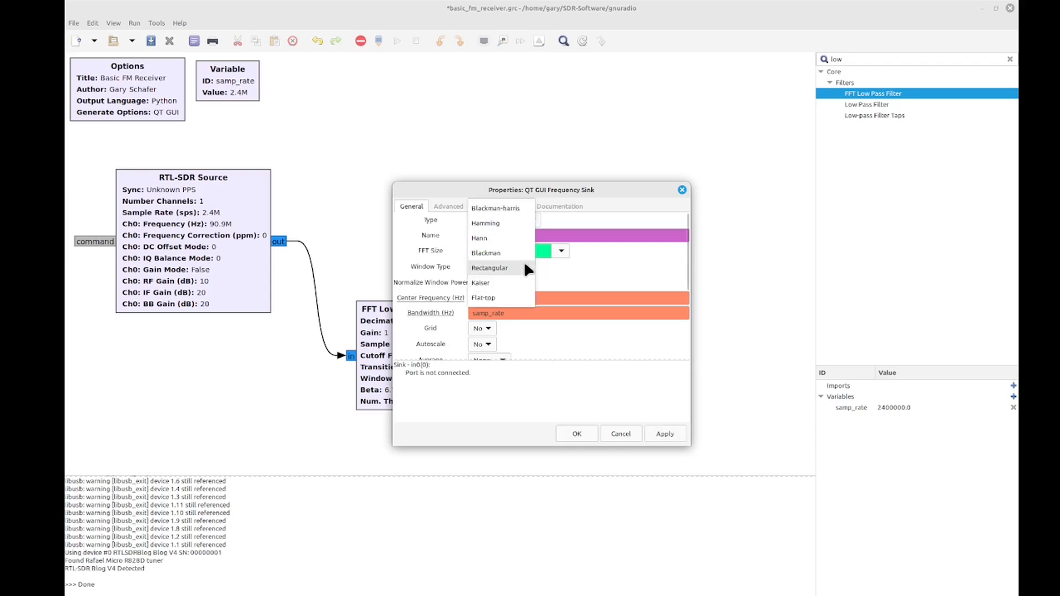
left_click(497, 221)
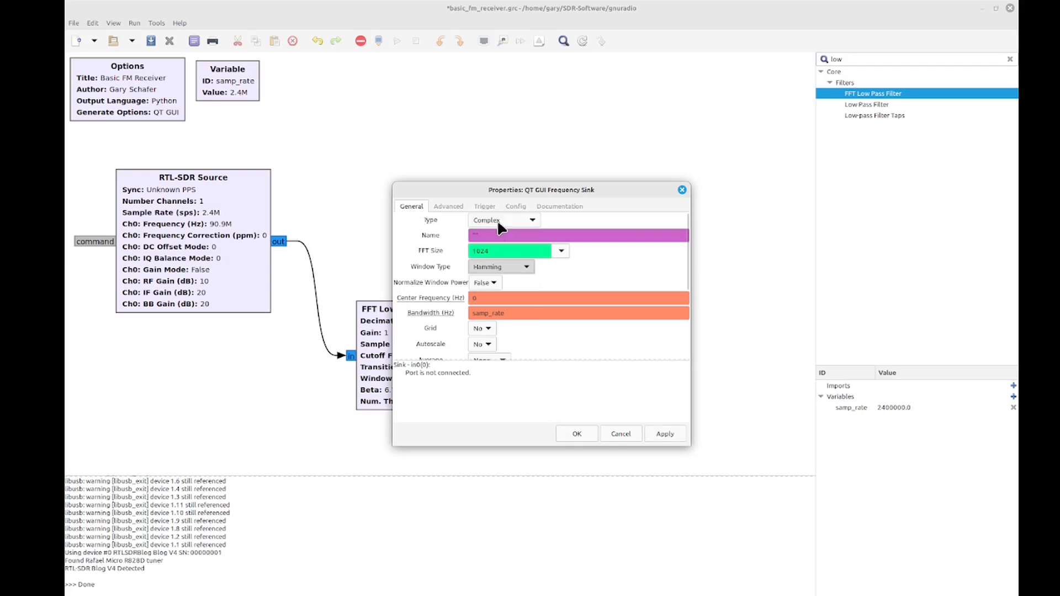
left_click(522, 265)
left_click(511, 248)
Set the number of inputs of the QT GUI Frequency Sink to 1.
scroll(569, 356, "down", 3)
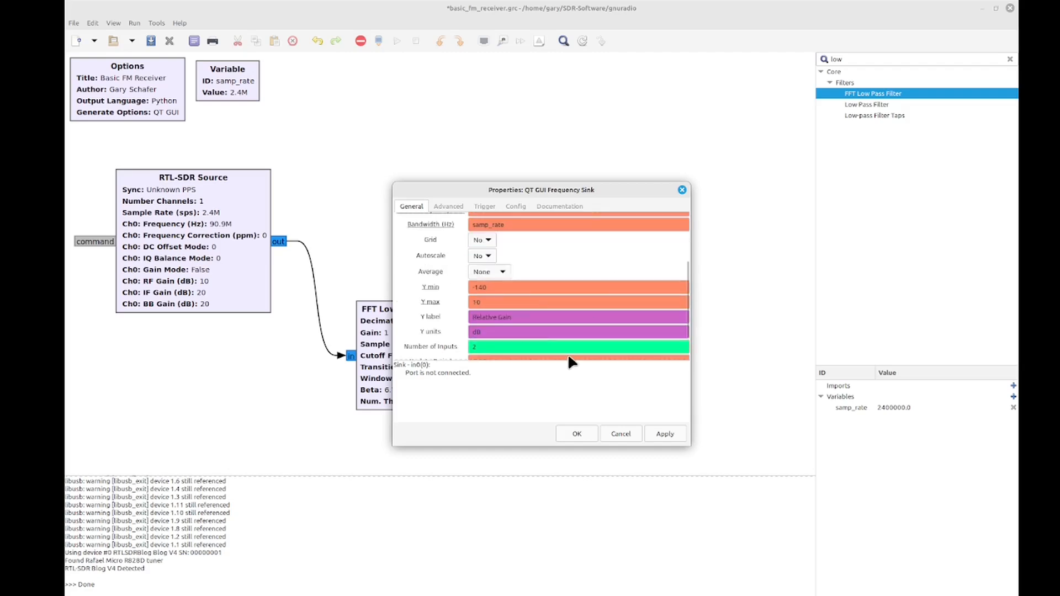
left_click(473, 346)
type("1")
left_click(577, 430)
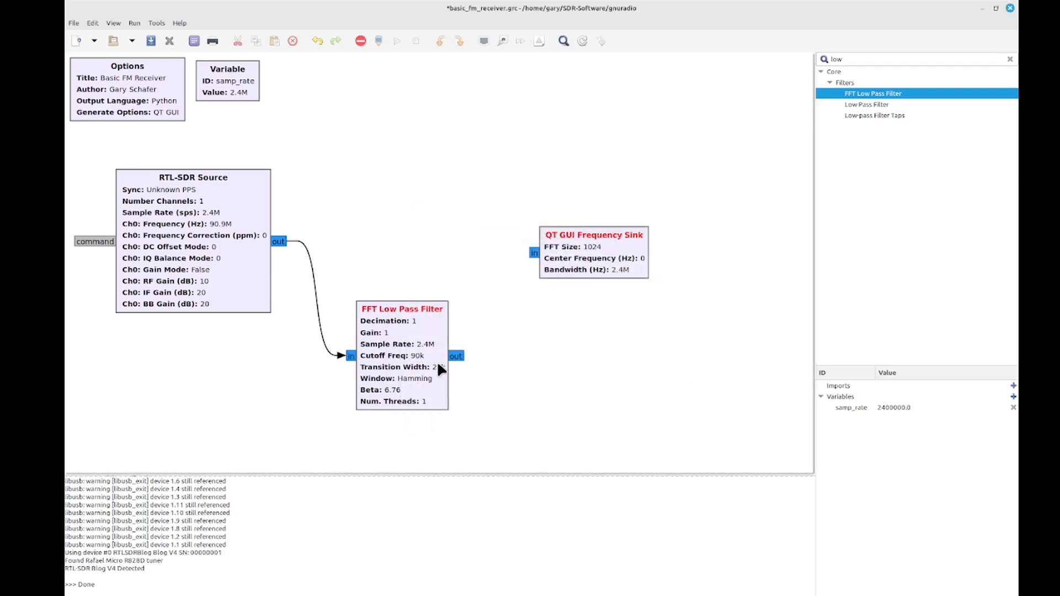
Connect the FFT Low Pass Filter's output to the QT GUI Frequency Sink's input, and align both blocks in a row with the source.
left_click_drag(436, 359, 429, 249)
left_click(456, 242)
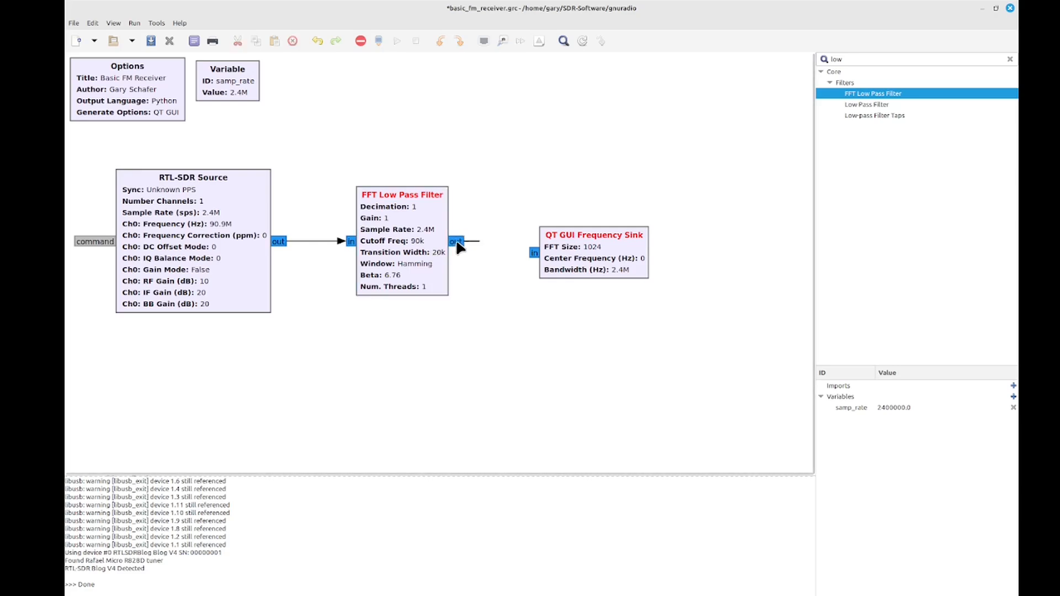
left_click(533, 254)
left_click_drag(559, 246, 539, 236)
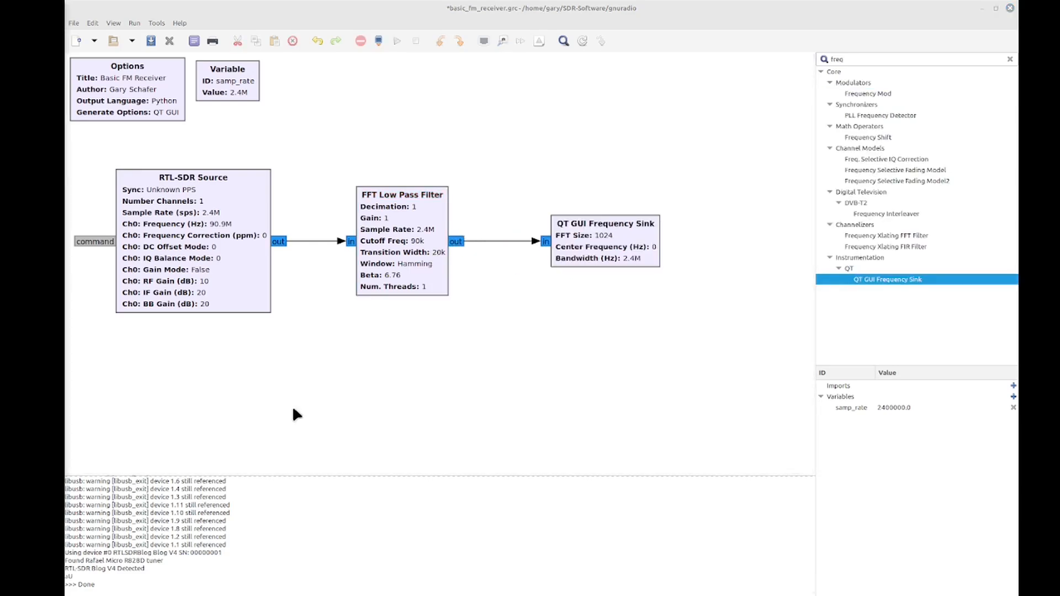
Set the decimation of the FFT Low Pass Filter to 10.
double_click(389, 259)
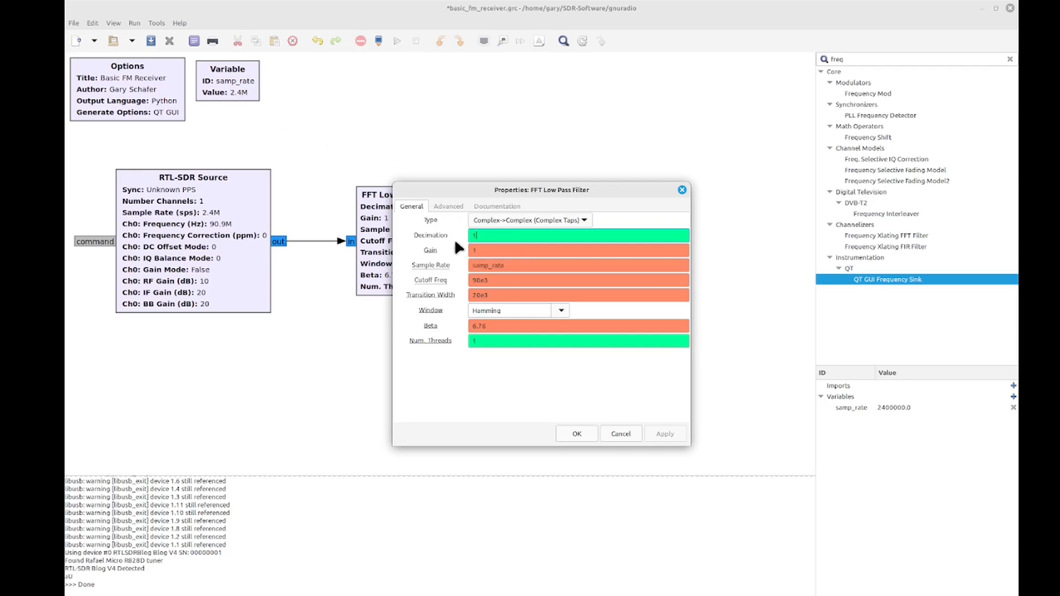
type("0")
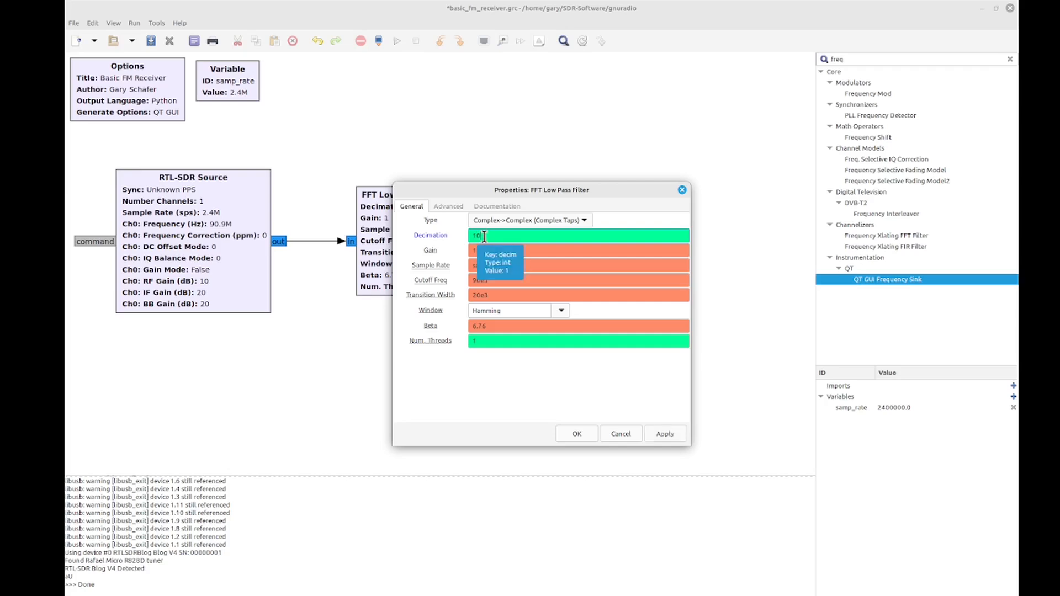
left_click(577, 434)
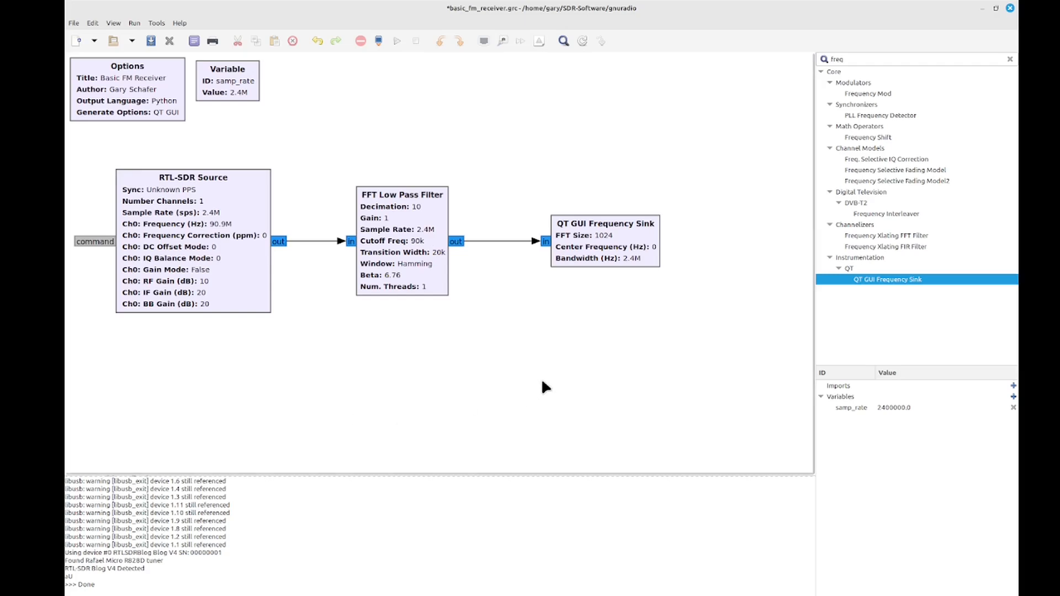
Set the bandwidth of the QT GUI Frequency Sink to samp_rate/10.
double_click(596, 248)
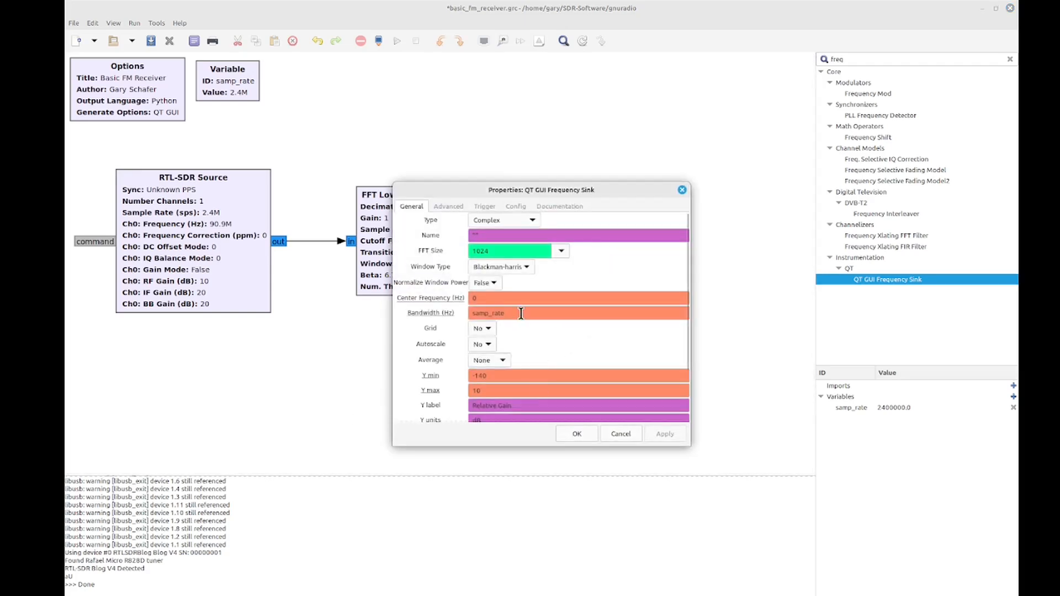
type("/10")
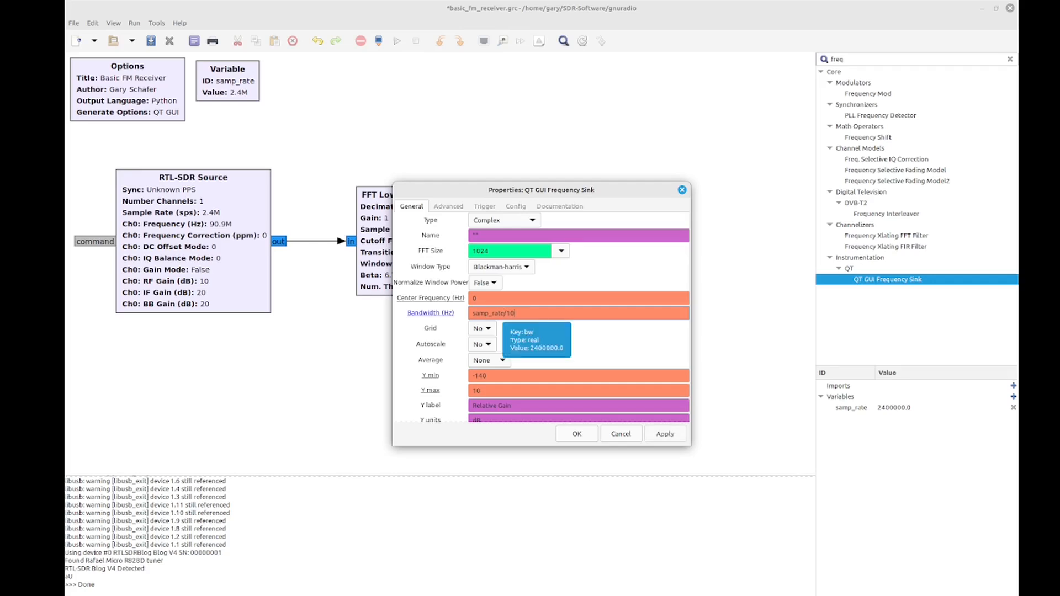
left_click(577, 434)
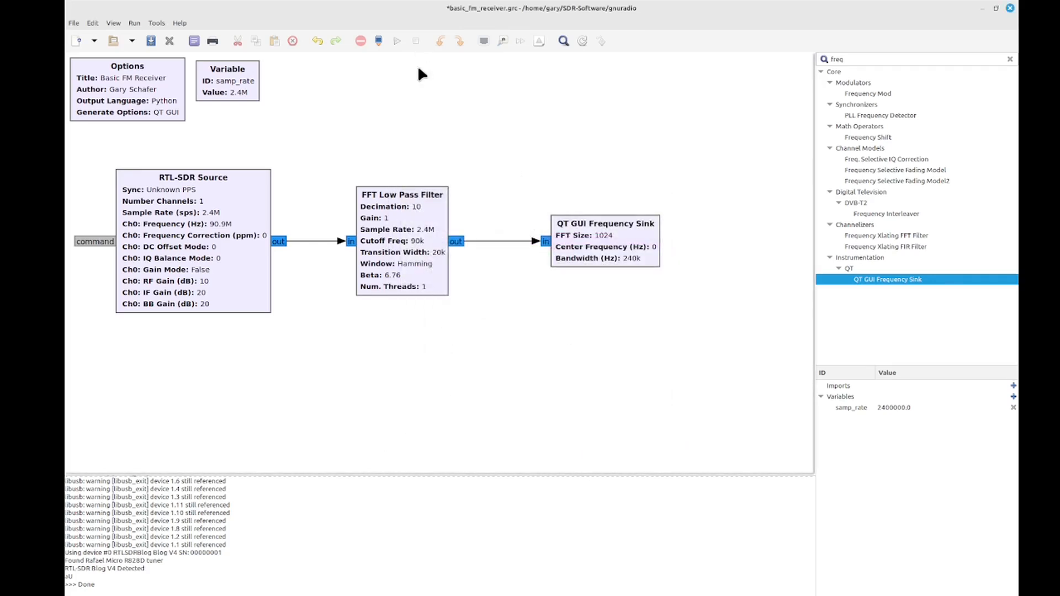
Run the flow graph to check the filtered spectrum, close the display, and move the QT GUI Frequency Sink above the block row.
left_click(397, 41)
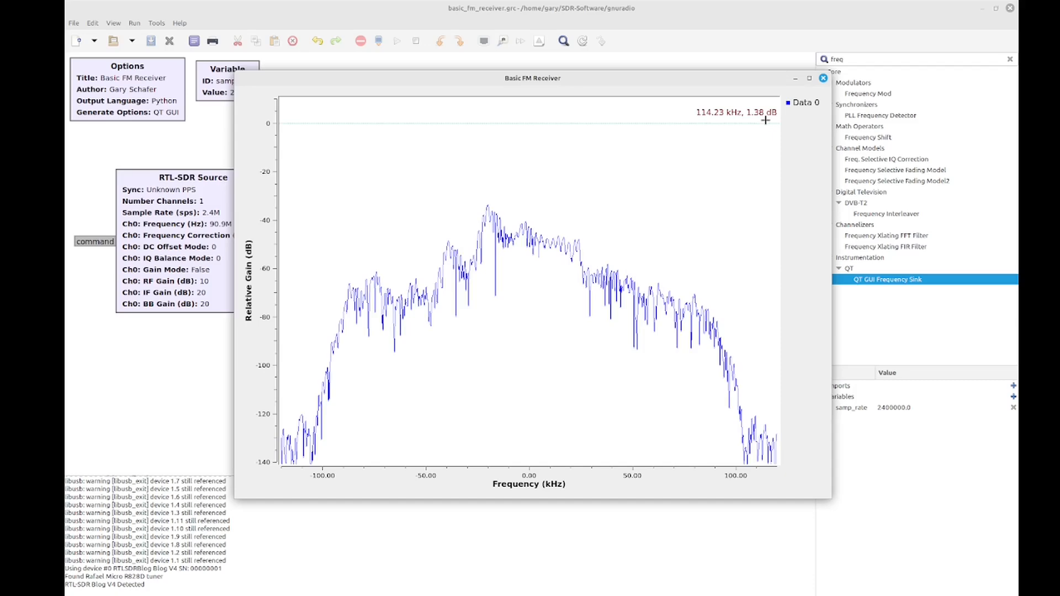
left_click(823, 78)
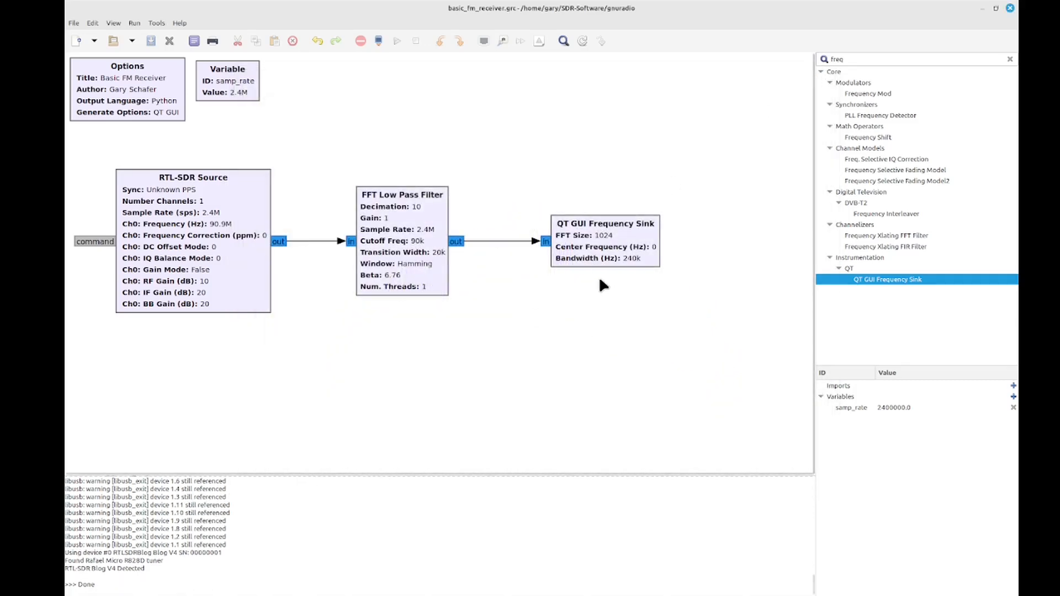
left_click_drag(600, 258, 600, 104)
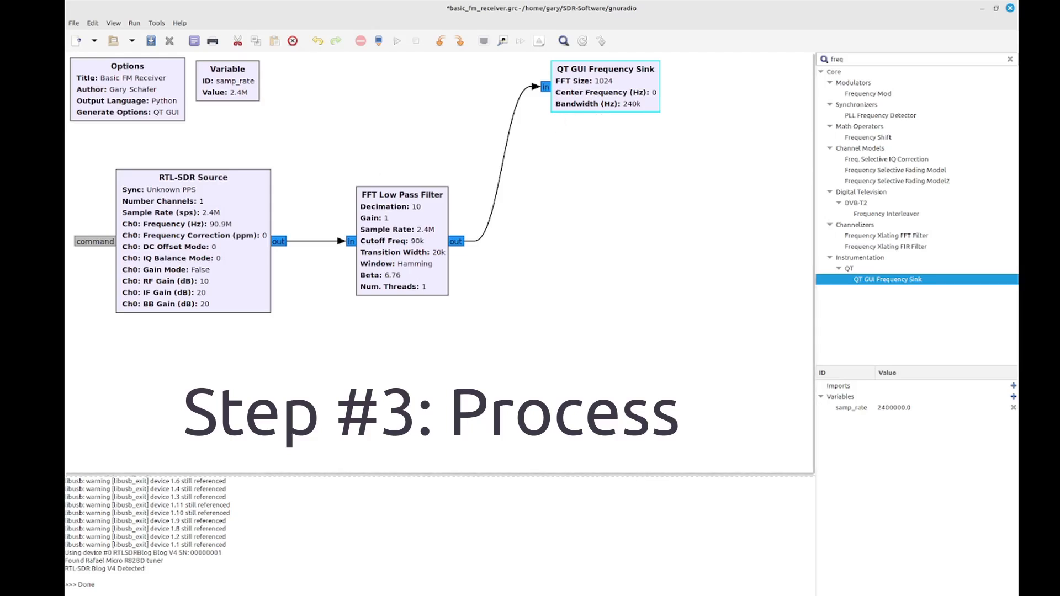
left_click(322, 381)
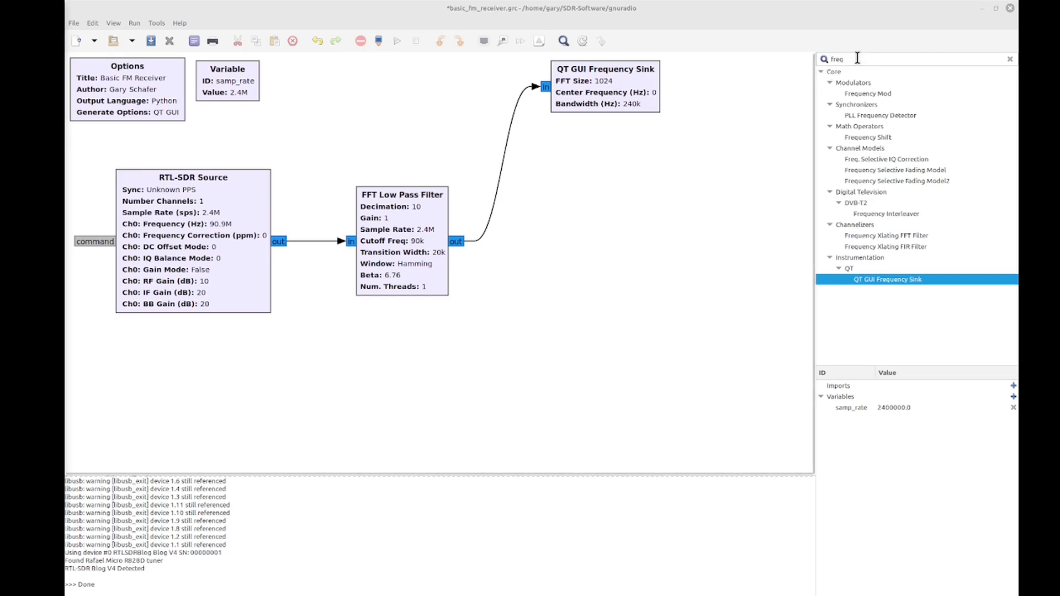
Add a QT GUI Constellation Sink and connect it to the FFT Low Pass Filter's output.
left_click_drag(859, 58, 801, 42)
type("constel")
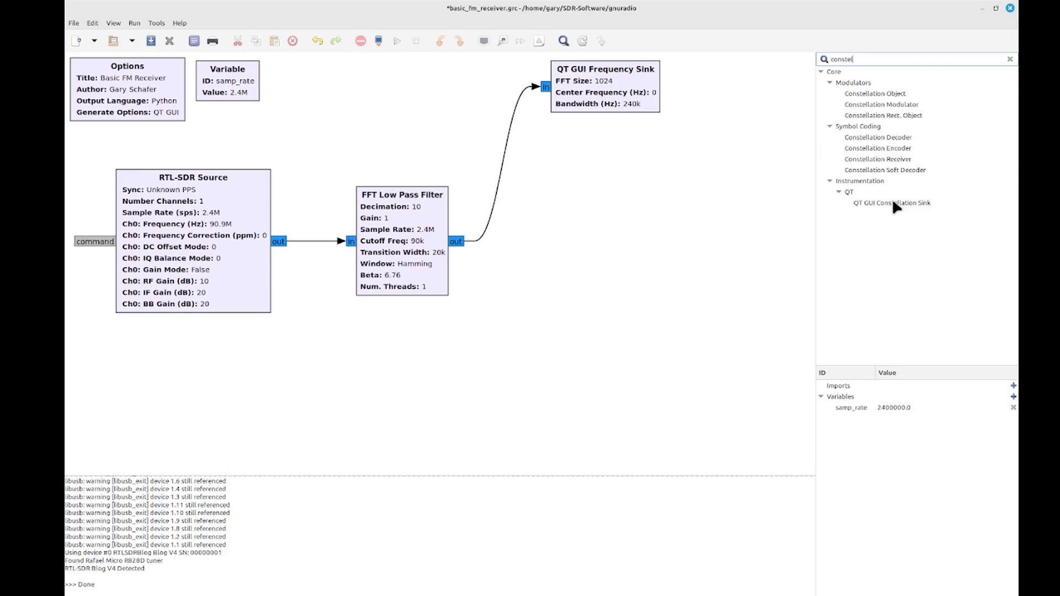
left_click_drag(892, 202, 558, 227)
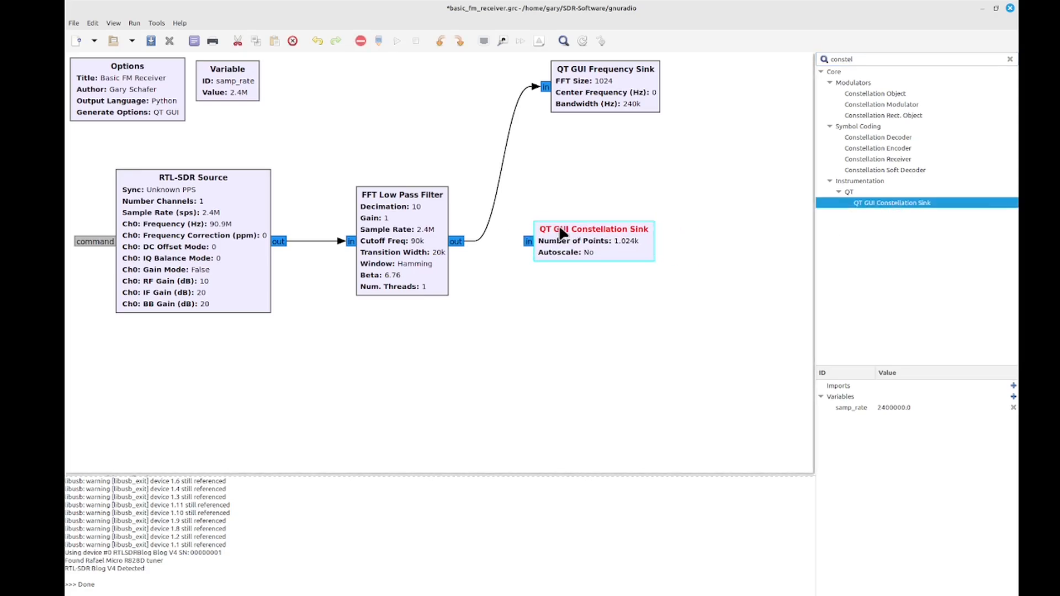
left_click(456, 242)
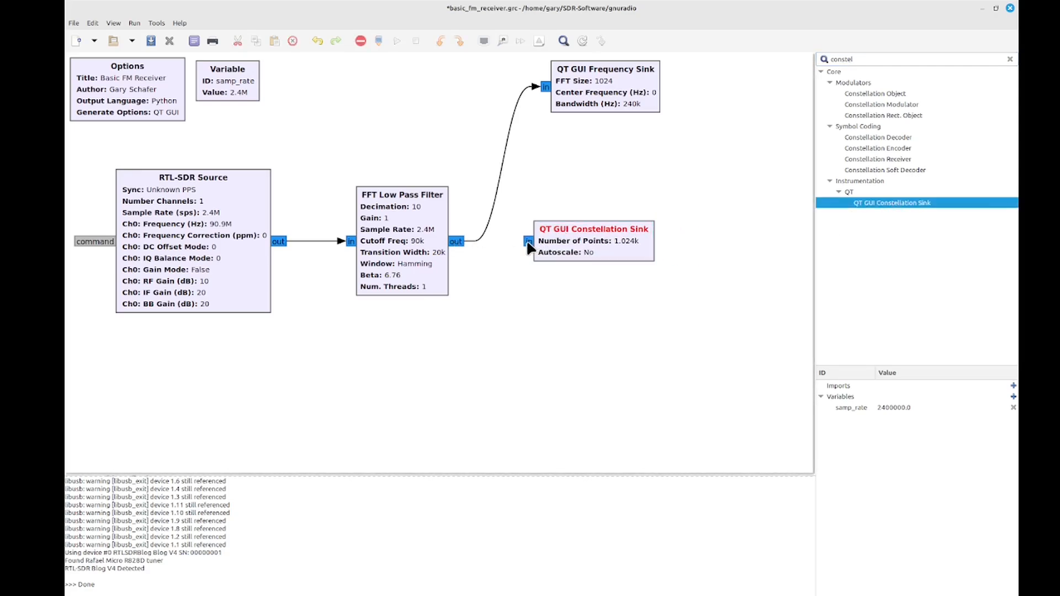
left_click(529, 242)
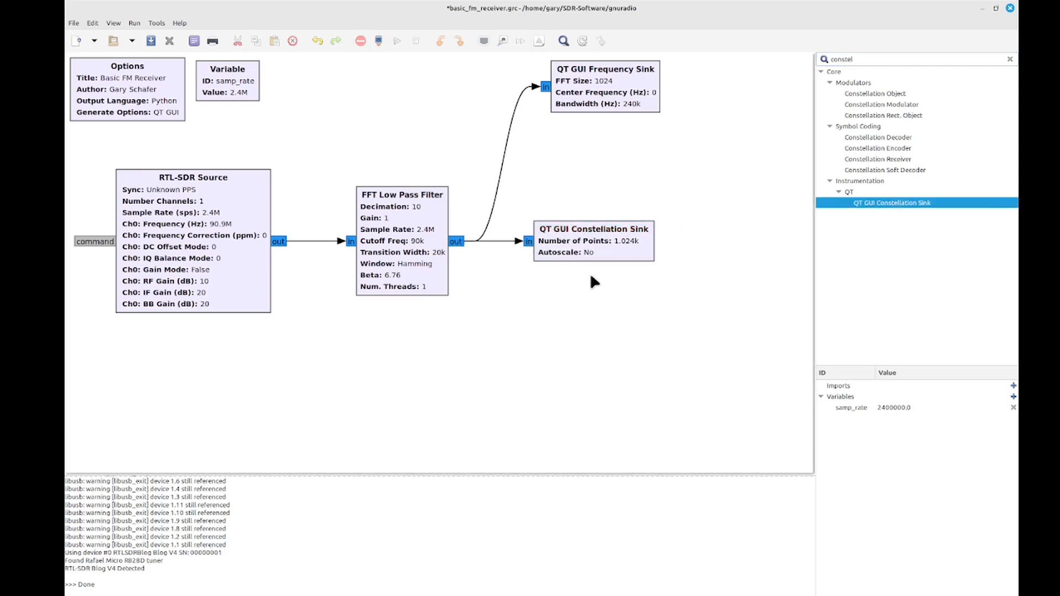
Run the flow graph and examine the constellation plot with its grid on and the window narrowed, then close the display.
left_click(397, 42)
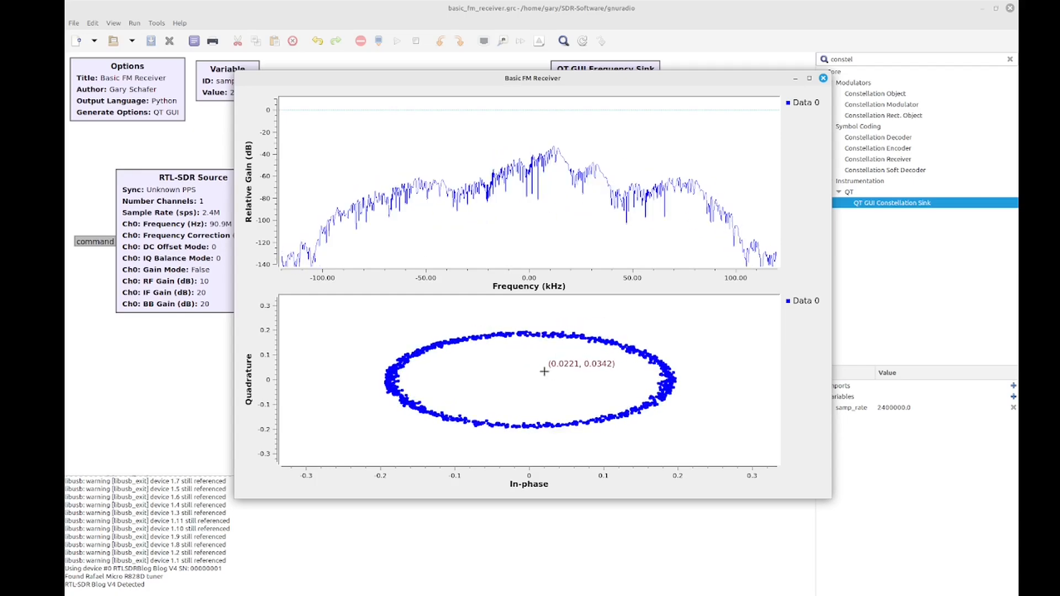
right_click(539, 380)
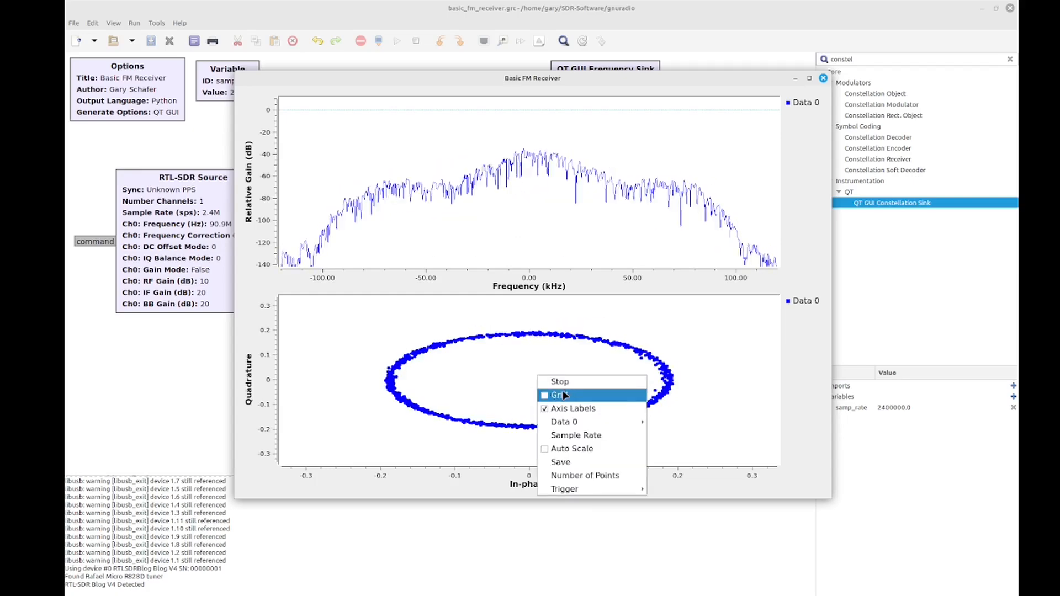
left_click(564, 395)
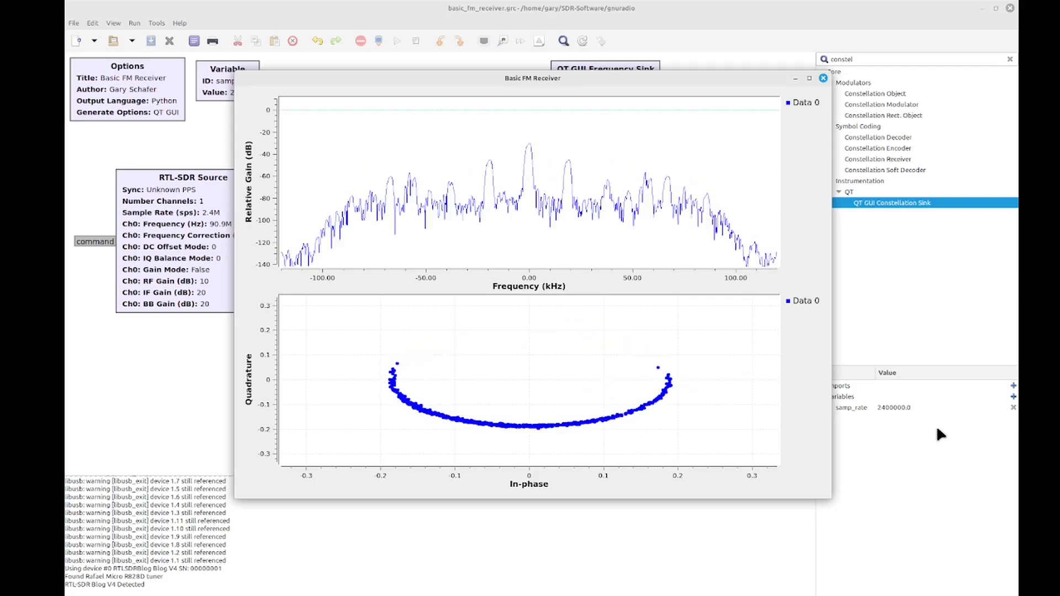
left_click_drag(828, 424, 521, 391)
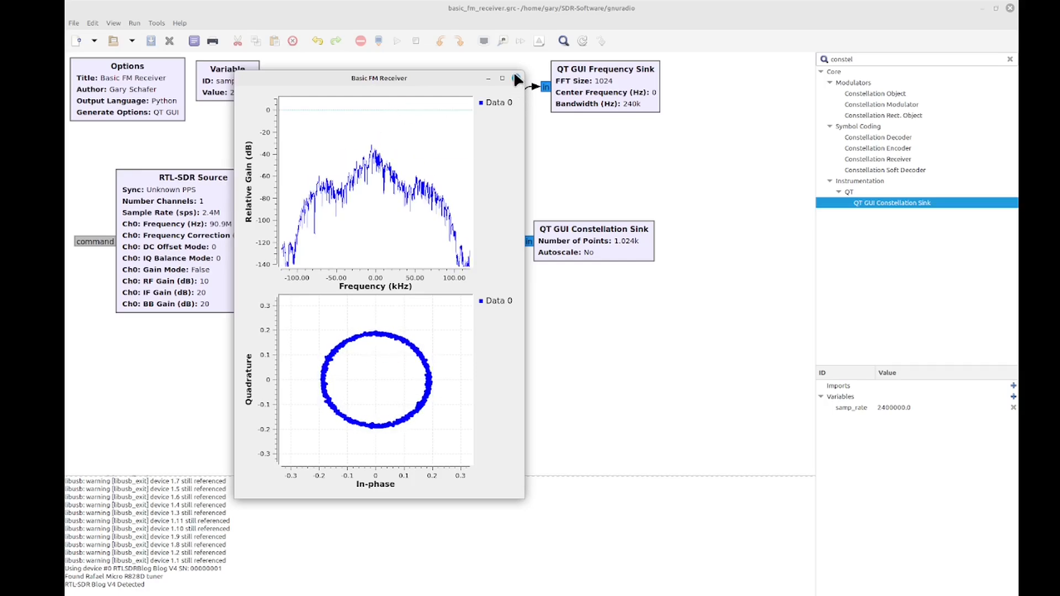
left_click(516, 78)
Replace the QT GUI Constellation Sink with a Delay block fed by the FFT Low Pass Filter's output.
left_click(577, 251)
key("Delete")
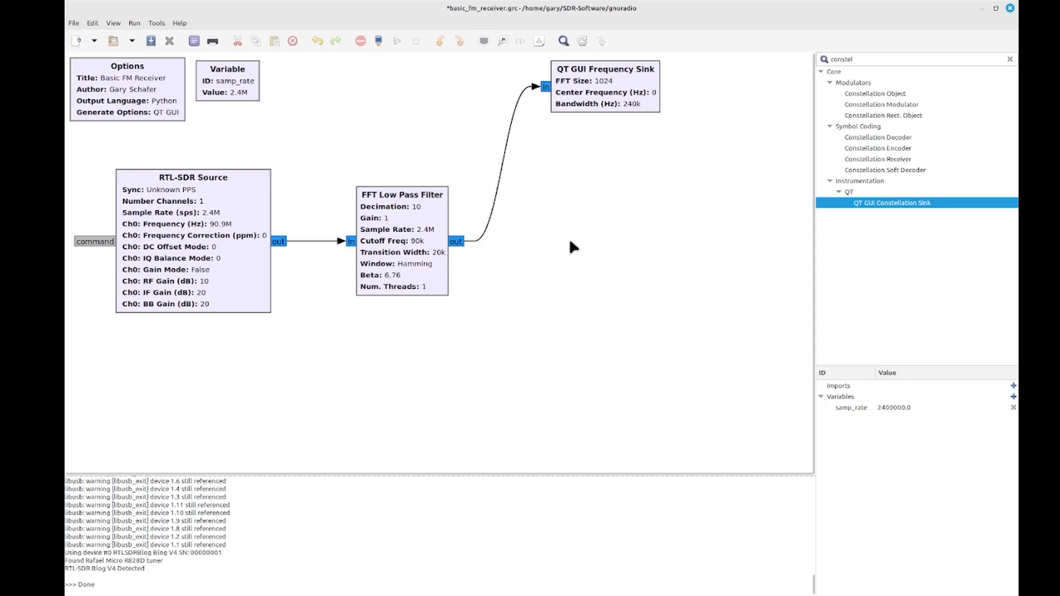
key("ctrl+f")
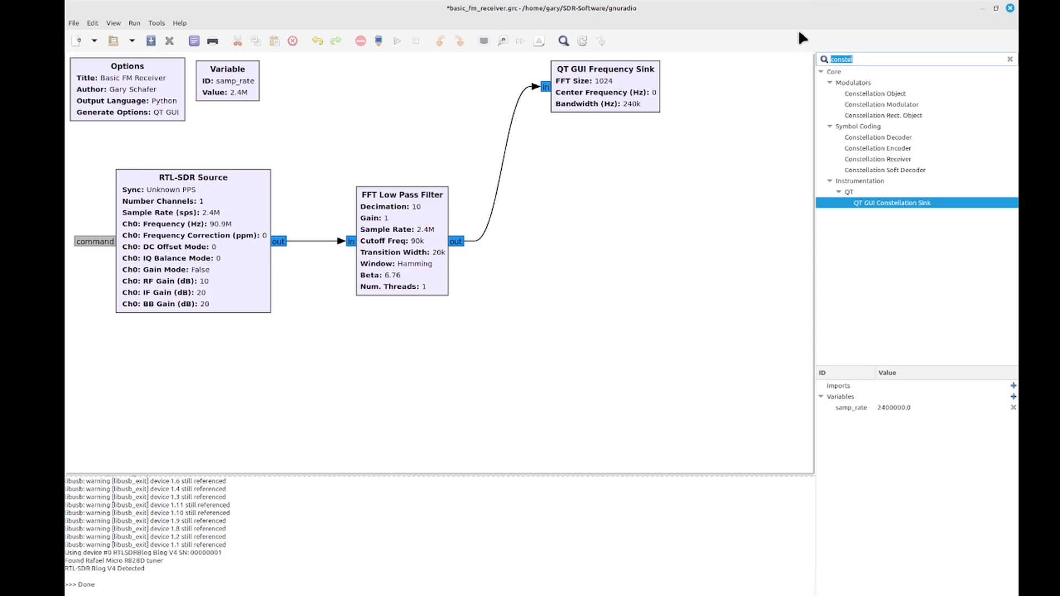
type("delay")
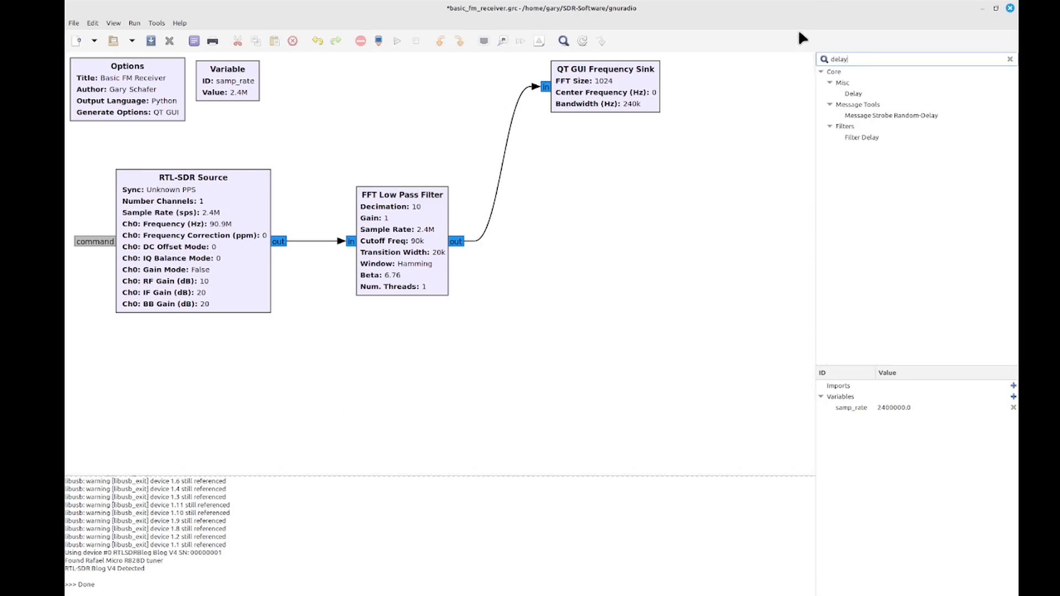
left_click_drag(853, 92, 534, 289)
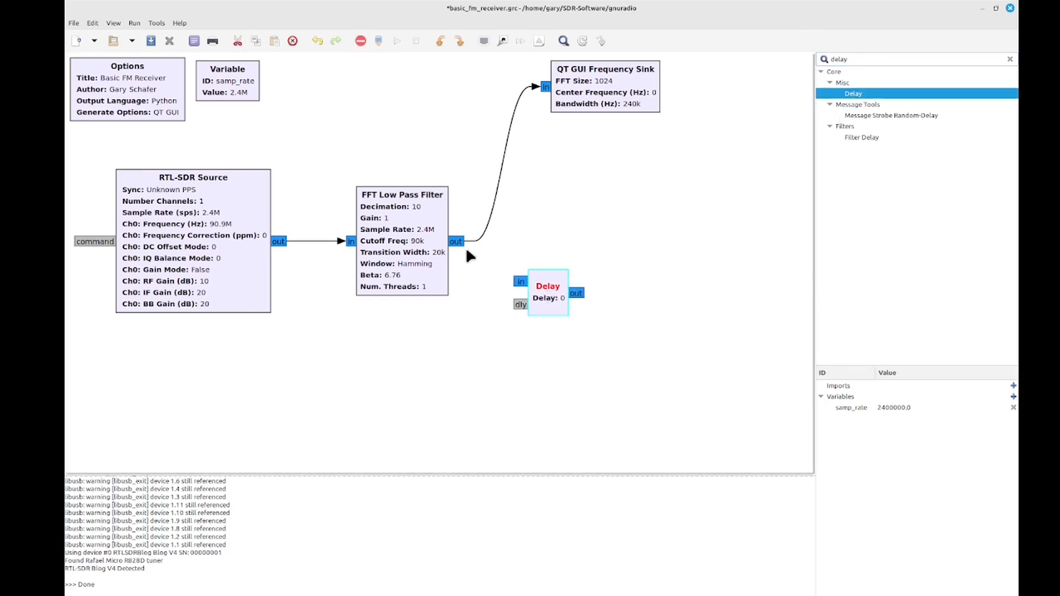
left_click(455, 242)
left_click(521, 282)
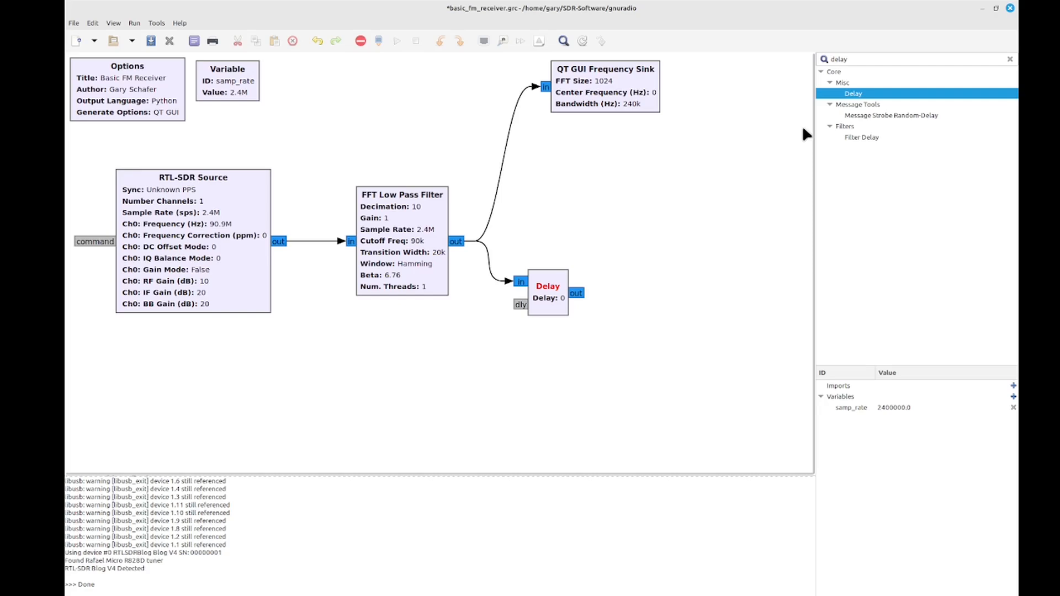
Add a Complex Conjugate block and connect the Delay block's output to its input.
key("ctrl+f")
type("c")
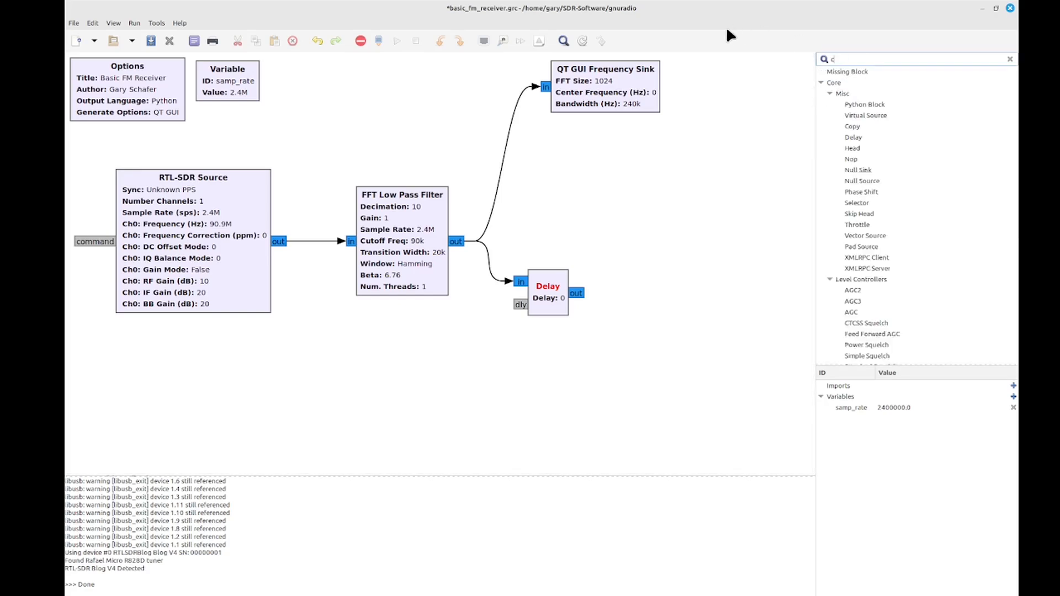
type("omple")
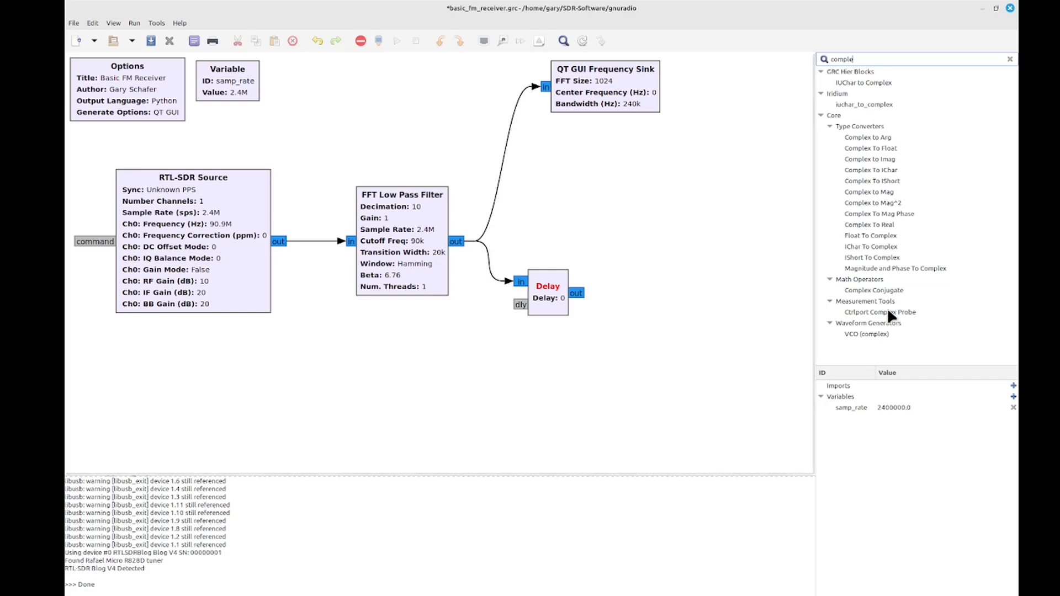
left_click_drag(877, 291, 641, 273)
left_click(576, 293)
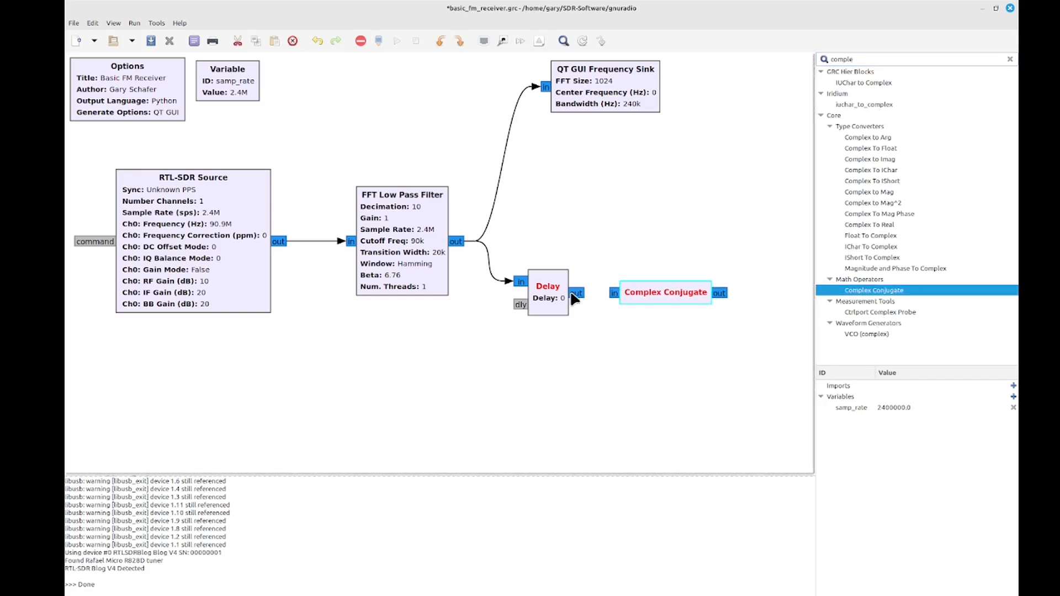
left_click(614, 293)
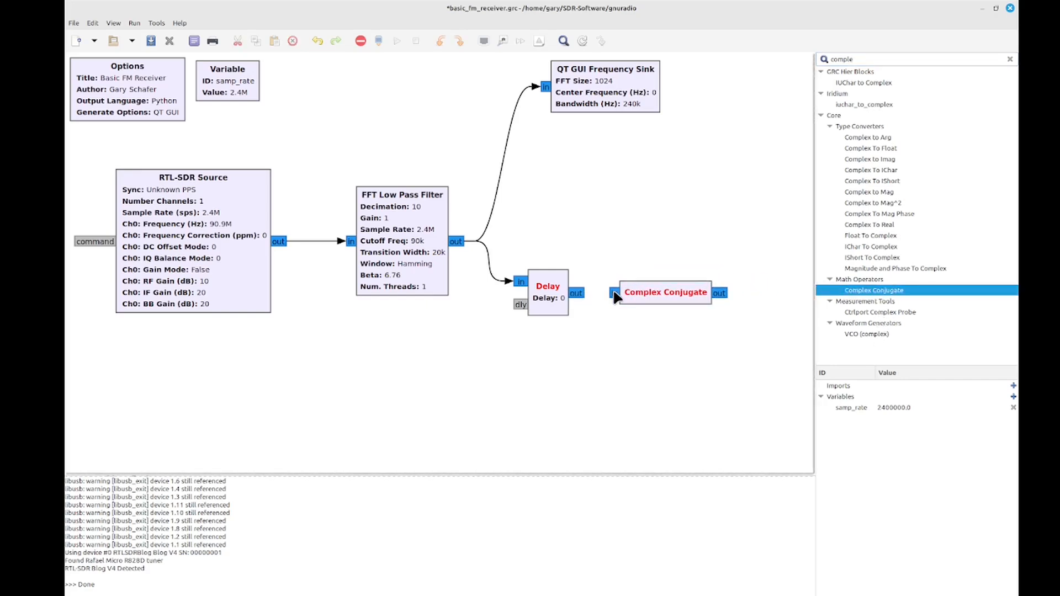
Set the delay of the Delay block to 1.
double_click(555, 289)
left_click(503, 235)
key("BackSpace")
type("1")
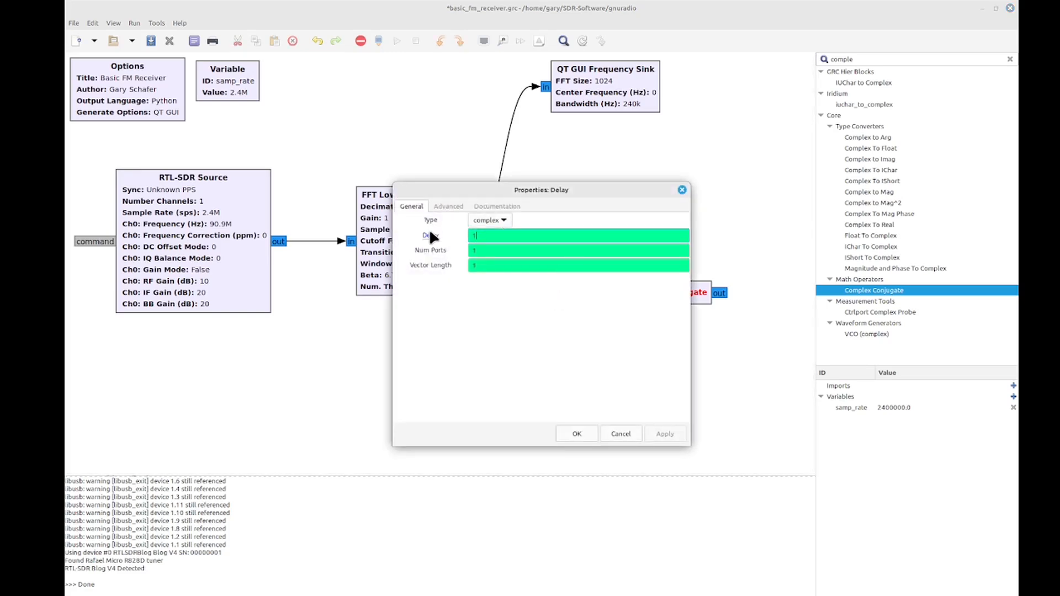
left_click(574, 433)
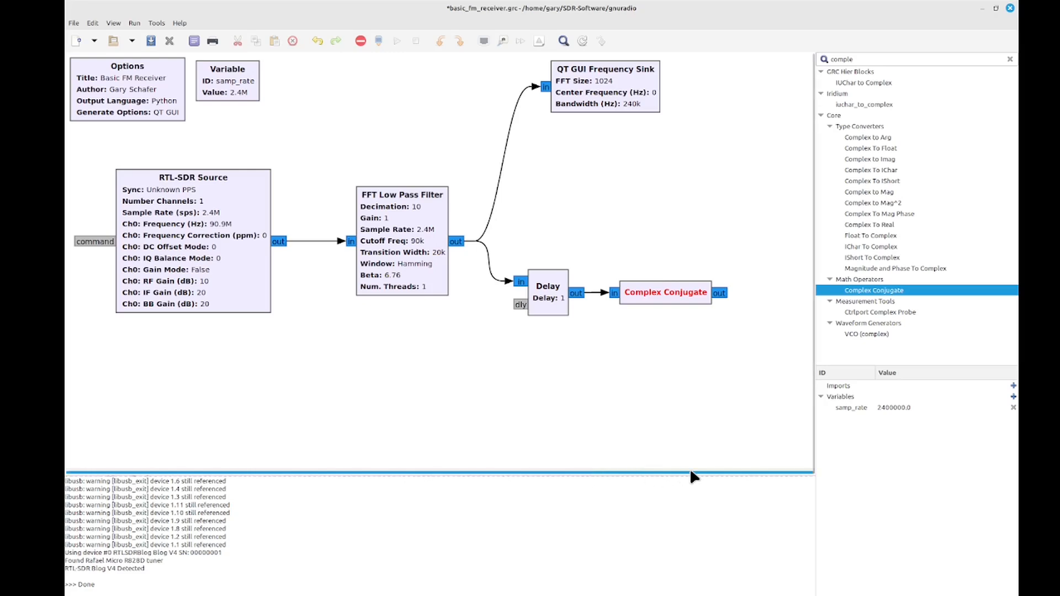
Add a Multiply block and connect the FFT Low Pass Filter's output to its in0 input.
key("ctrl+a")
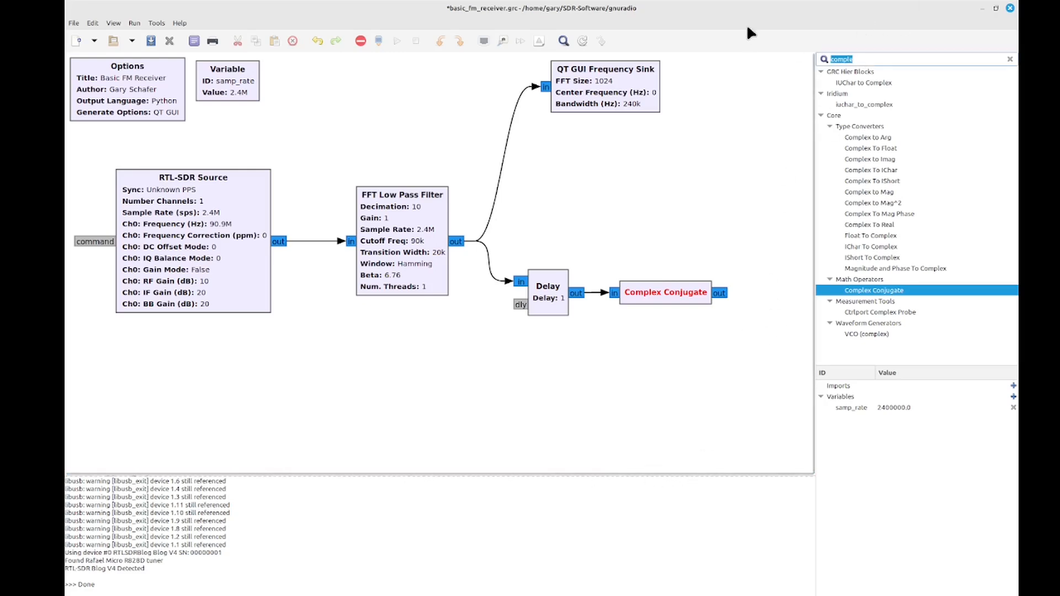
type("mult")
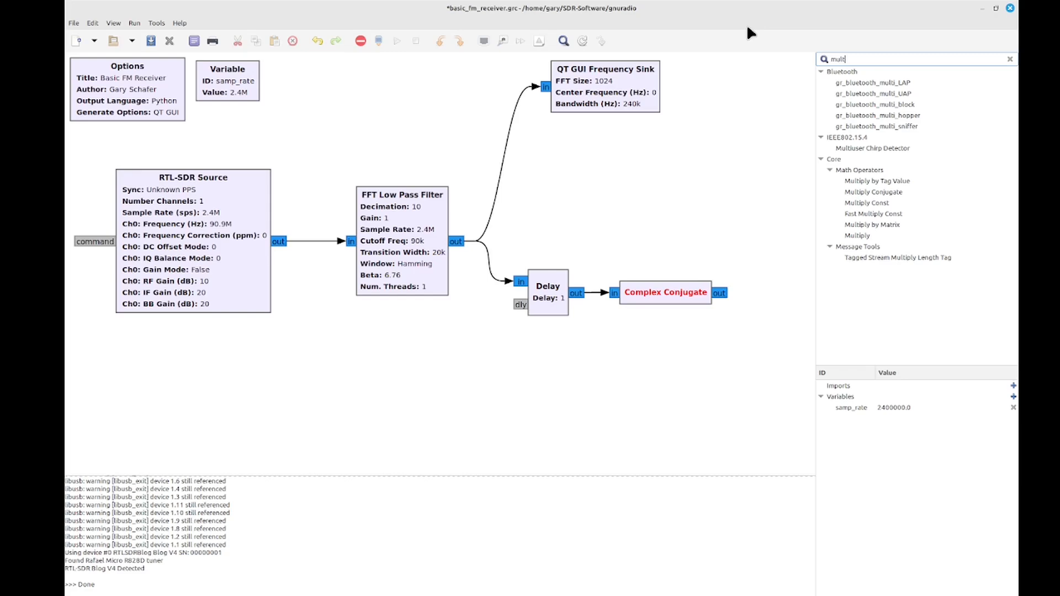
left_click_drag(857, 235, 785, 229)
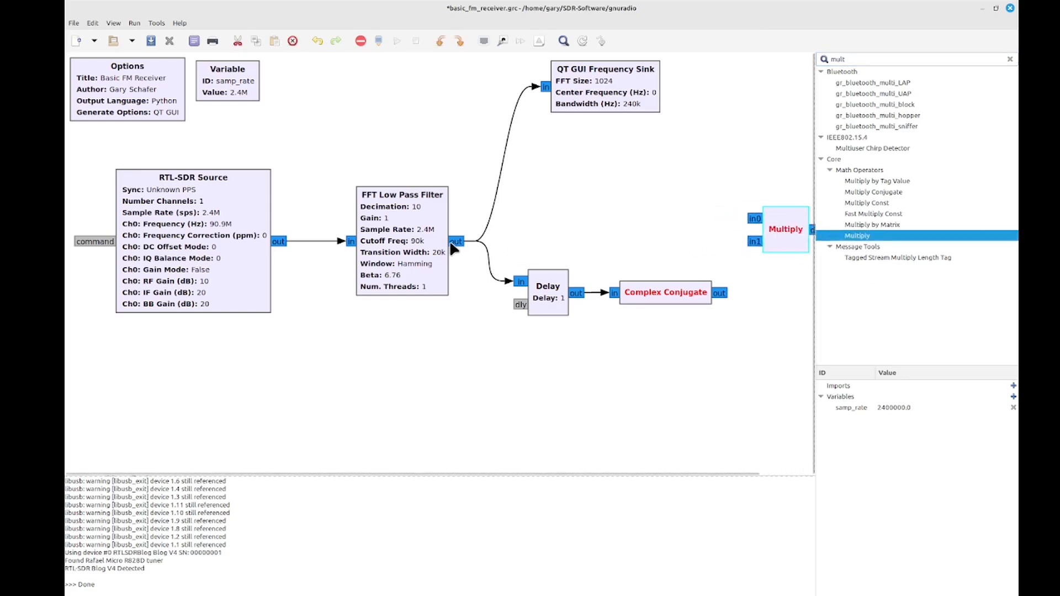
left_click(617, 238)
left_click(751, 217)
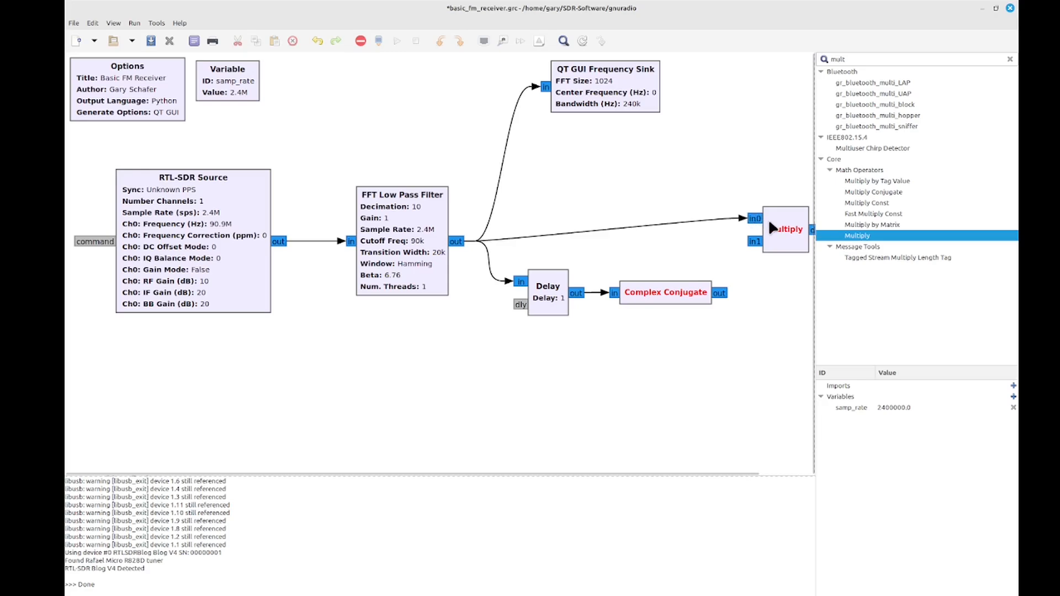
Align the Multiply block's in0 input with the filter's output, and connect the Complex Conjugate's output to in1.
left_click_drag(793, 230, 745, 264)
left_click(667, 293)
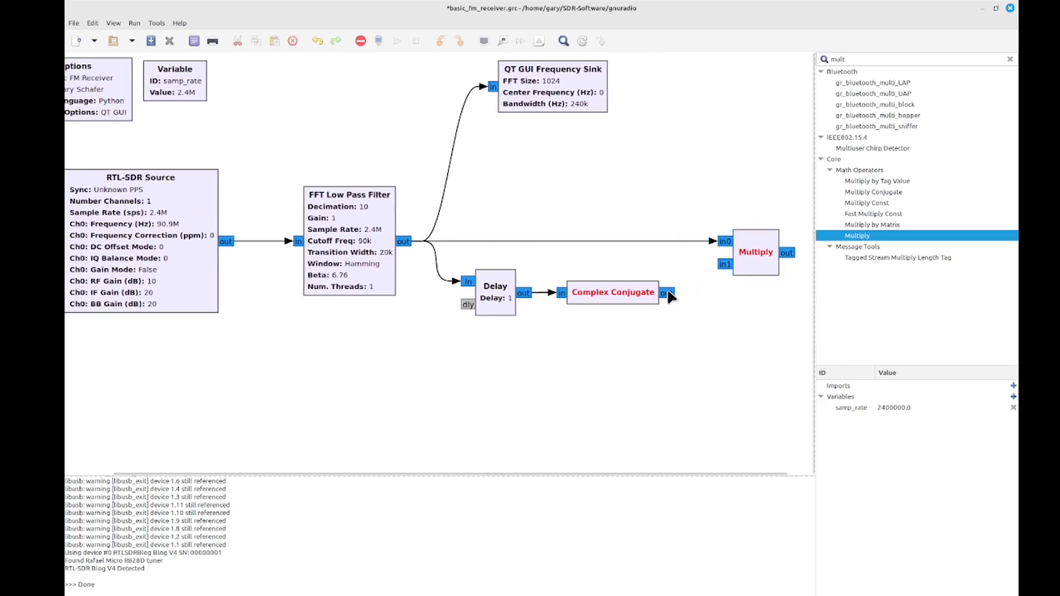
left_click(725, 265)
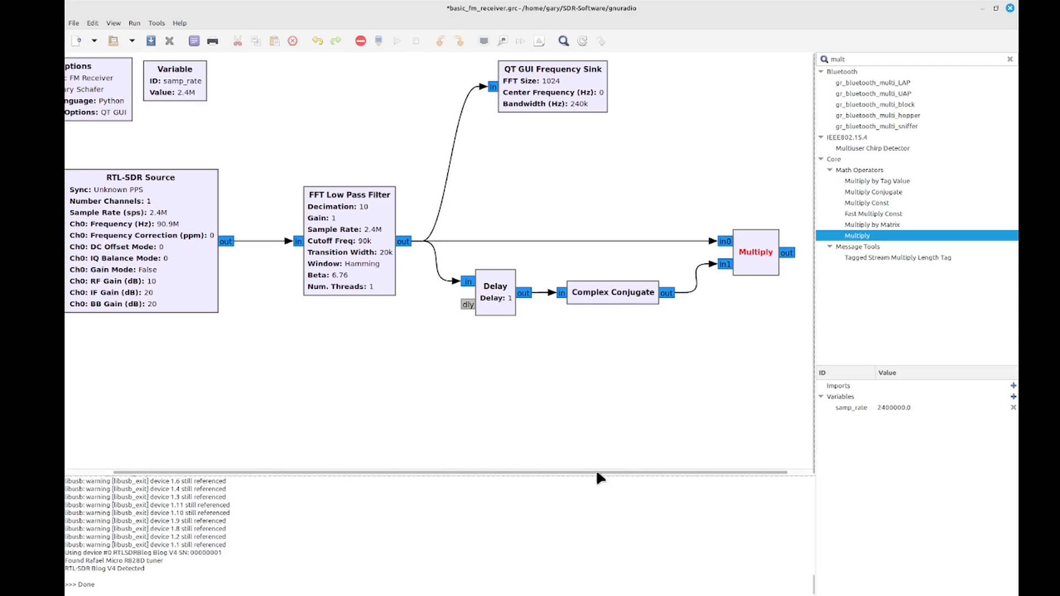
Add a QT GUI Constellation Sink connected to the Multiply block's output, and open the sink's properties.
left_click_drag(595, 473, 650, 473)
left_click_drag(864, 60, 696, 29)
type("conste")
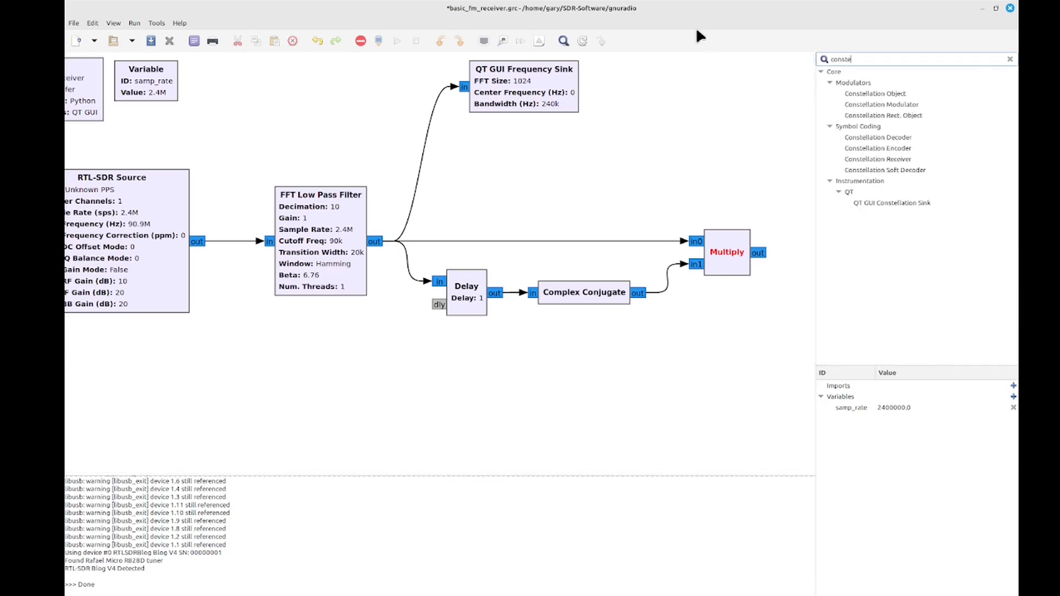
left_click_drag(890, 205, 719, 240)
left_click(640, 252)
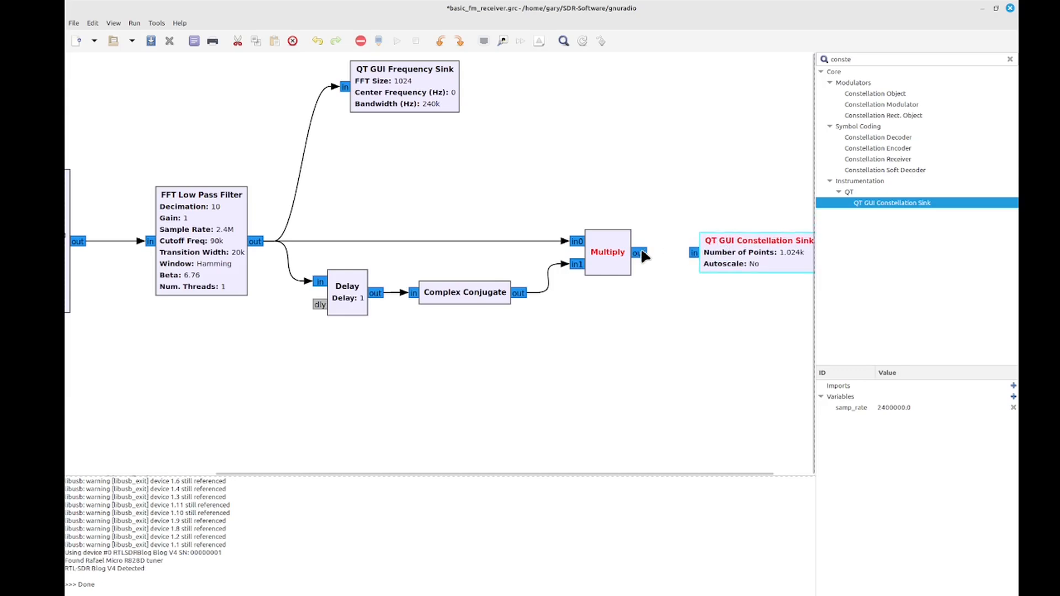
left_click(694, 253)
double_click(753, 258)
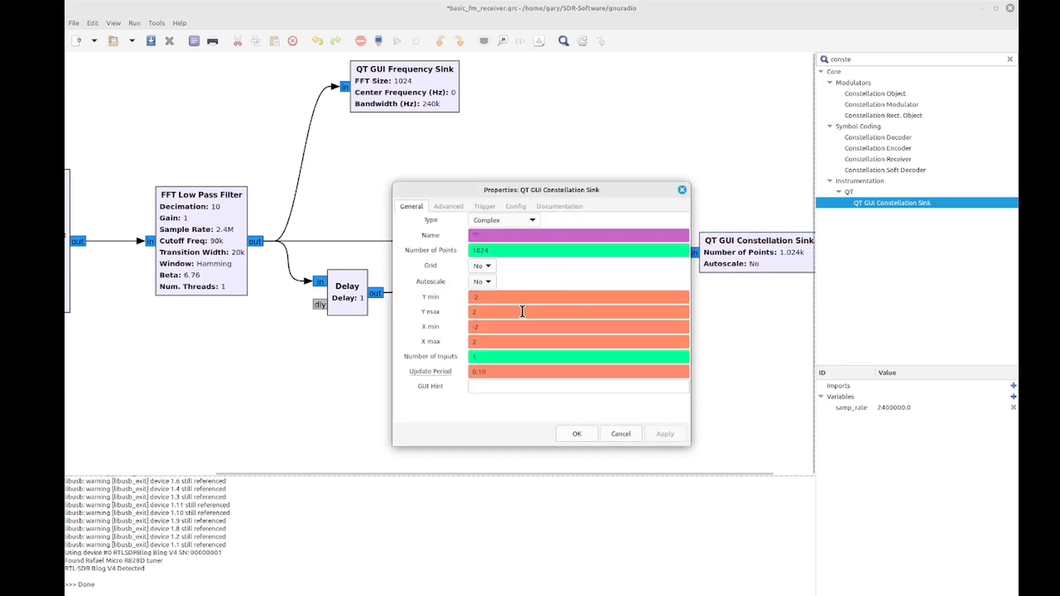
Turn on the grid in the QT GUI Constellation Sink's properties.
left_click(484, 265)
left_click(481, 251)
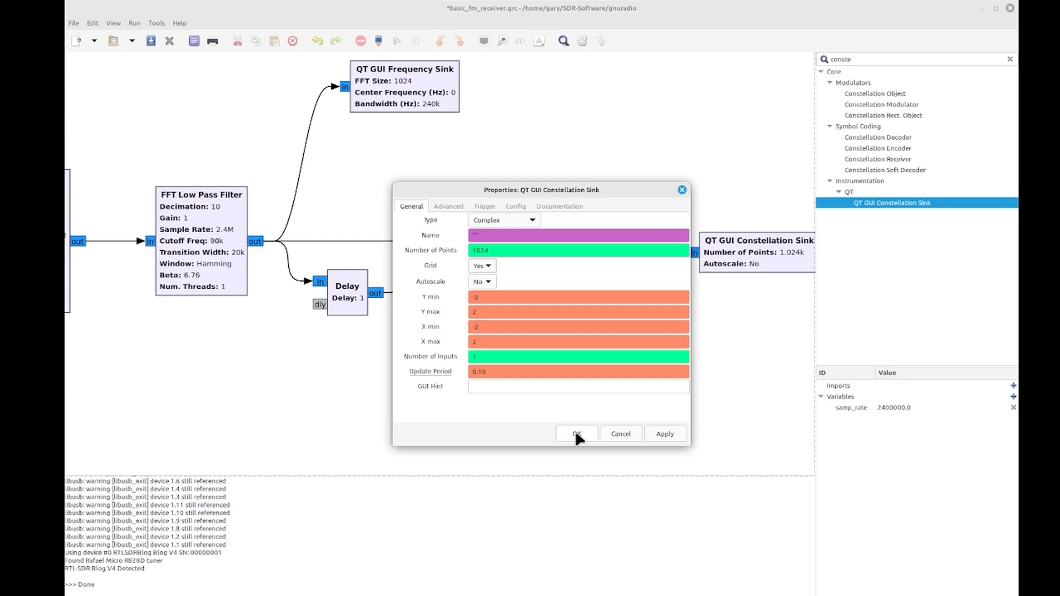
left_click(575, 430)
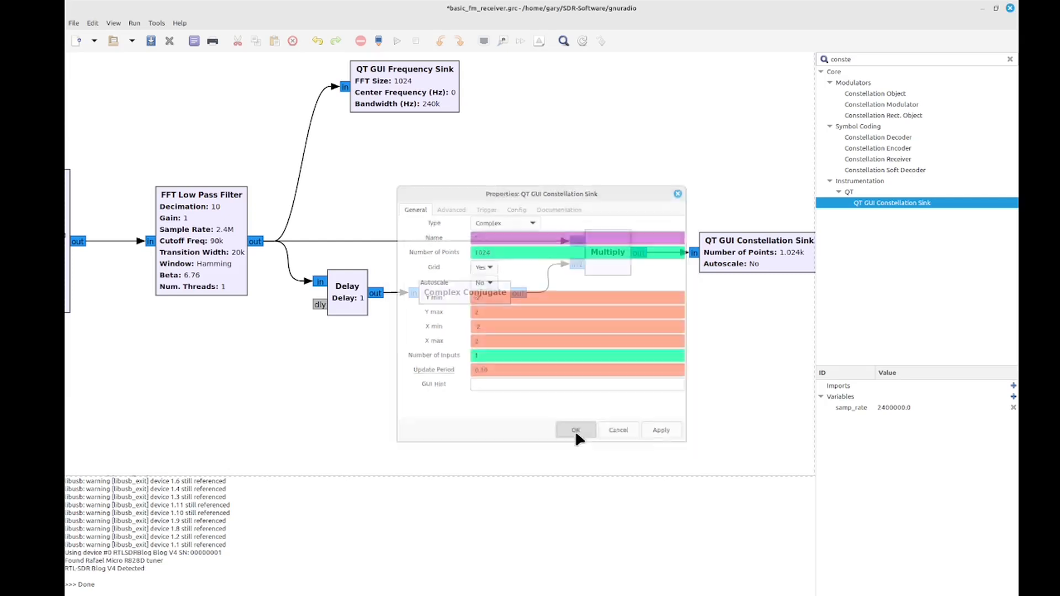
Run the flow graph, zoom in on the constellation plot to examine the Multiply output's samples, and close the receiver window.
left_click(395, 41)
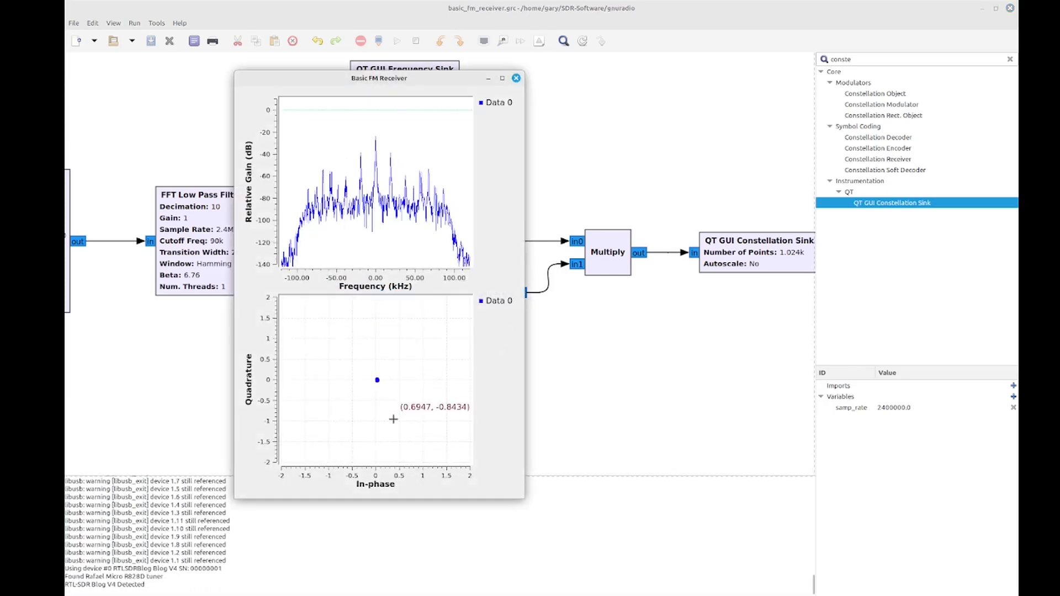
scroll(379, 397, "down", 20)
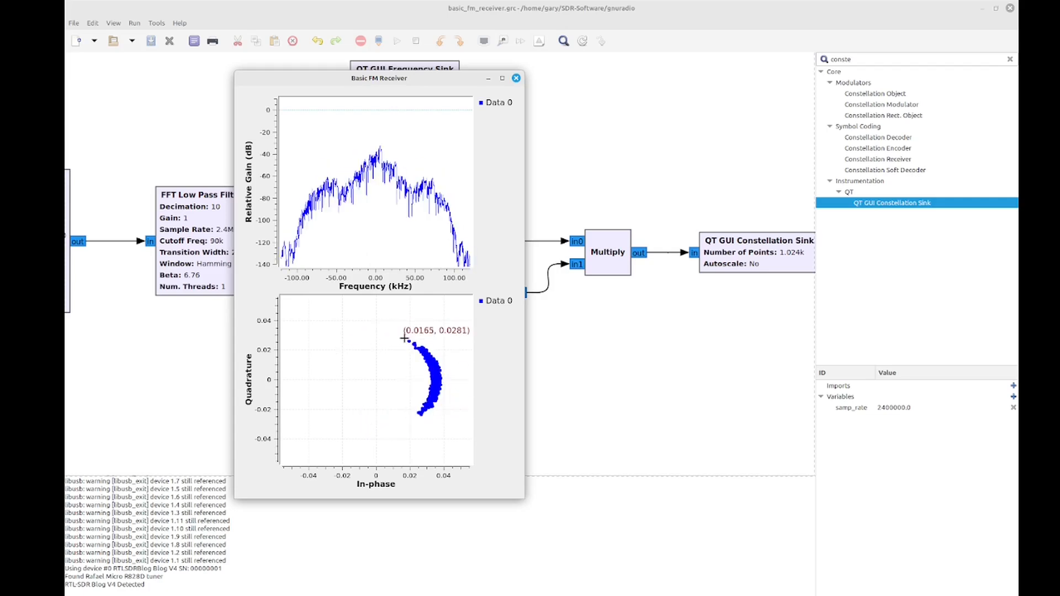
right_click(381, 335)
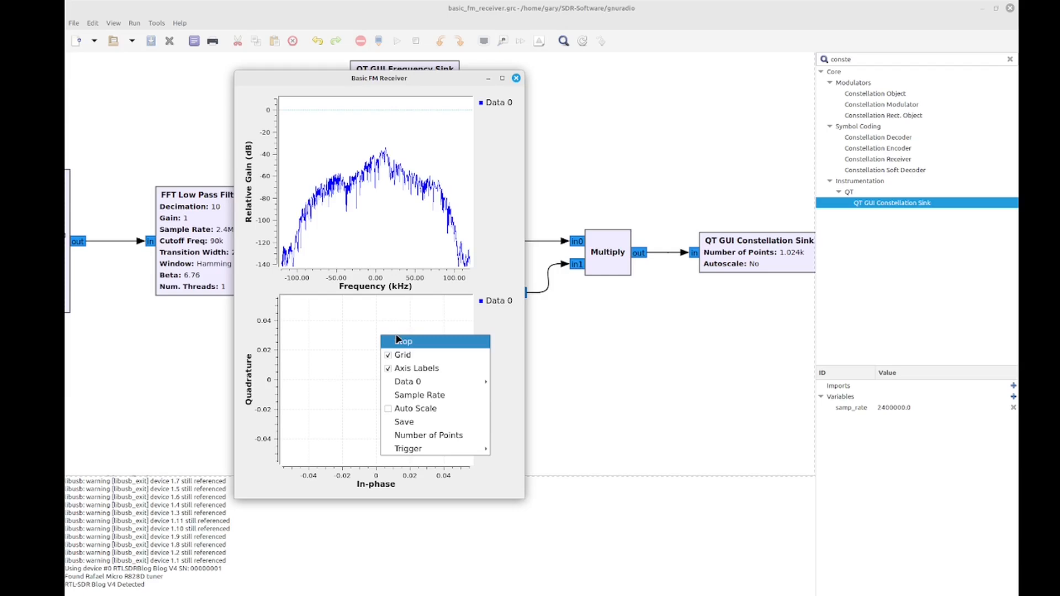
key("Escape")
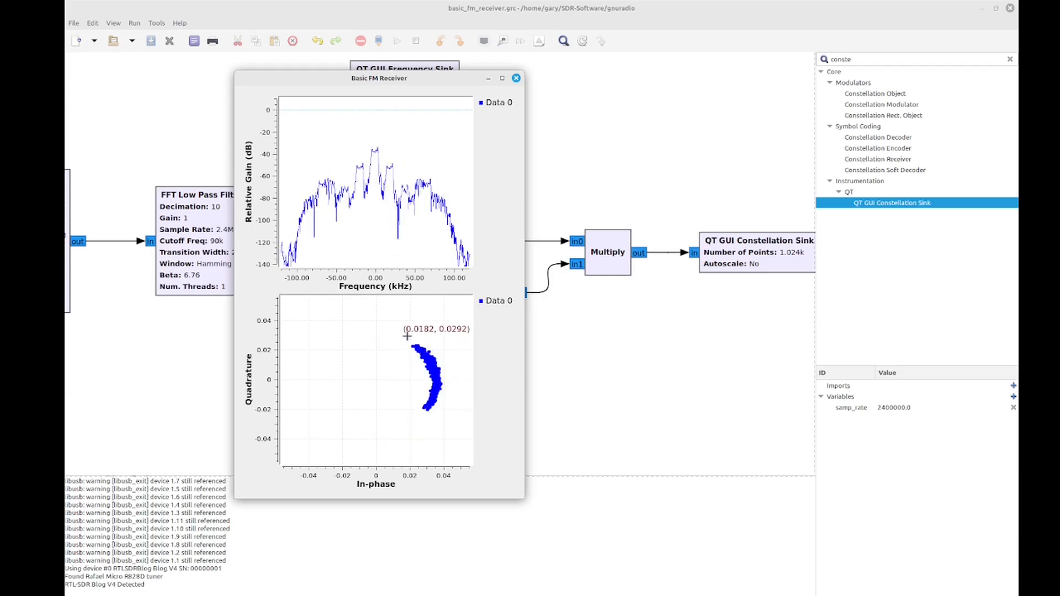
left_click_drag(406, 335, 447, 397)
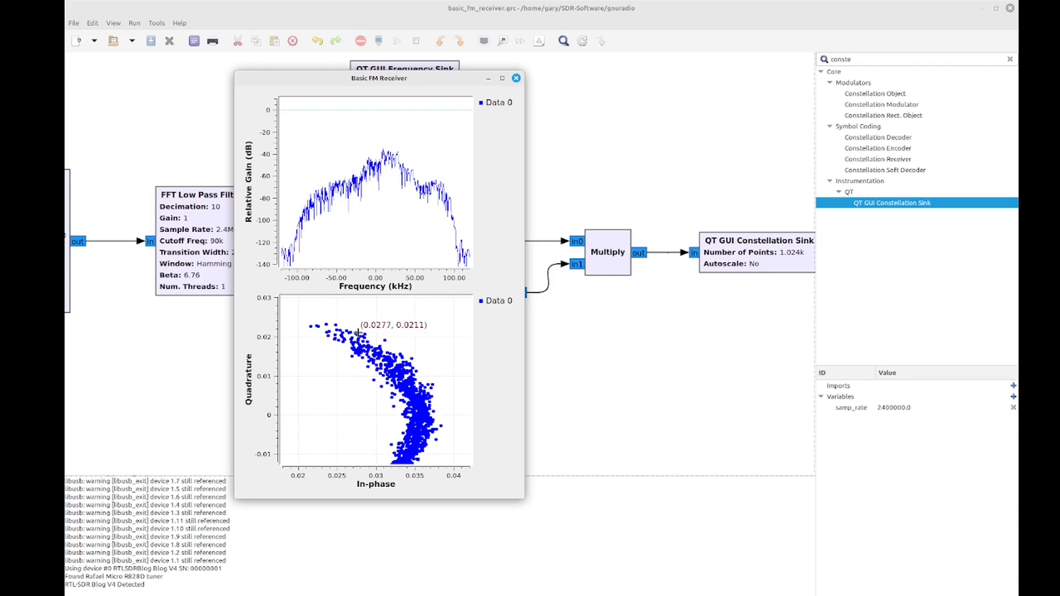
right_click(409, 366)
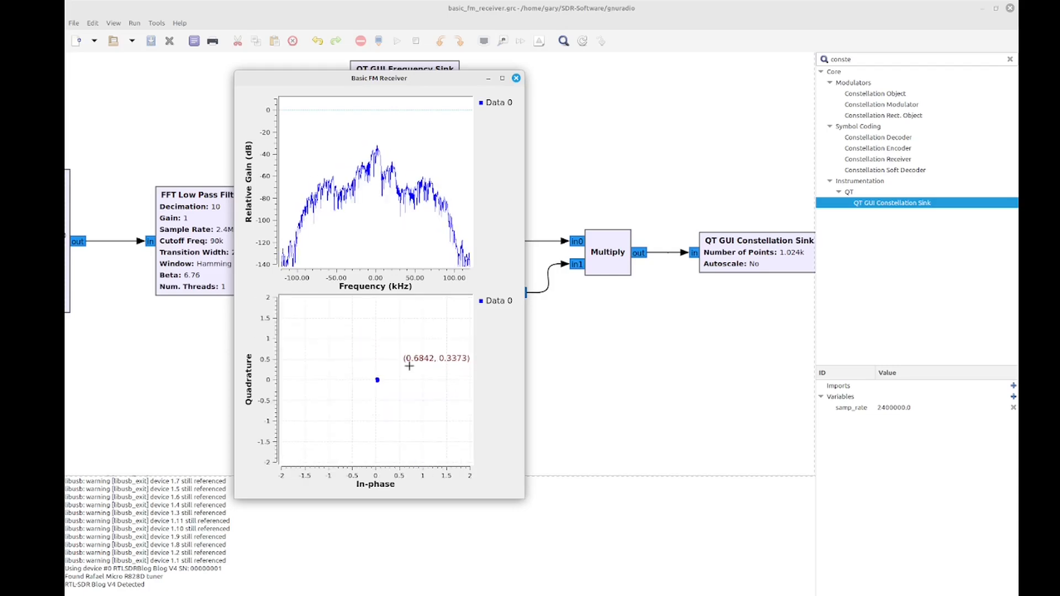
left_click(515, 77)
Move the QT GUI Constellation Sink up, clear of the row at the Multiply block's output.
left_click_drag(556, 474, 595, 474)
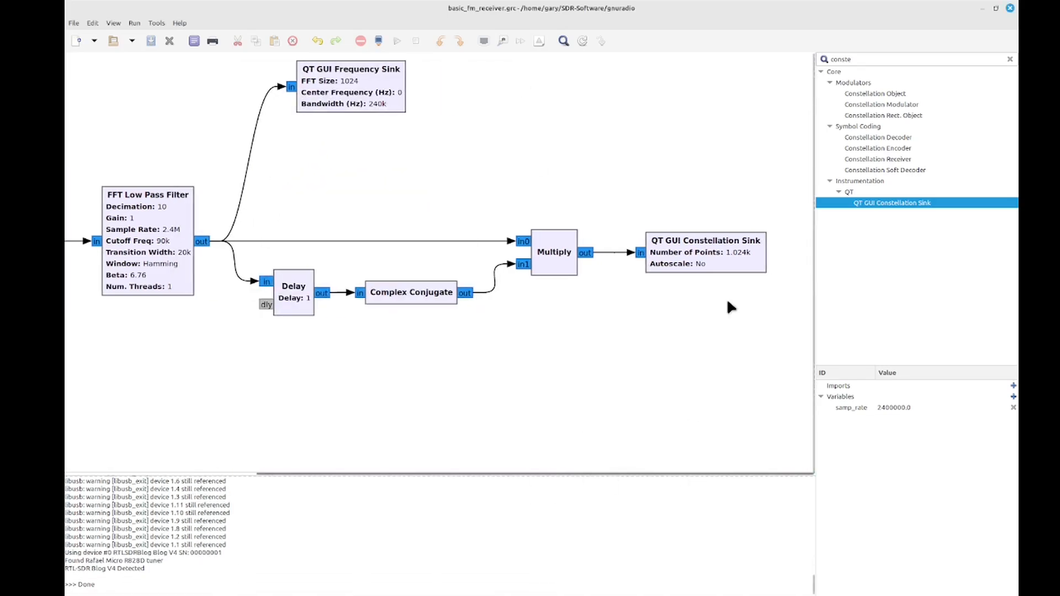
left_click(703, 260)
left_click_drag(702, 253, 725, 101)
Add a Complex to Arg block and connect the Multiply block's output to its input.
double_click(860, 59)
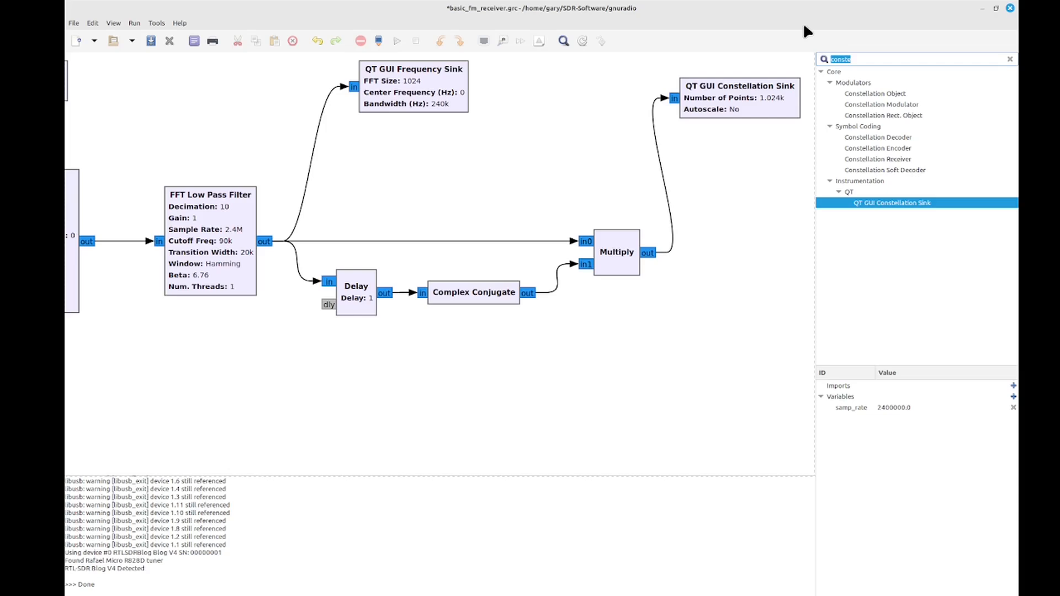
type("complex")
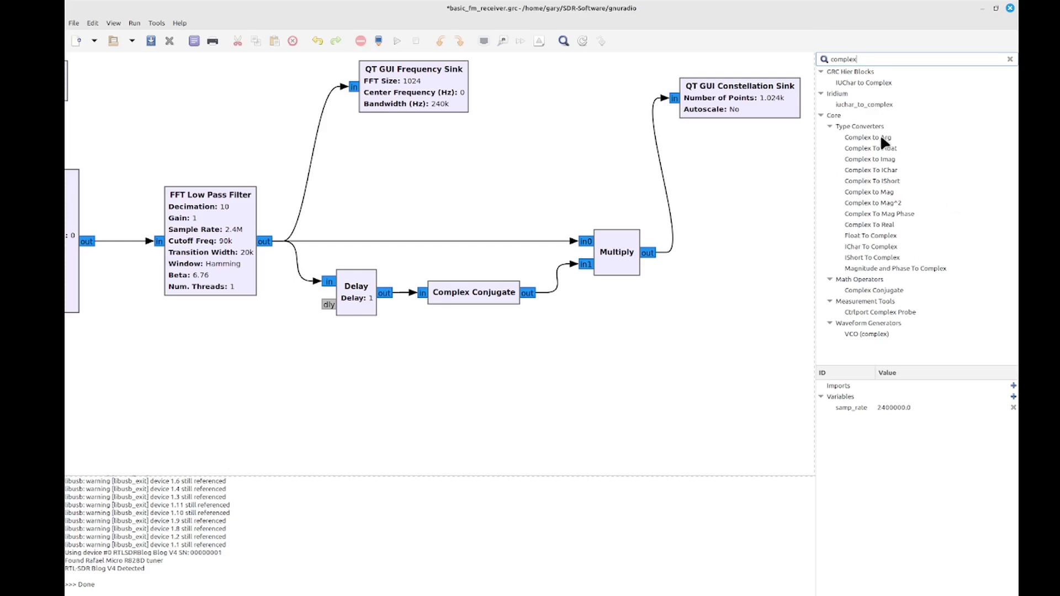
left_click_drag(881, 139, 744, 250)
left_click(645, 253)
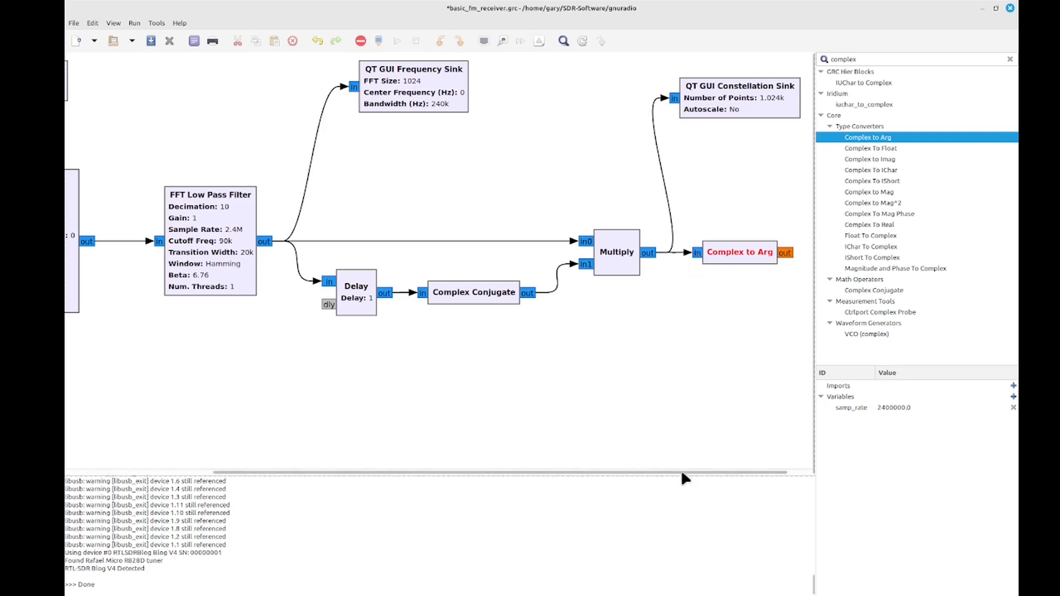
Add a Multiply Const block after Complex to Arg and connect Complex to Arg's output to its input.
left_click_drag(680, 470, 777, 475)
key("ctrl+f")
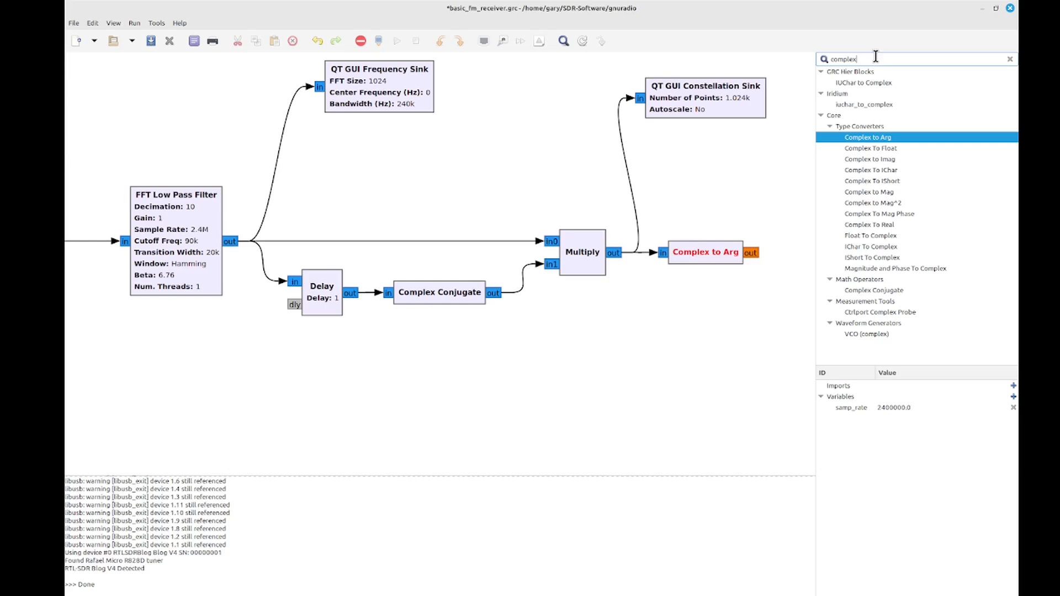
type("mult")
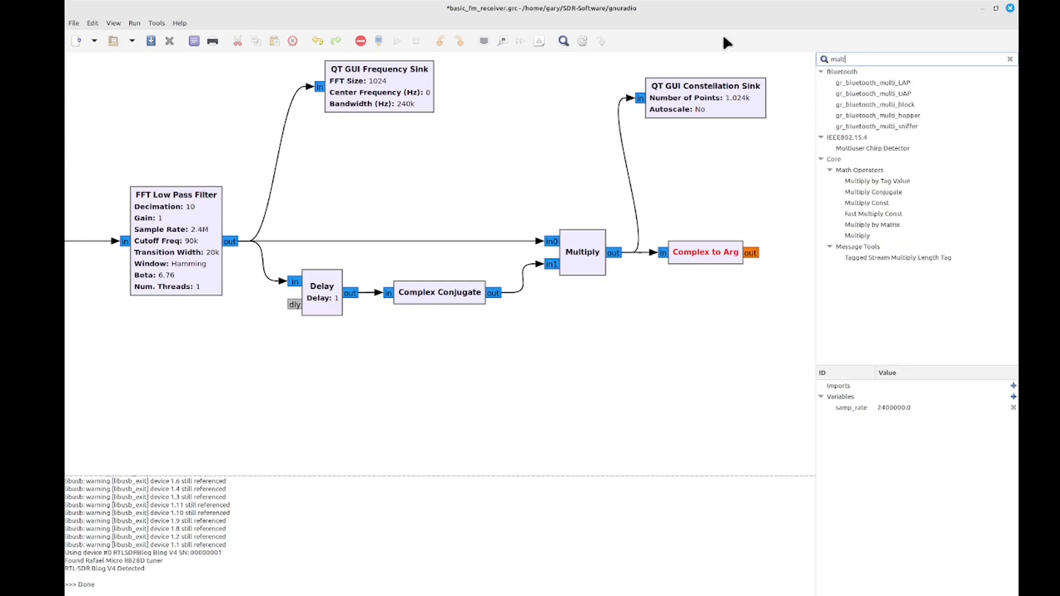
left_click_drag(873, 202, 714, 263)
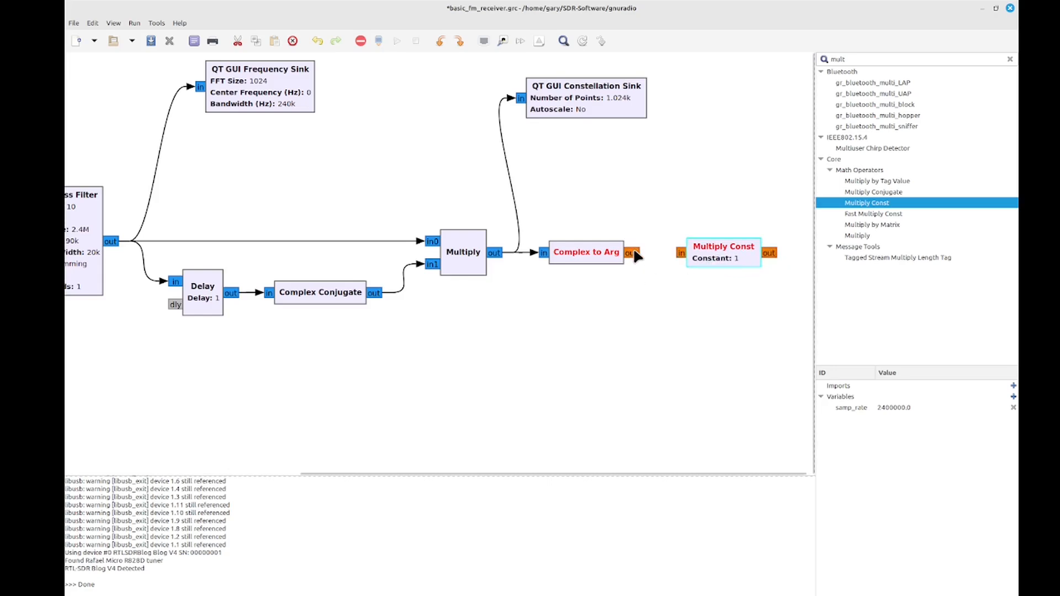
left_click(672, 256)
left_click(680, 253)
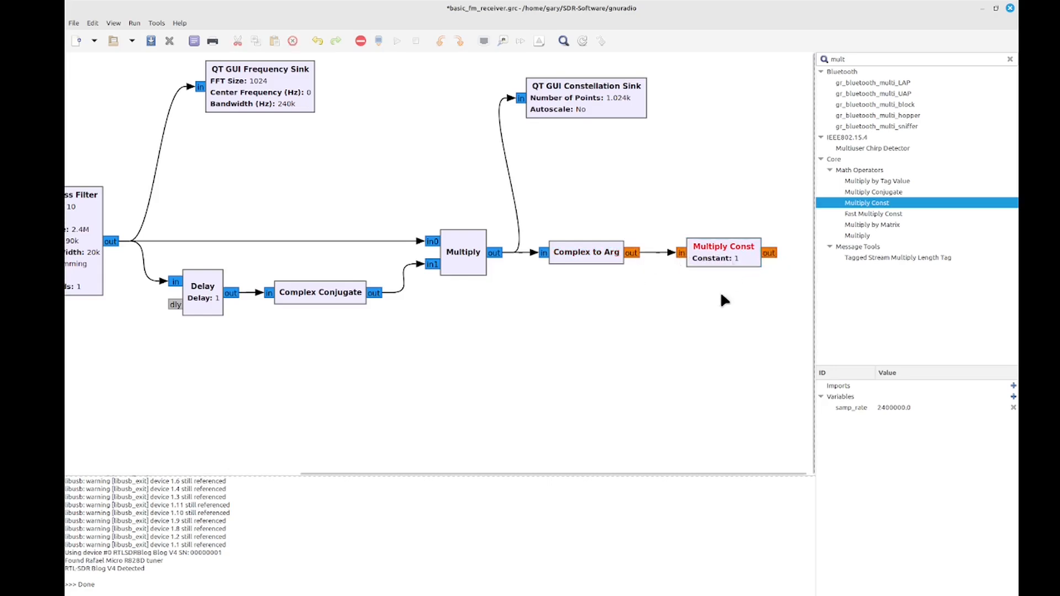
double_click(725, 253)
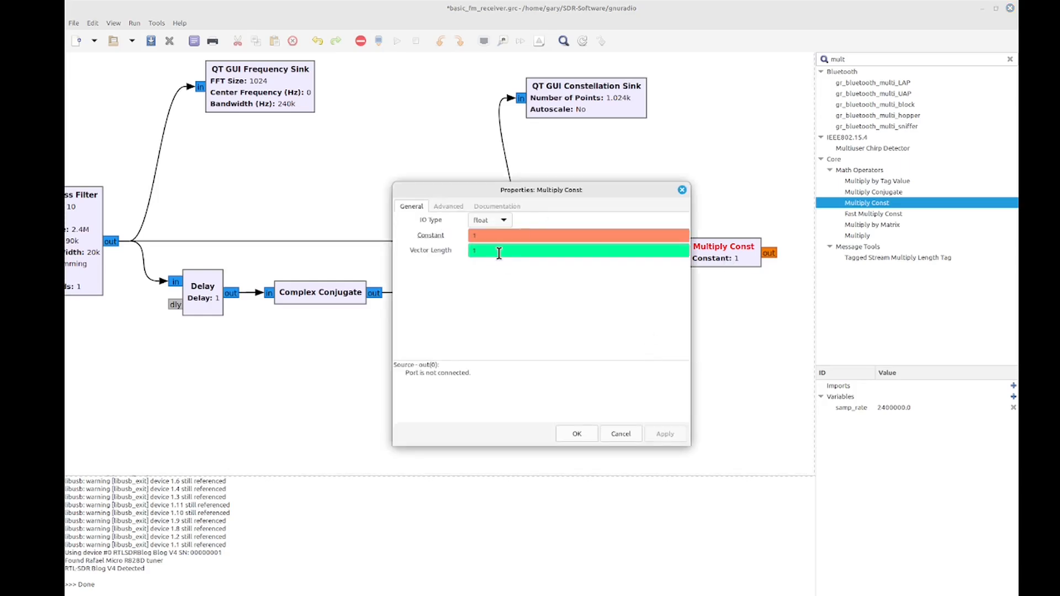
double_click(489, 237)
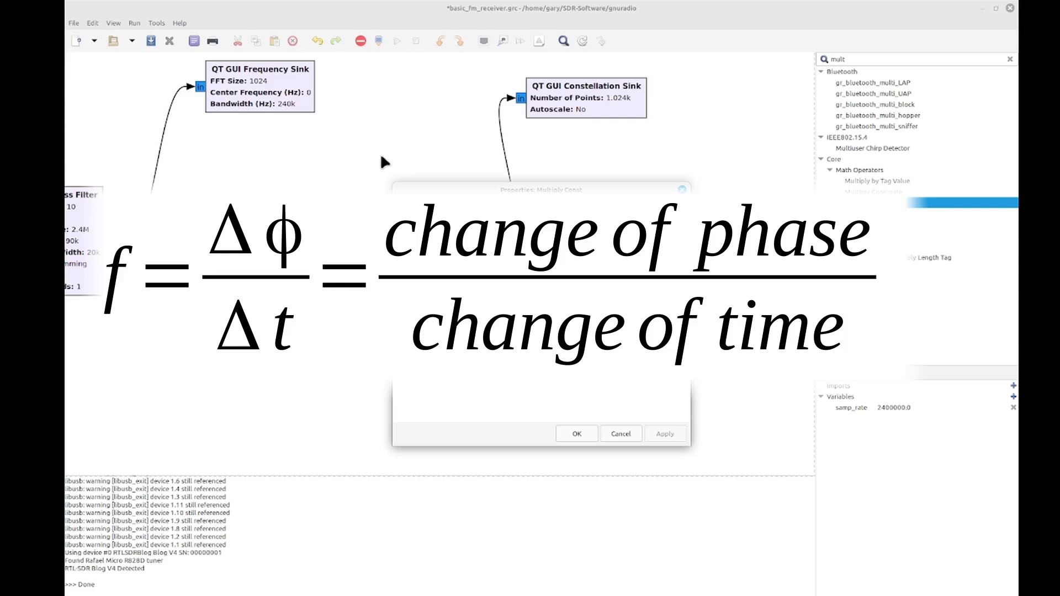
left_click(576, 434)
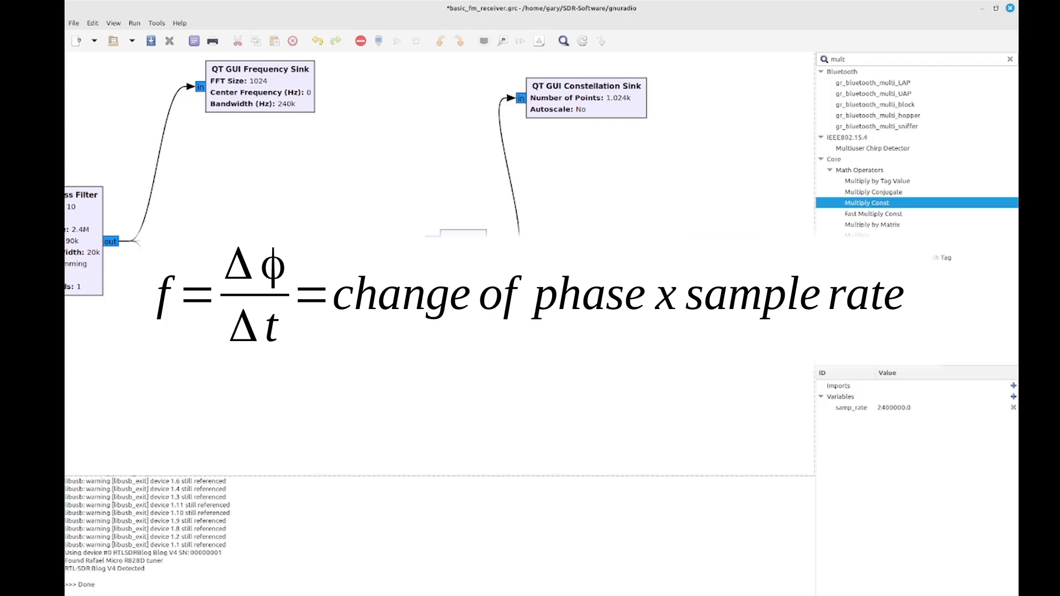
Set the Multiply Const block's constant to (samp_rate/10) divided by 6.28.
double_click(724, 252)
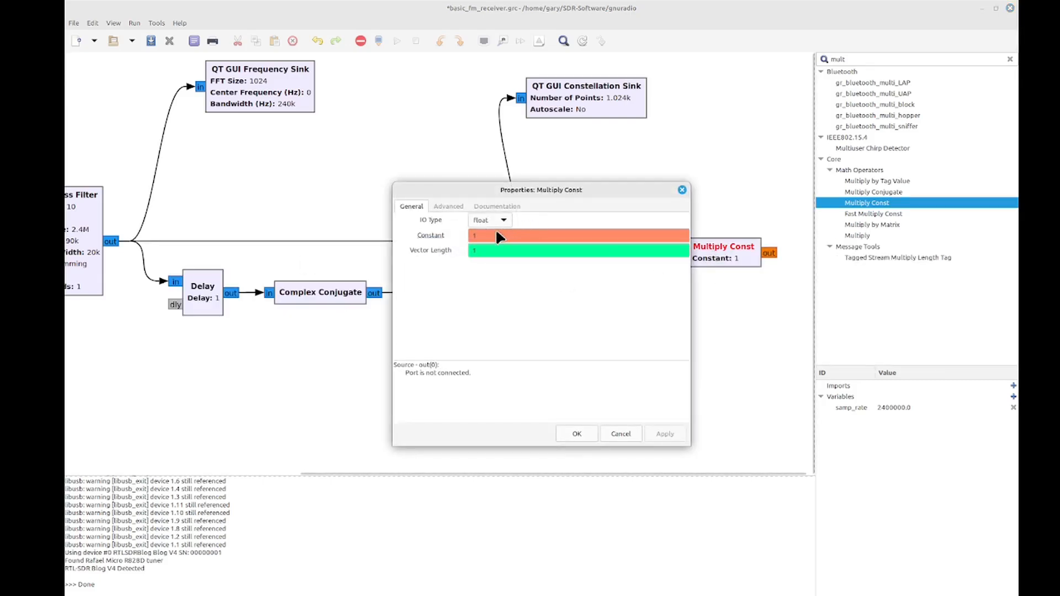
left_click_drag(494, 235, 426, 223)
type("samp")
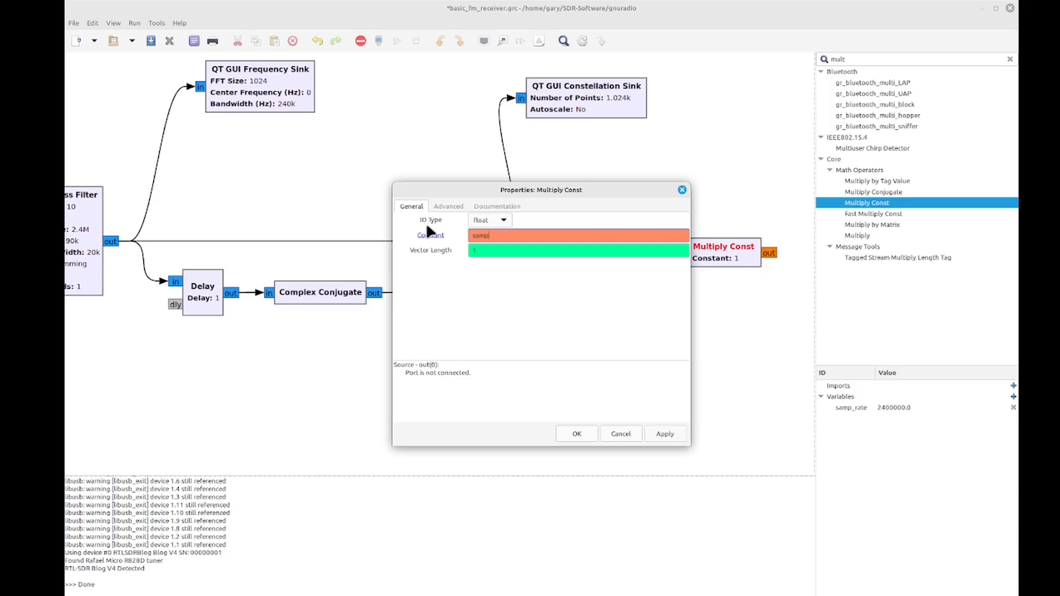
type("_rate/")
type("10")
type("(")
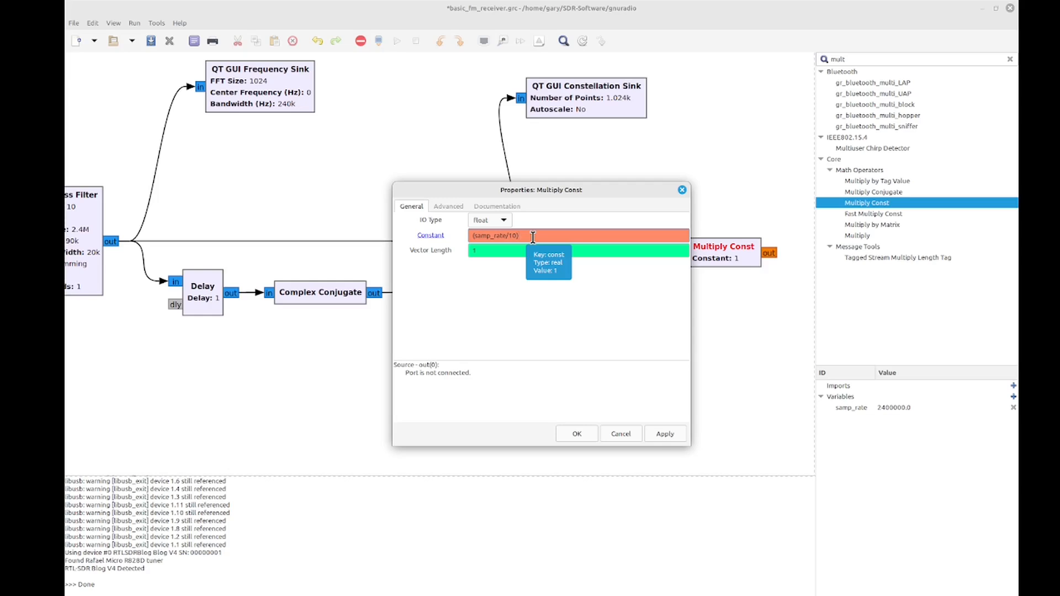
type("/(6.28")
left_click(577, 433)
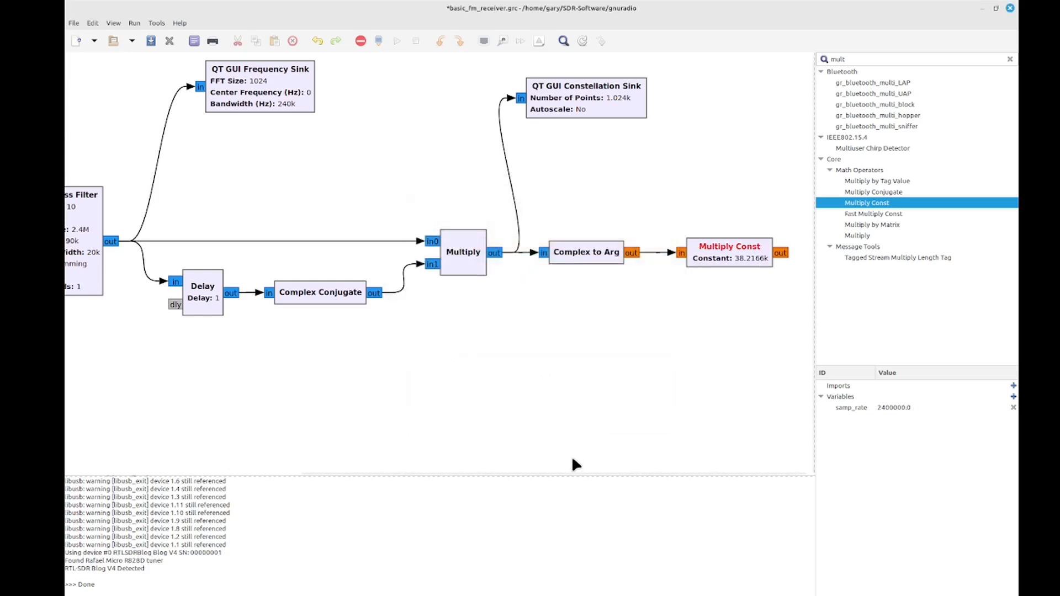
Add a QT GUI Time Sink and connect the Multiply Const's output to its input.
left_click_drag(558, 473, 684, 478)
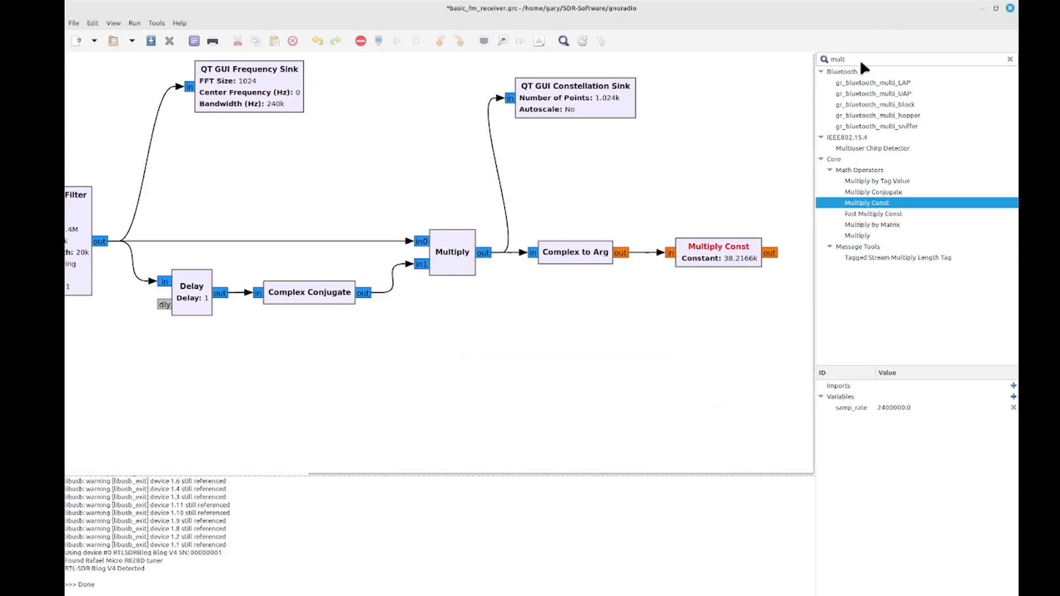
left_click_drag(856, 59, 791, 44)
type("time")
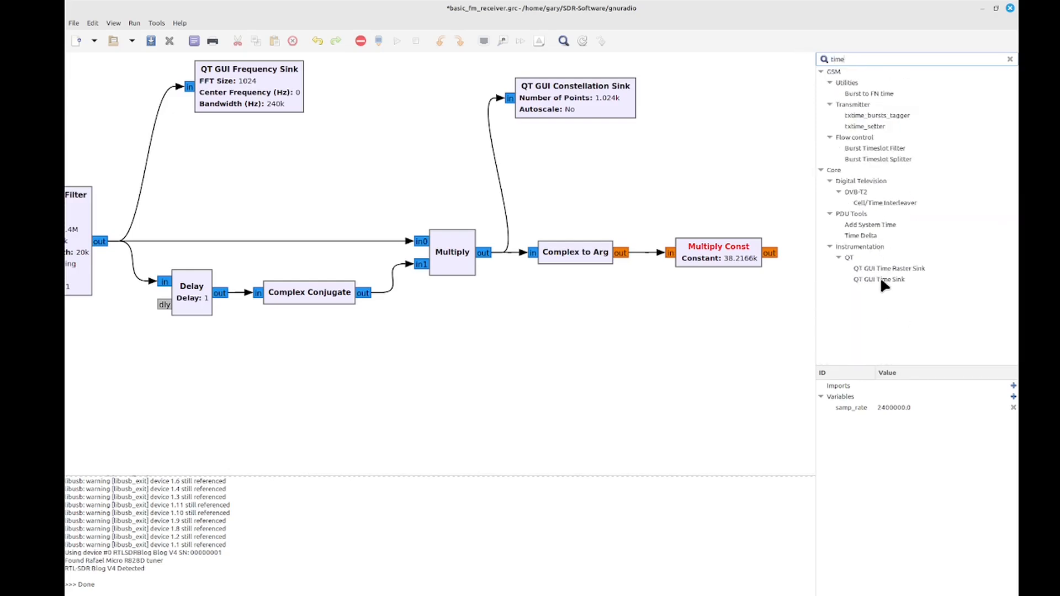
left_click_drag(880, 278, 727, 239)
key("Down")
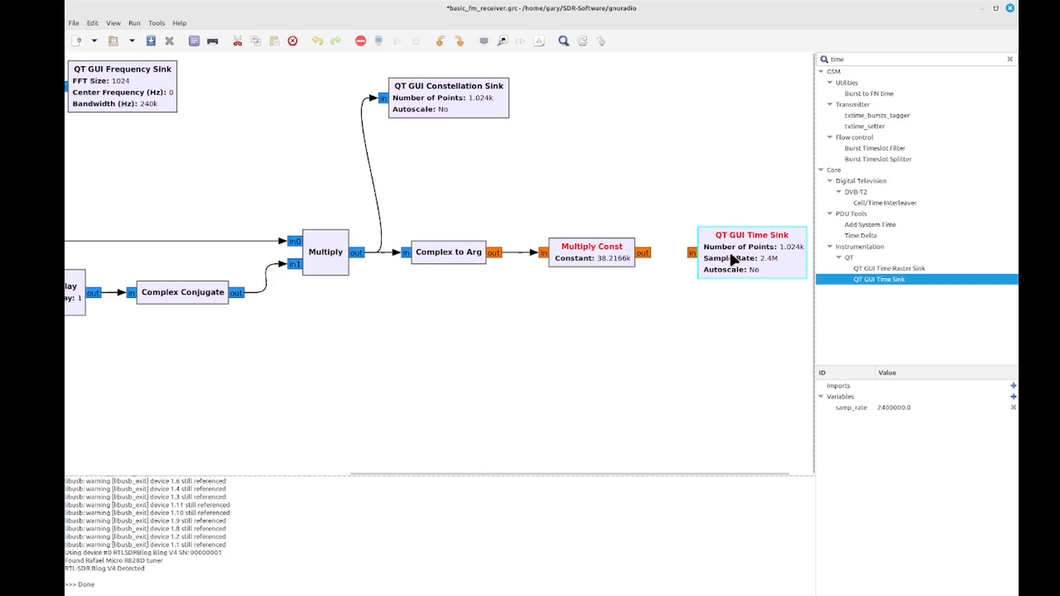
left_click(642, 253)
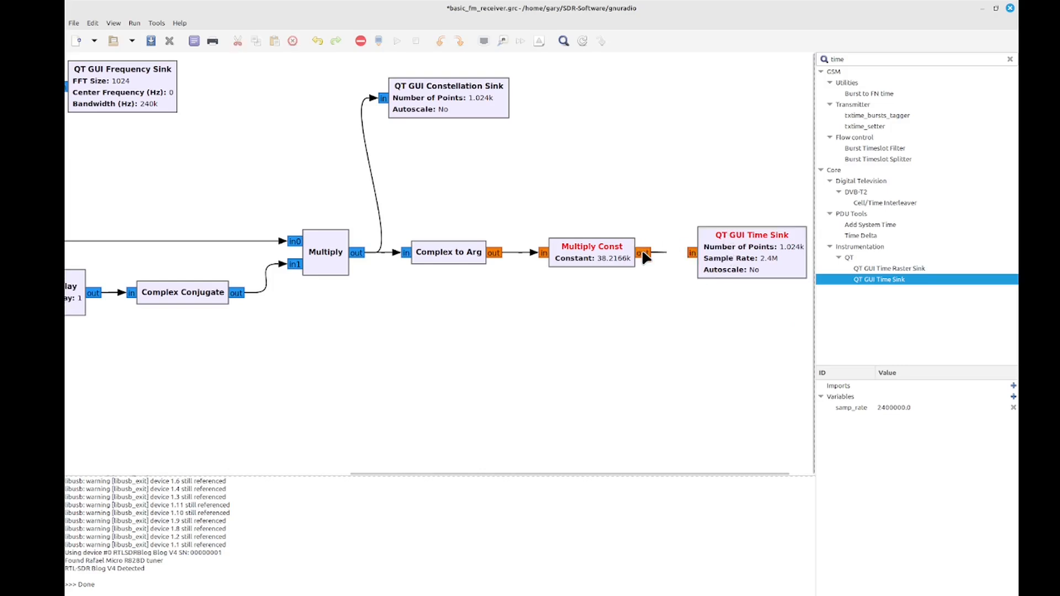
left_click(692, 253)
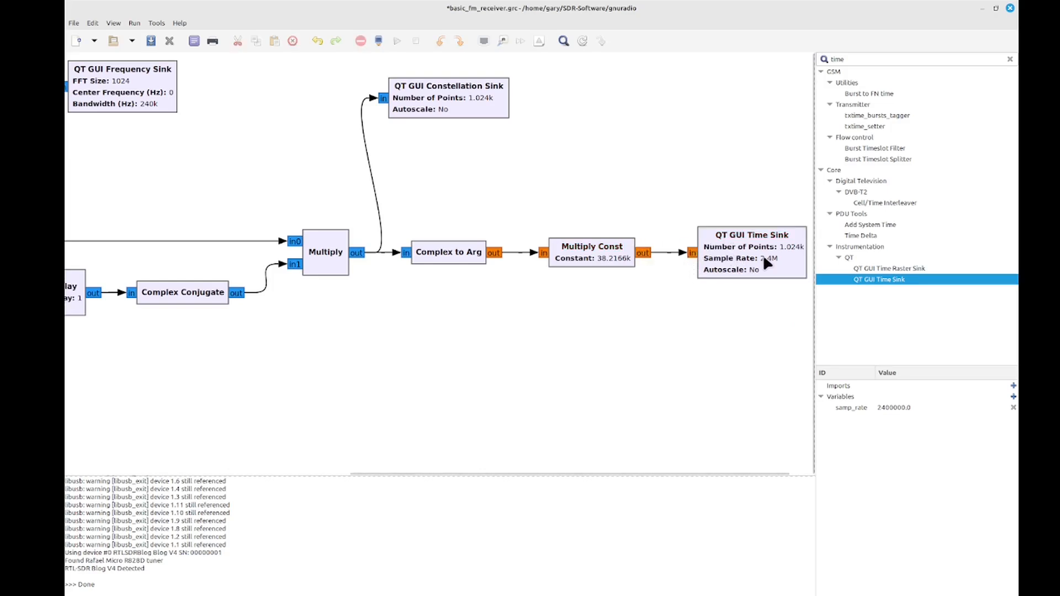
Run the flow graph, widen the receiver window, freeze the time plot to examine the demodulated signal, and close the window.
left_click(399, 41)
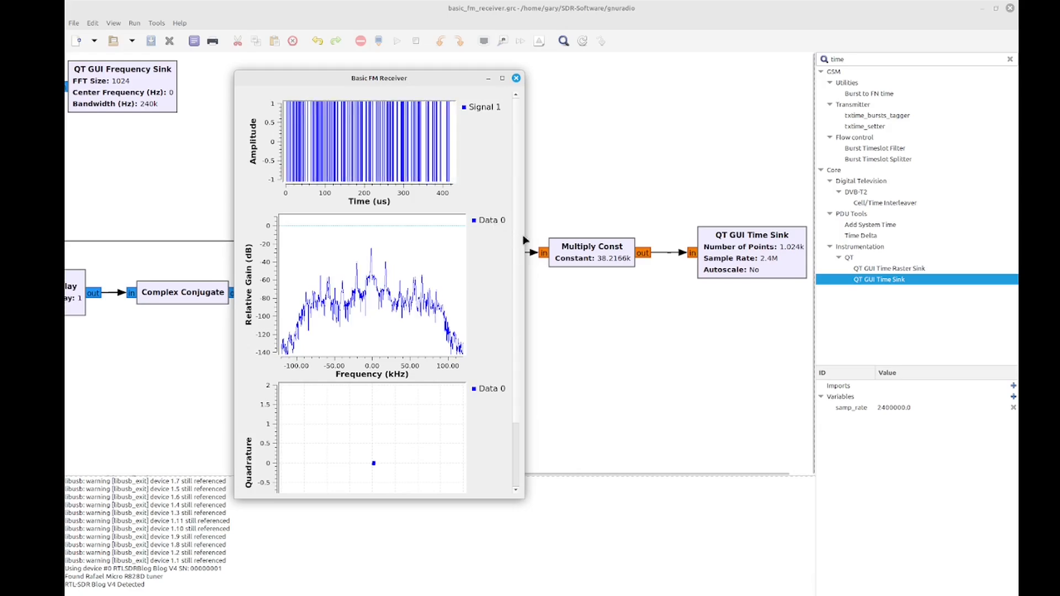
left_click_drag(525, 240, 773, 240)
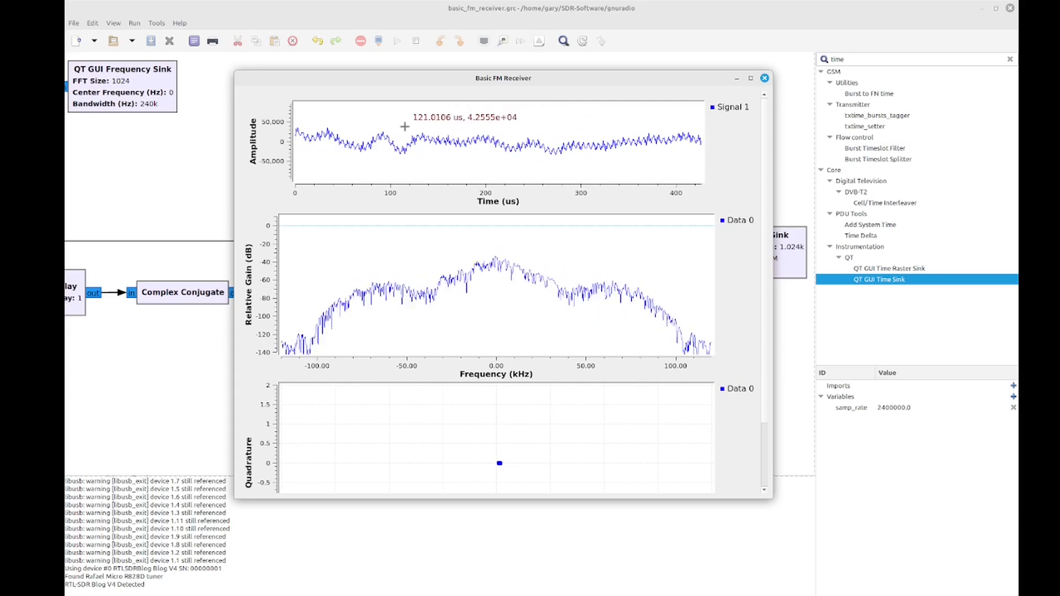
right_click(532, 124)
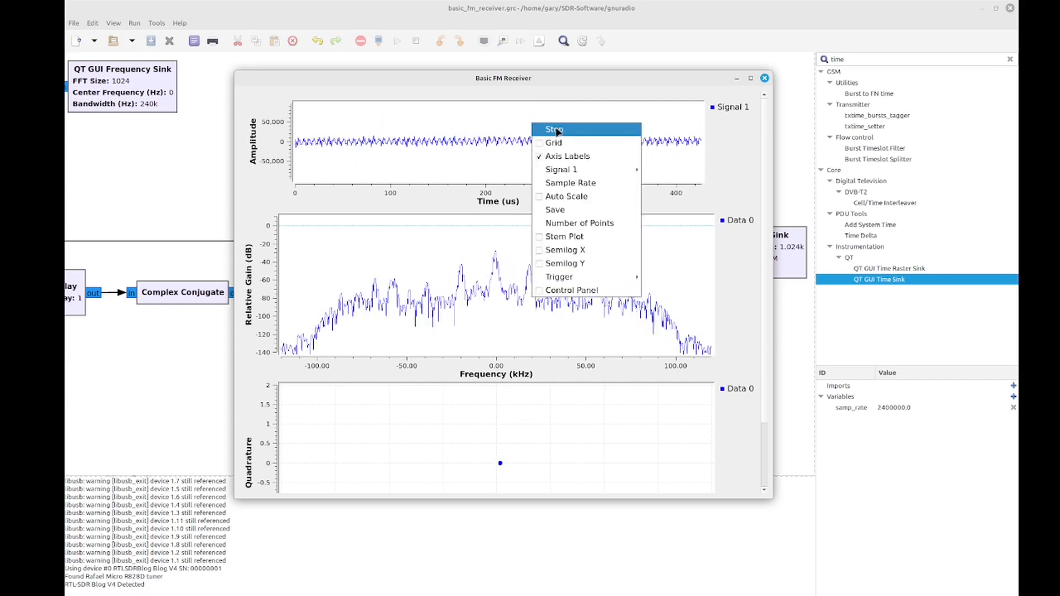
left_click(541, 129)
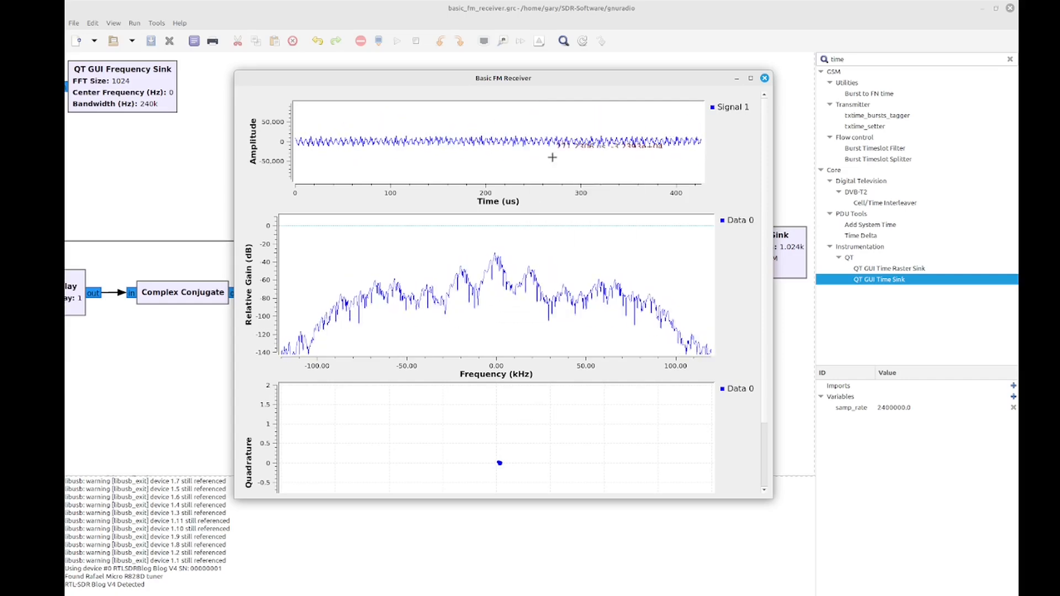
right_click(527, 133)
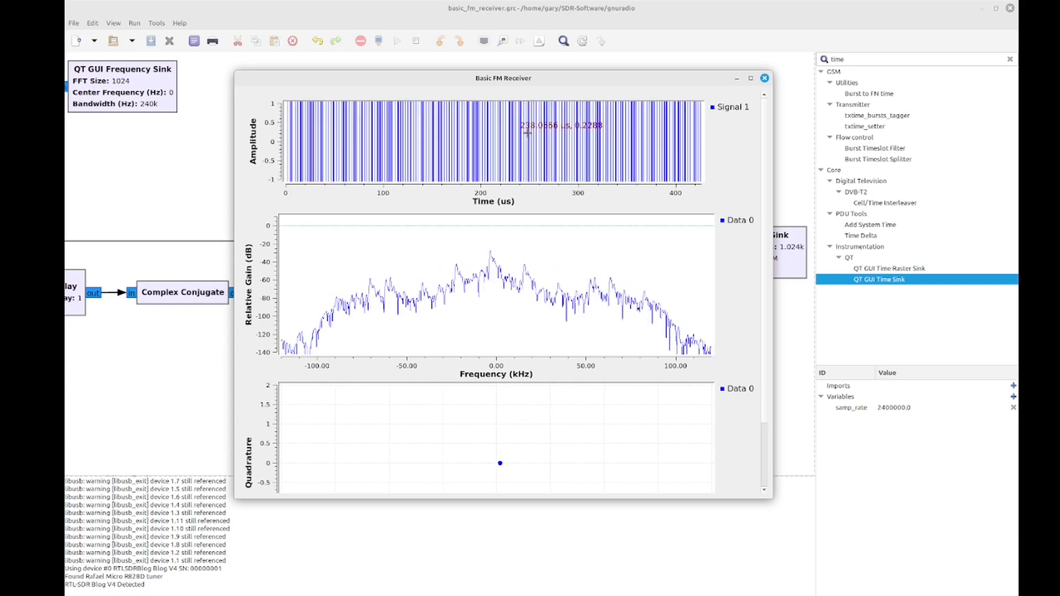
left_click(764, 78)
Move the QT GUI Time Sink up, clear of the row at the Multiply Const's output, and select the Multiply Const block.
left_click_drag(748, 259, 760, 150)
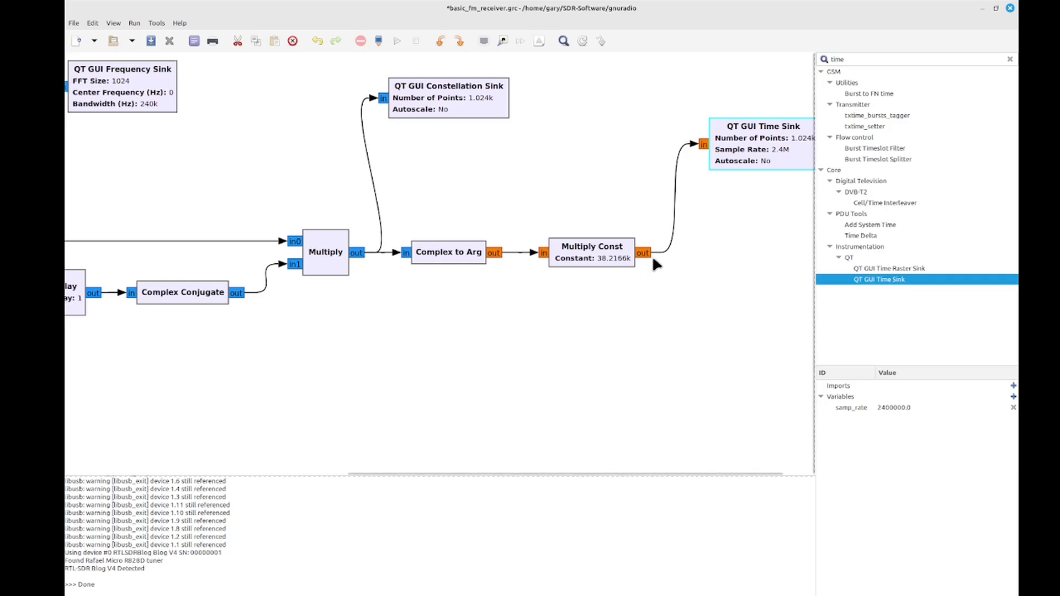
left_click(610, 258)
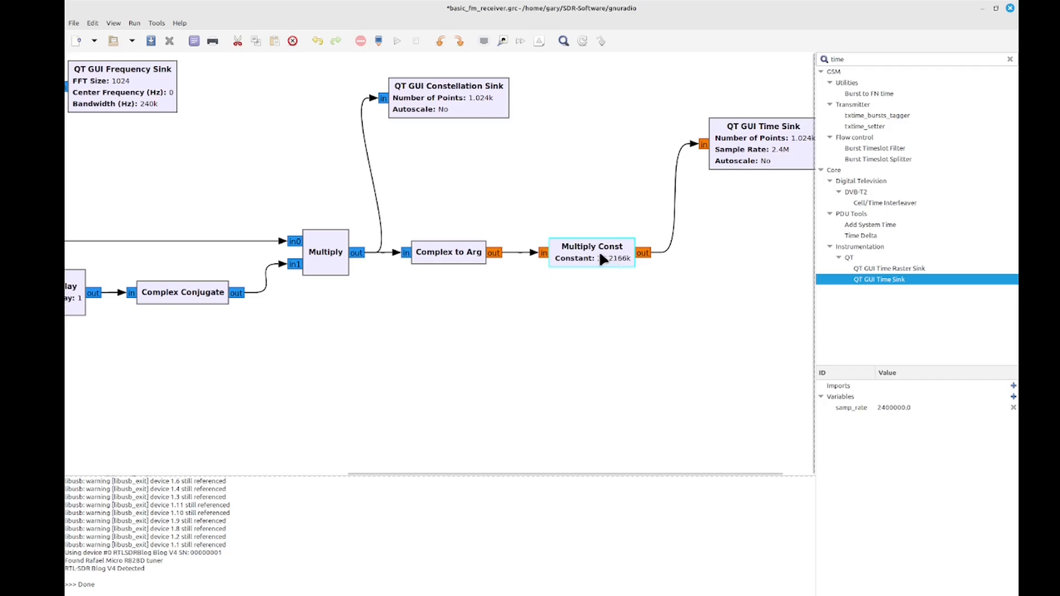
Set the Multiply Const's constant to (samp_rate/10)/(6.28*85e3) and run the flow graph to check the scaled demodulated signal.
double_click(601, 255)
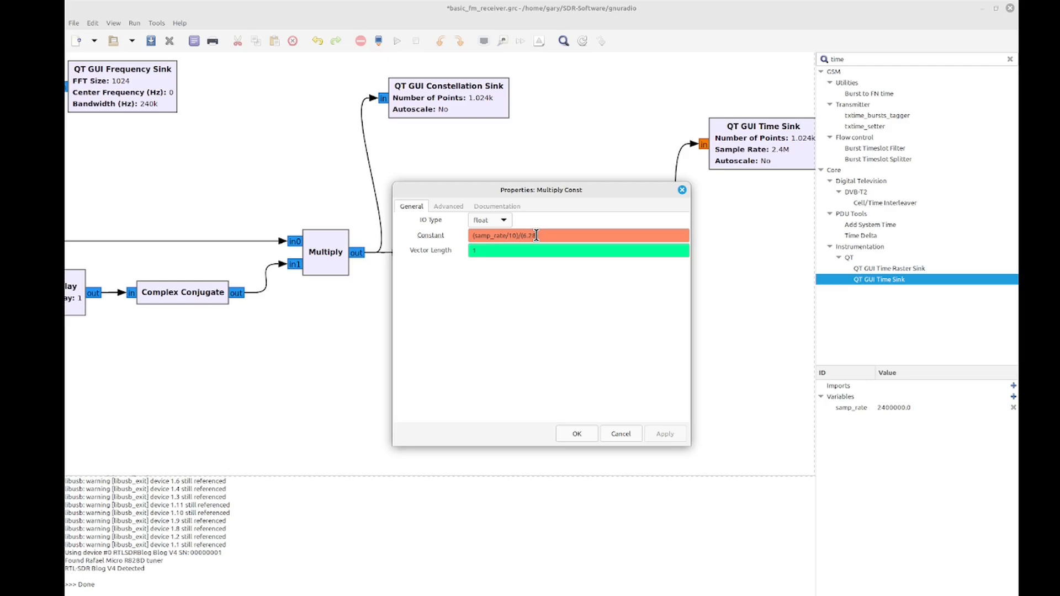
type(")")
type("*")
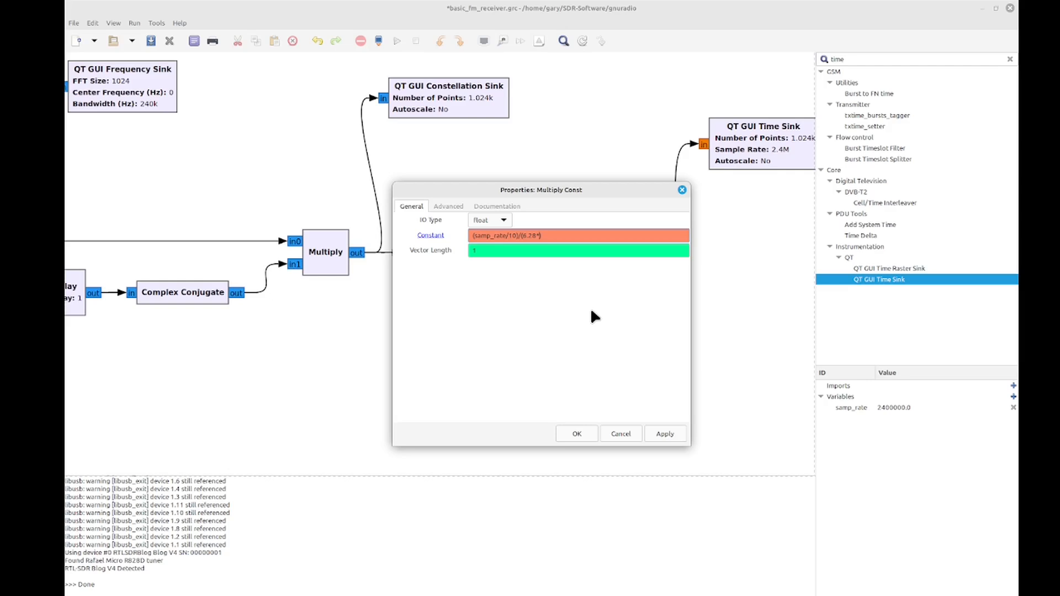
type("85e3")
left_click(576, 435)
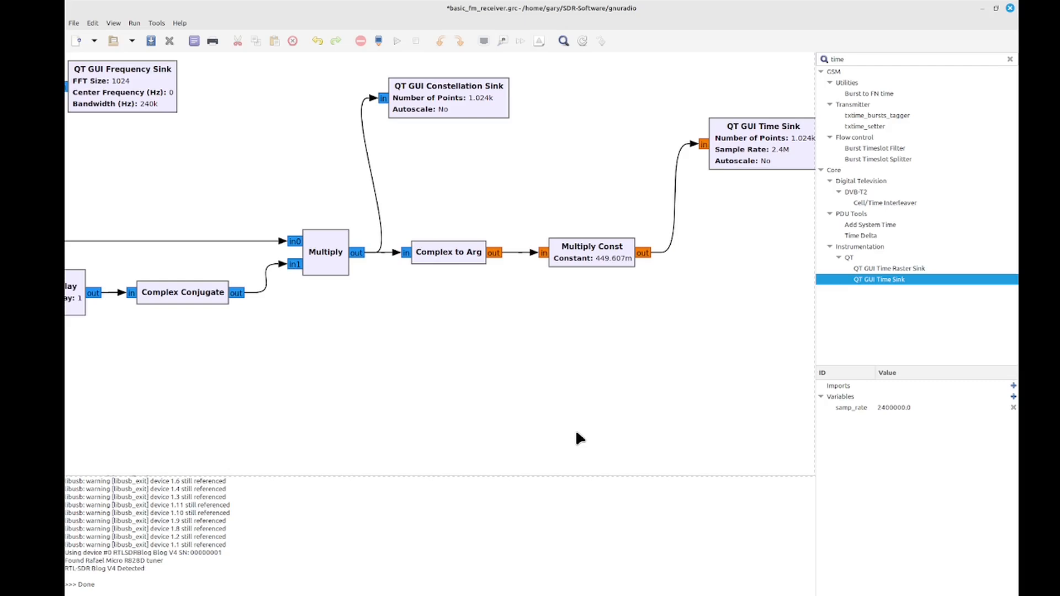
left_click(396, 41)
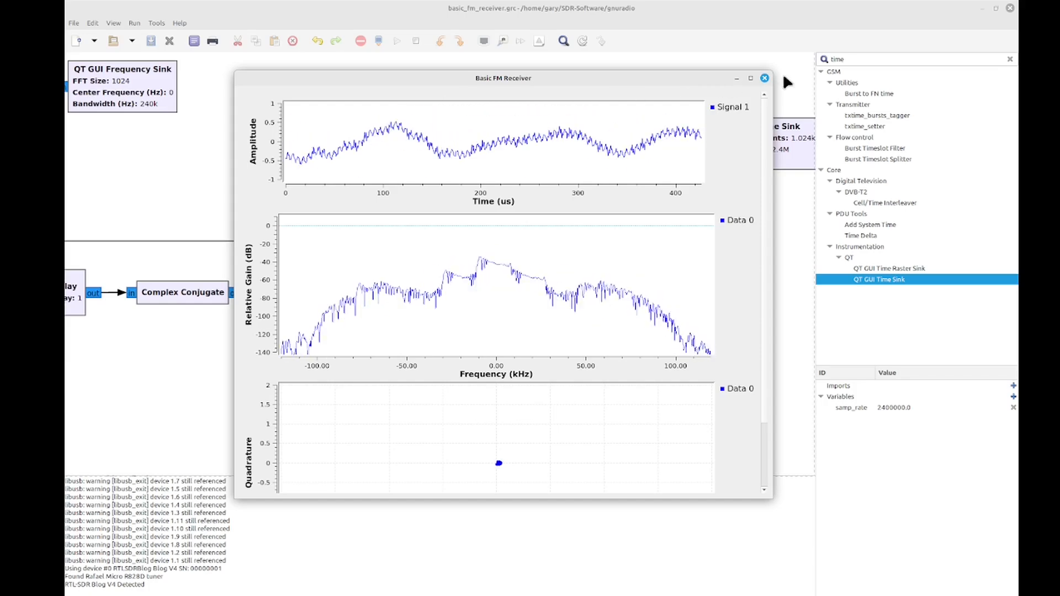
left_click(764, 78)
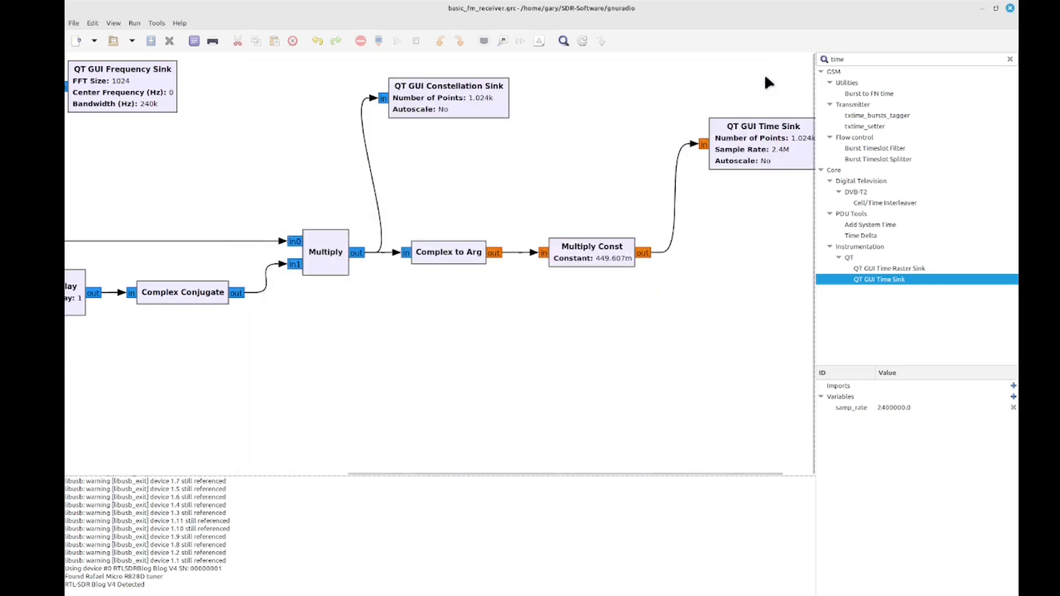
left_click_drag(659, 474, 593, 469)
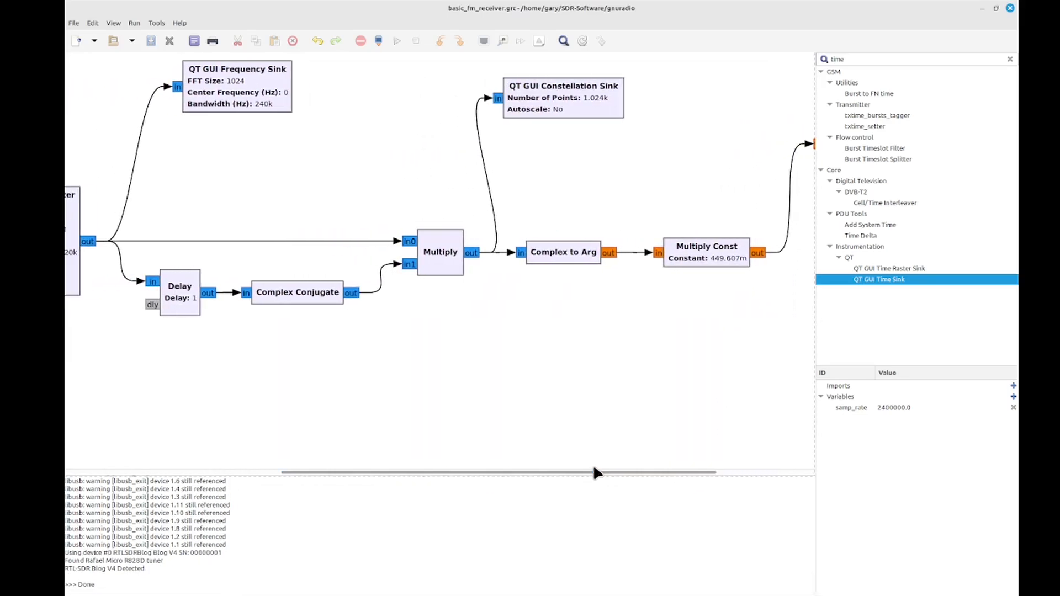
left_click_drag(144, 161, 764, 344)
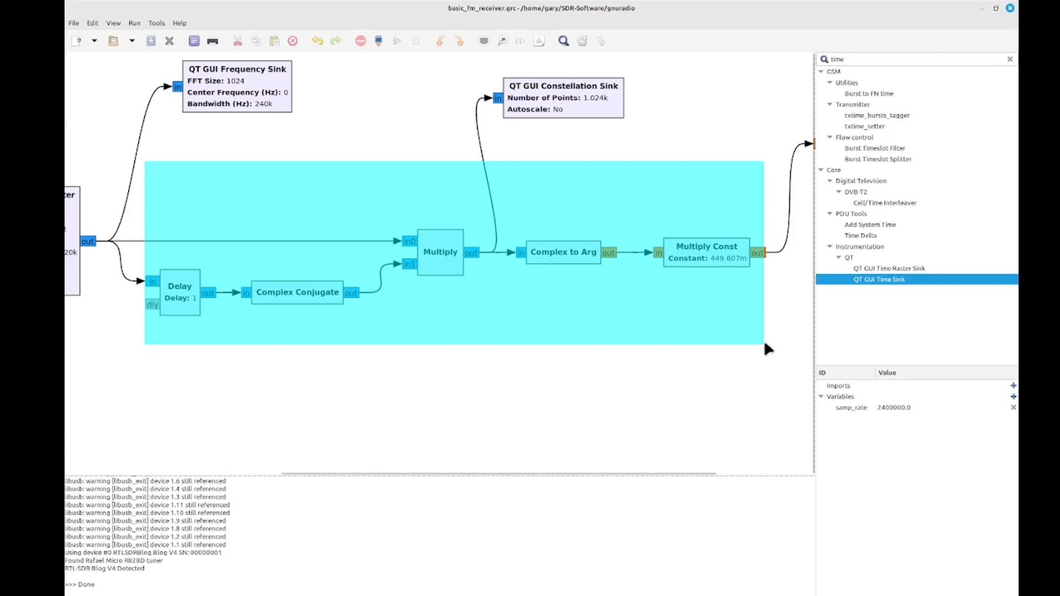
left_click_drag(764, 344, 764, 345)
left_click(533, 333)
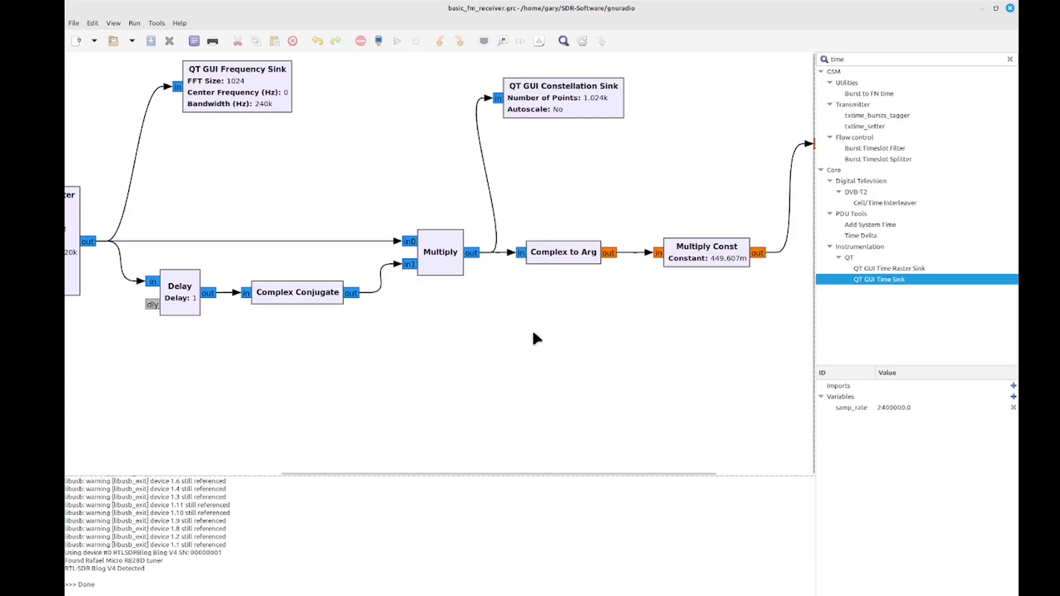
Add a Quadrature Demod block below the row of delay, conjugate and multiply blocks.
left_click(858, 59)
type("quadra")
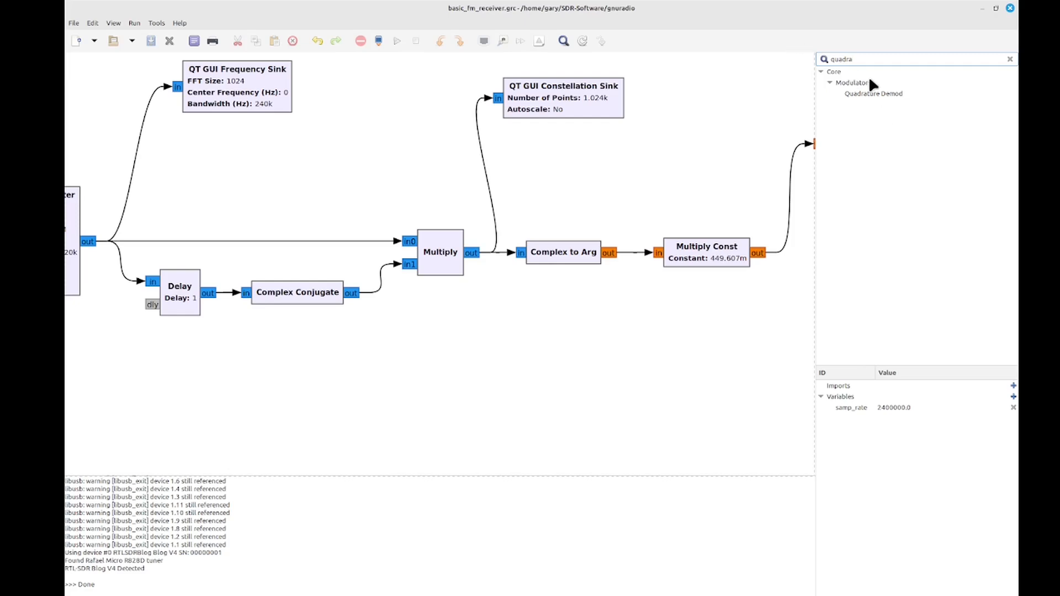
left_click_drag(869, 93, 426, 349)
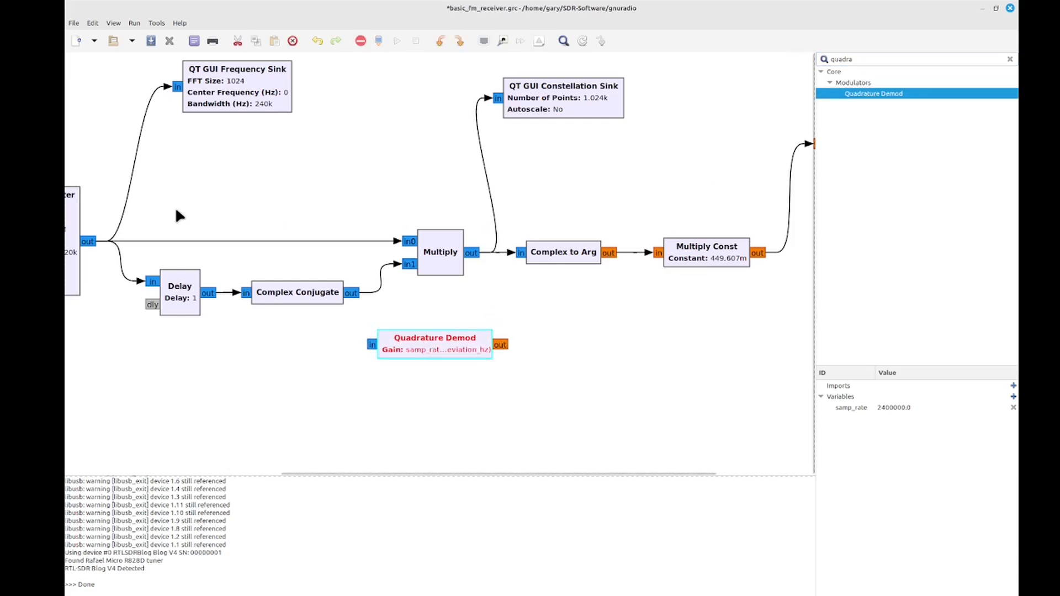
Delete the QT GUI Constellation Sink and the QT GUI Frequency Sink together with their connections.
left_click_drag(161, 199, 739, 303)
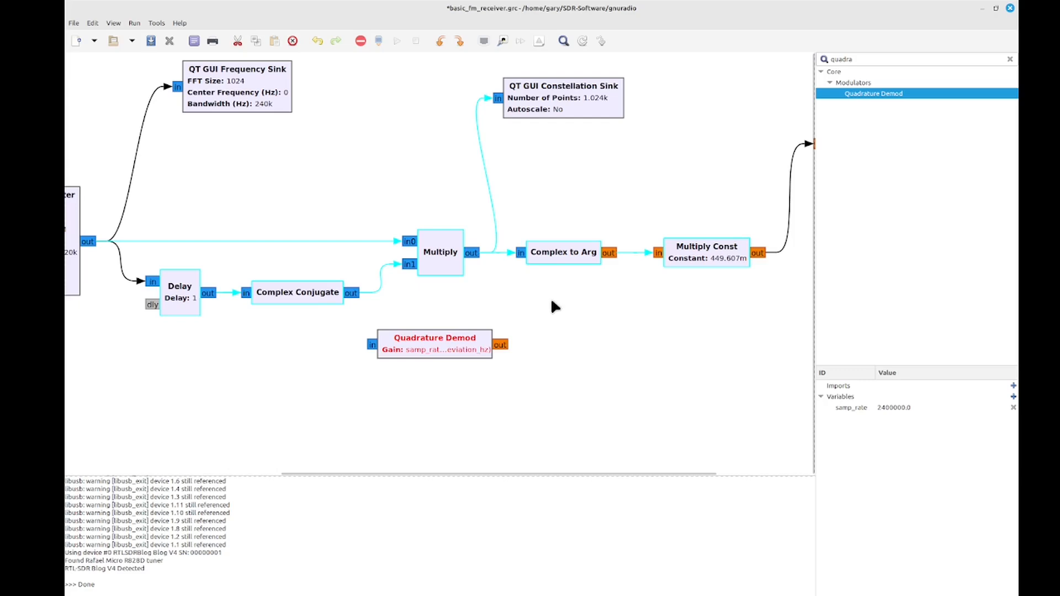
left_click(528, 95)
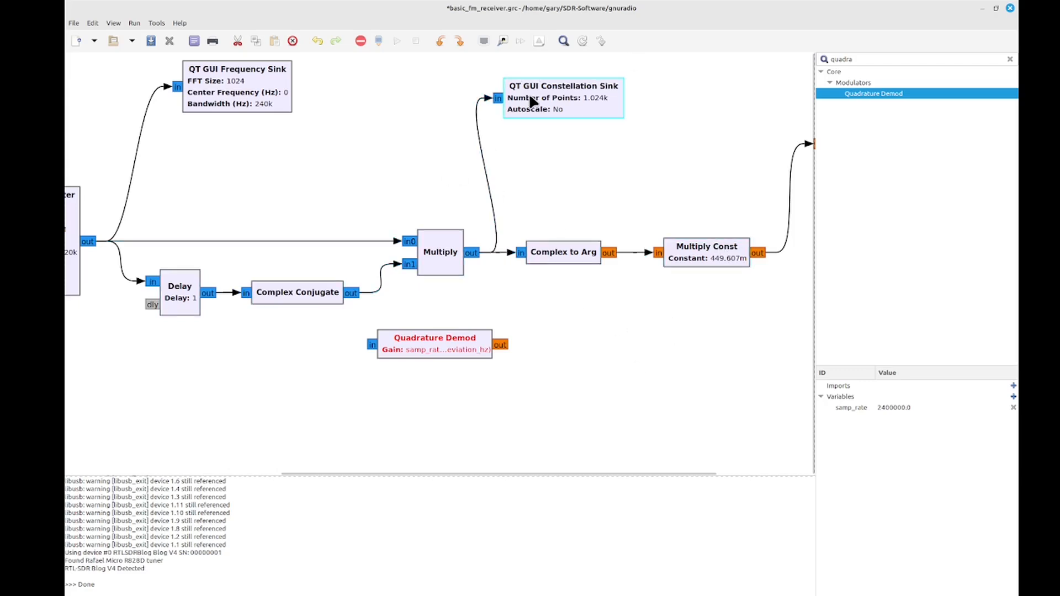
key("Delete")
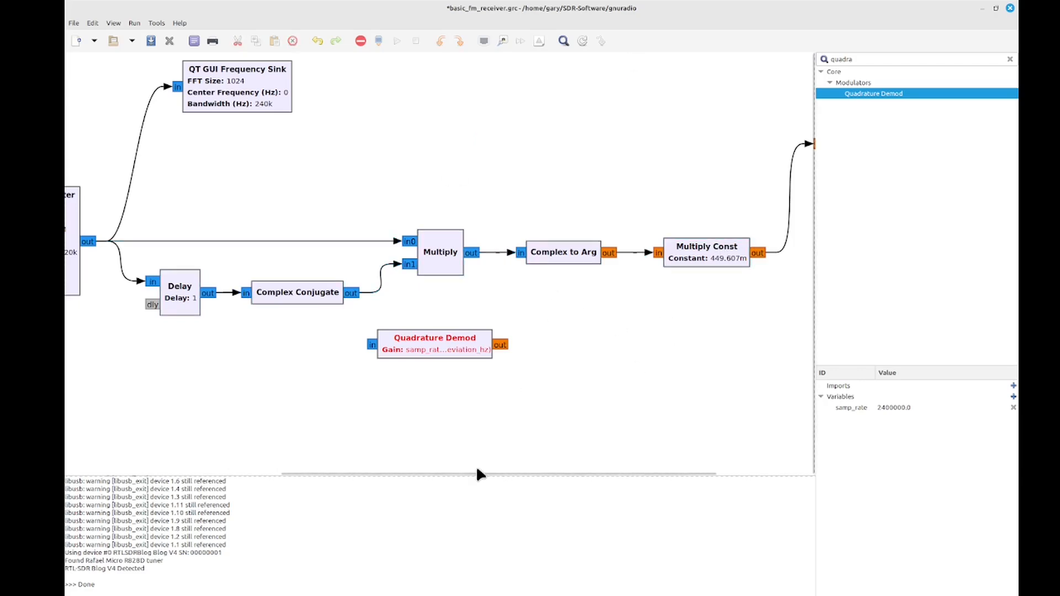
left_click_drag(476, 473, 443, 474)
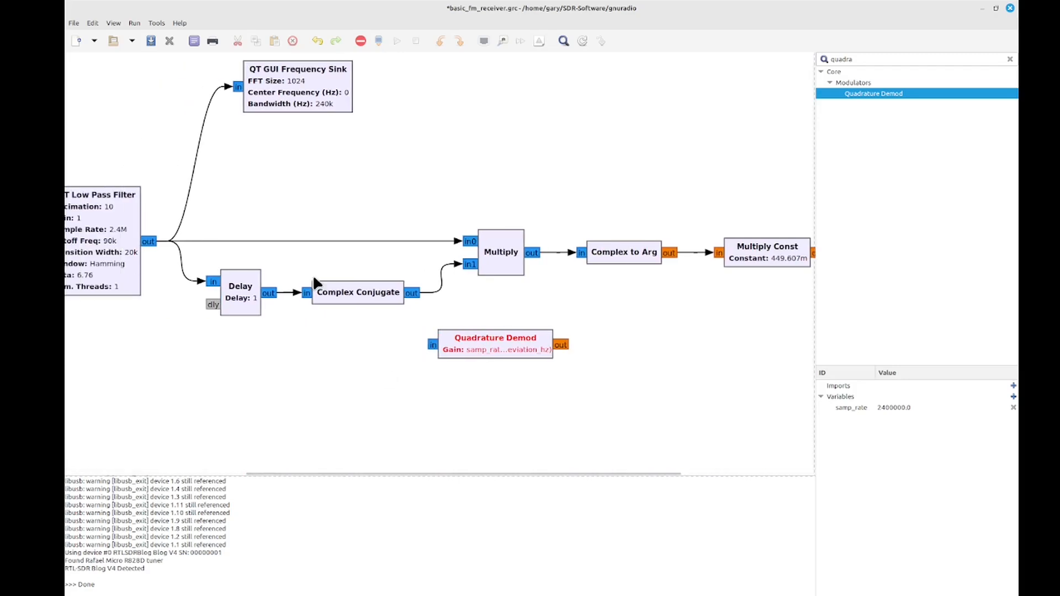
left_click(191, 184)
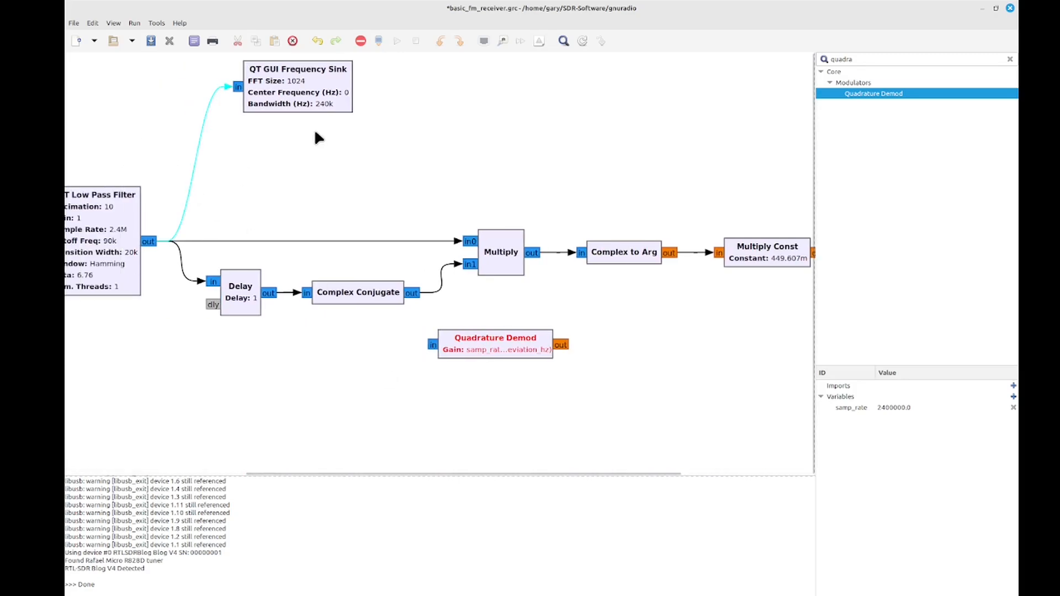
key("Delete")
left_click(326, 98)
key("Delete")
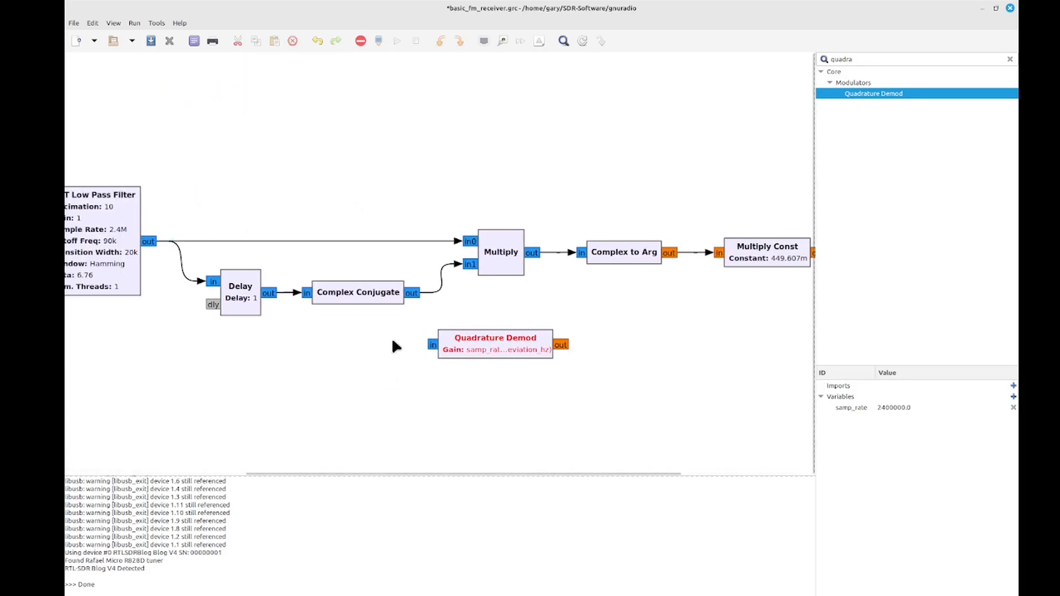
Move the QT GUI Time Sink down to the level of the Quadrature Demod block.
left_click_drag(462, 471, 556, 473)
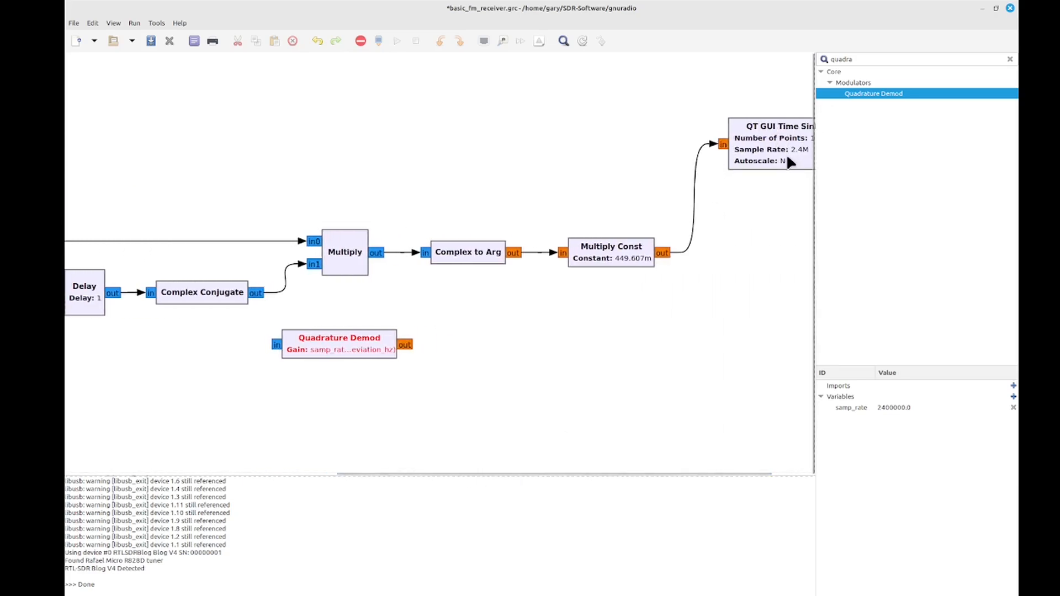
left_click(771, 246)
left_click_drag(771, 247, 765, 340)
mouse_move(565, 468)
left_mouse_down()
mouse_move(455, 463)
mouse_move(554, 460)
left_mouse_up()
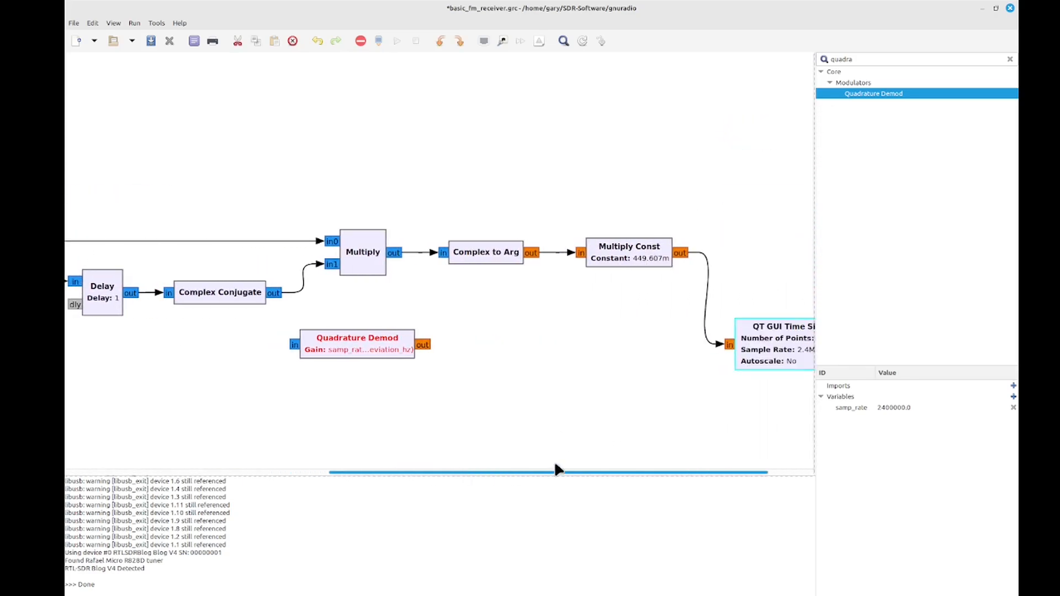
Copy the Multiply Const's constant expression, (samp_rate/10)/(6.28*85e3), into the gain of the Quadrature Demod block.
double_click(622, 247)
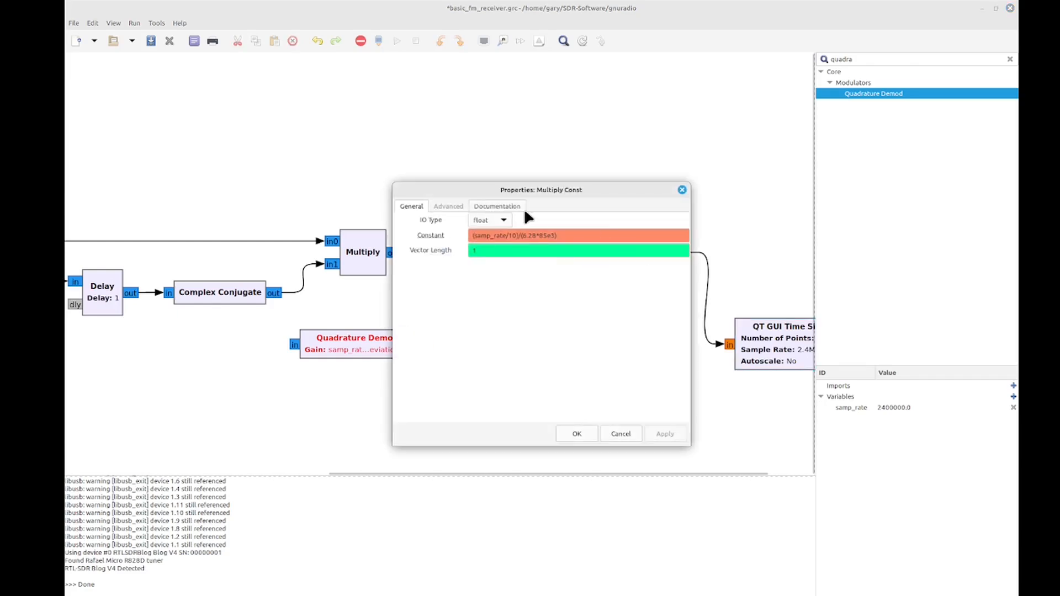
left_click_drag(558, 235, 427, 226)
key("ctrl+c")
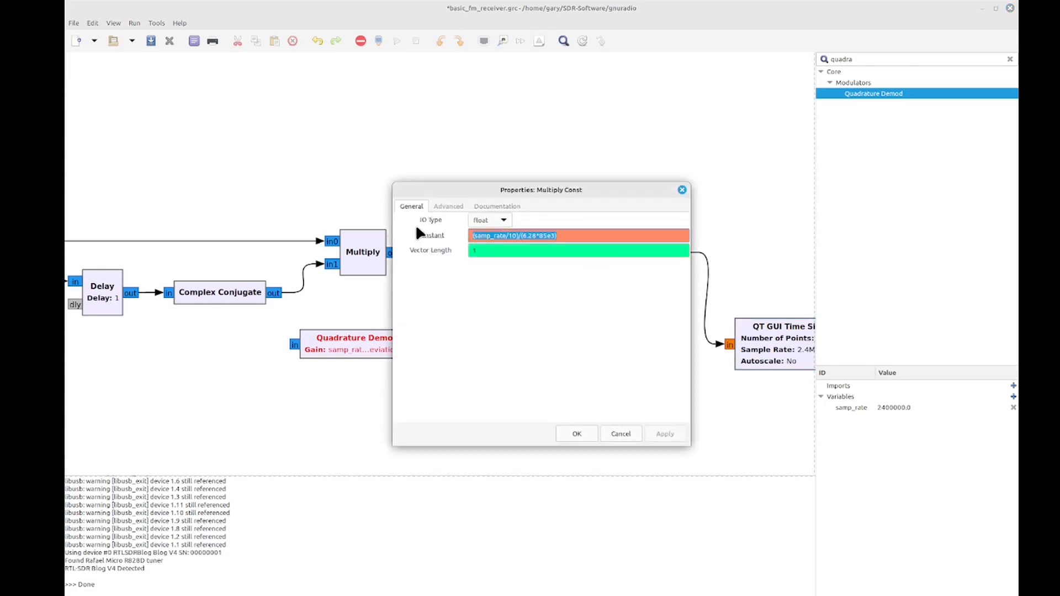
left_click(577, 433)
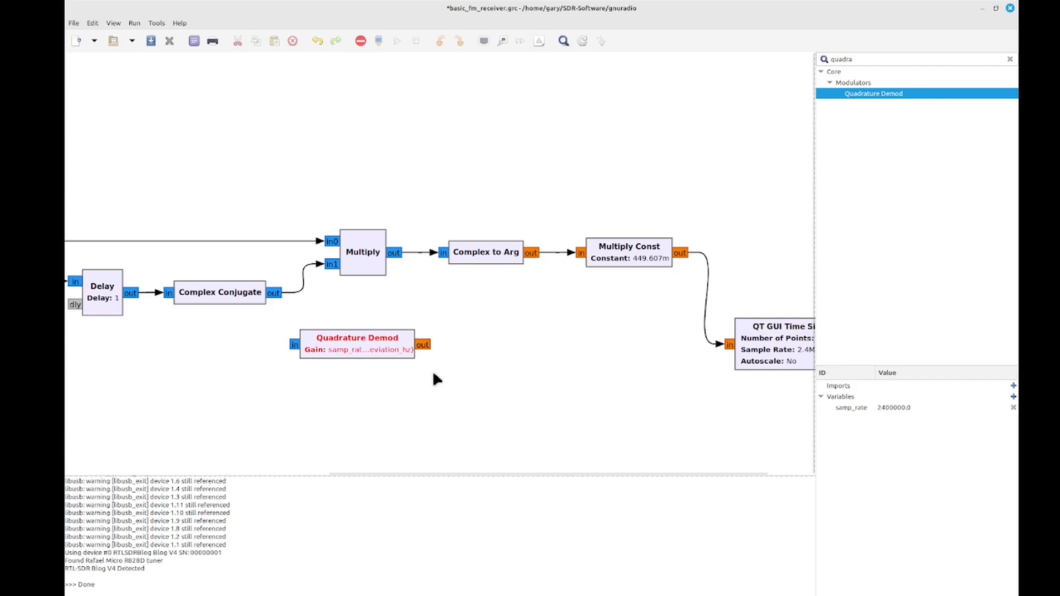
double_click(379, 335)
left_click_drag(606, 215, 428, 205)
key("ctrl+v")
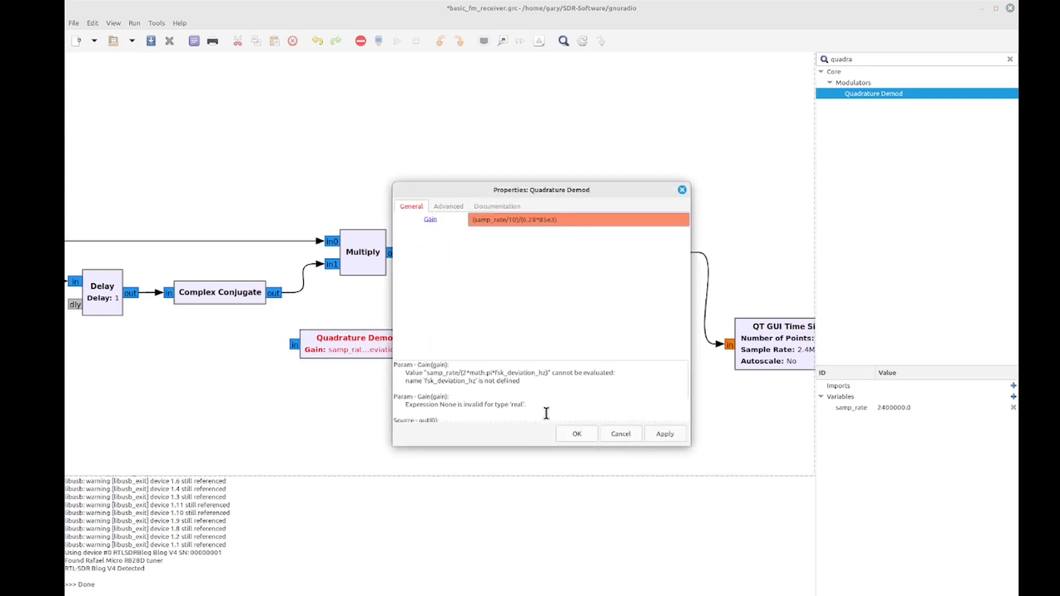
left_click(577, 434)
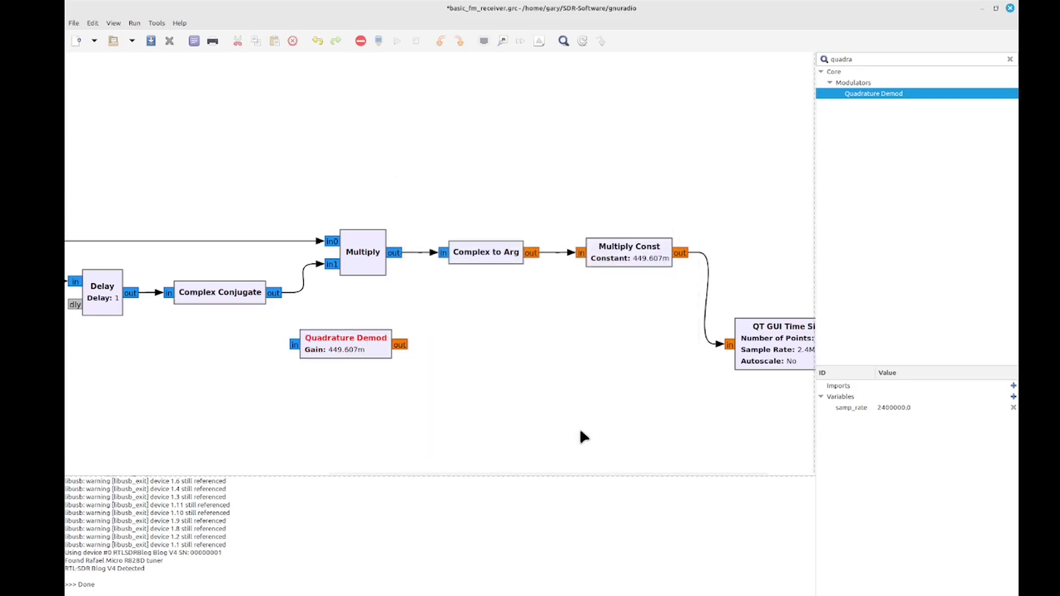
Set the QT GUI Time Sink's number of inputs to 2.
double_click(776, 346)
double_click(490, 371)
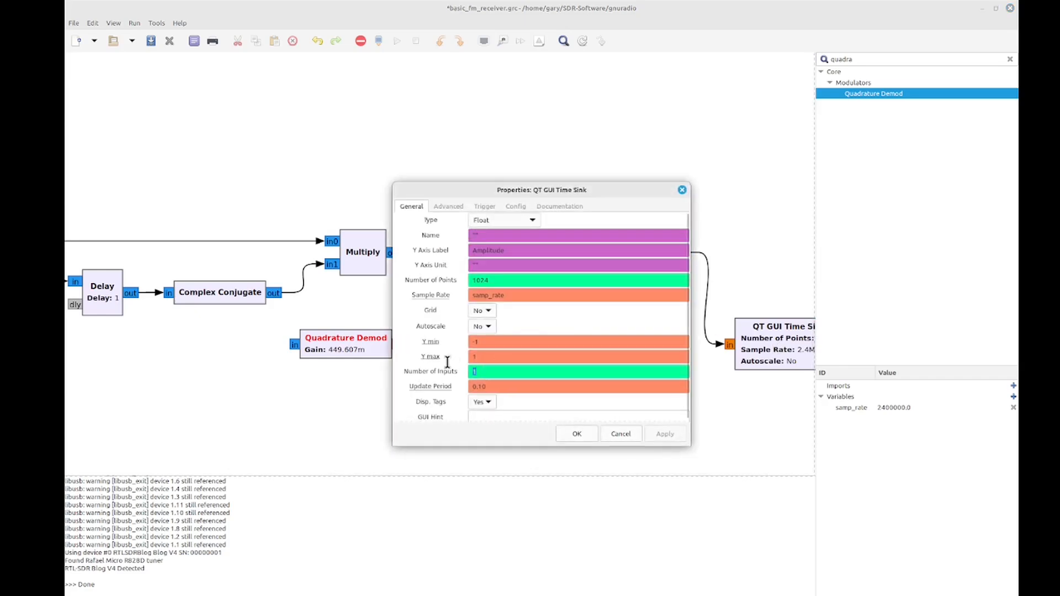
type("2")
left_click(580, 433)
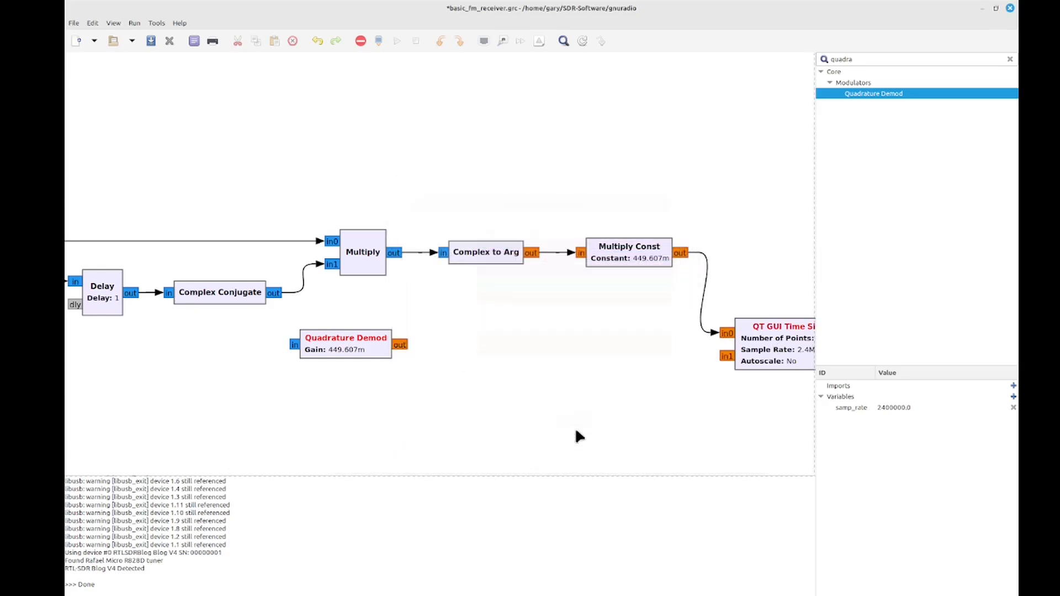
Connect the FFT Low Pass Filter's output to the Quadrature Demod and the demodulator's output to the Time Sink's second input.
left_click_drag(374, 345, 379, 357)
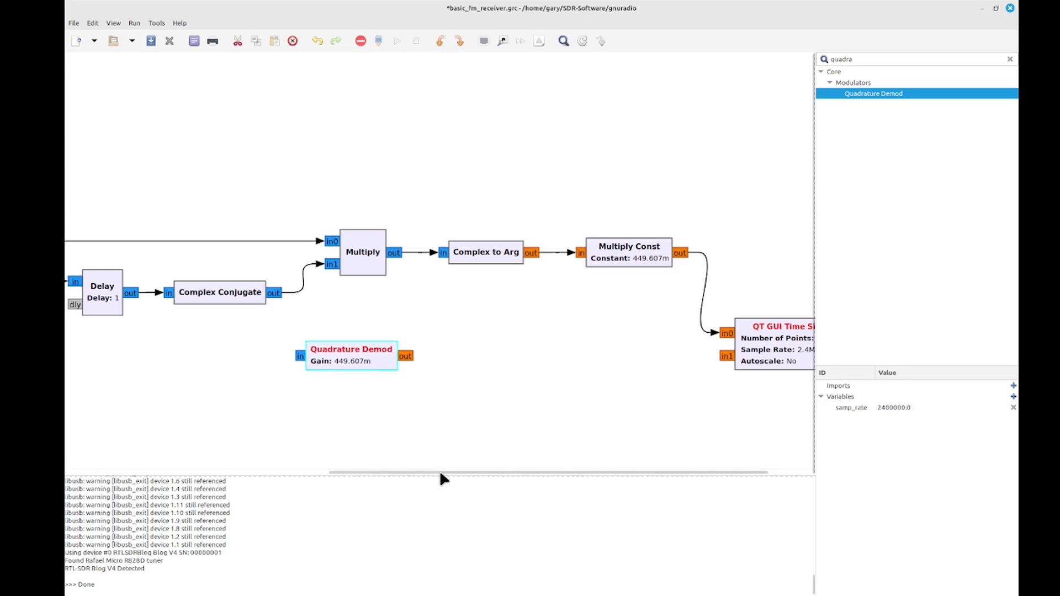
left_click_drag(440, 473, 304, 464)
left_click(214, 241)
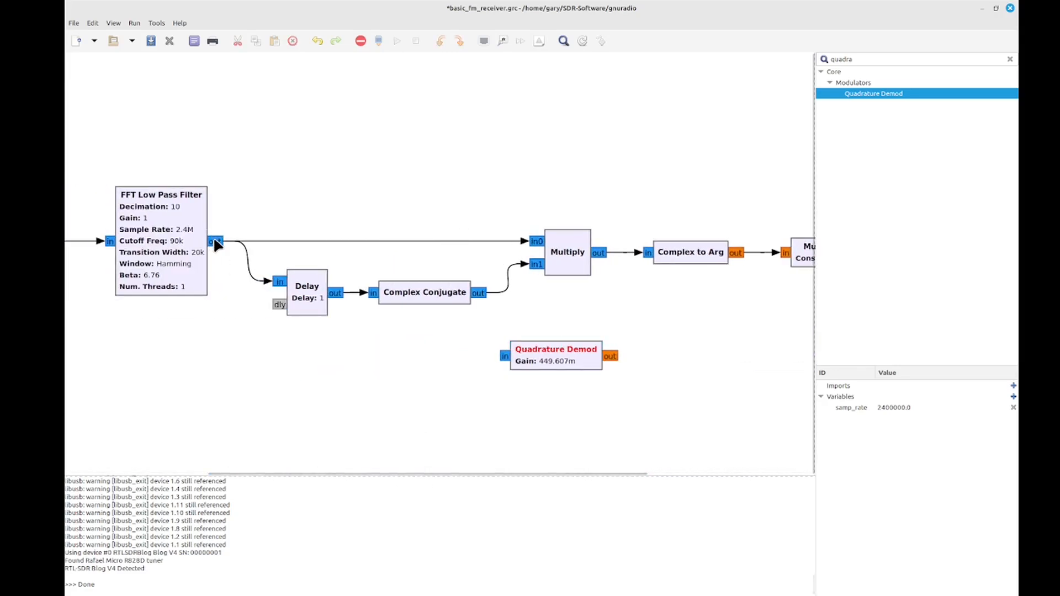
left_click(505, 357)
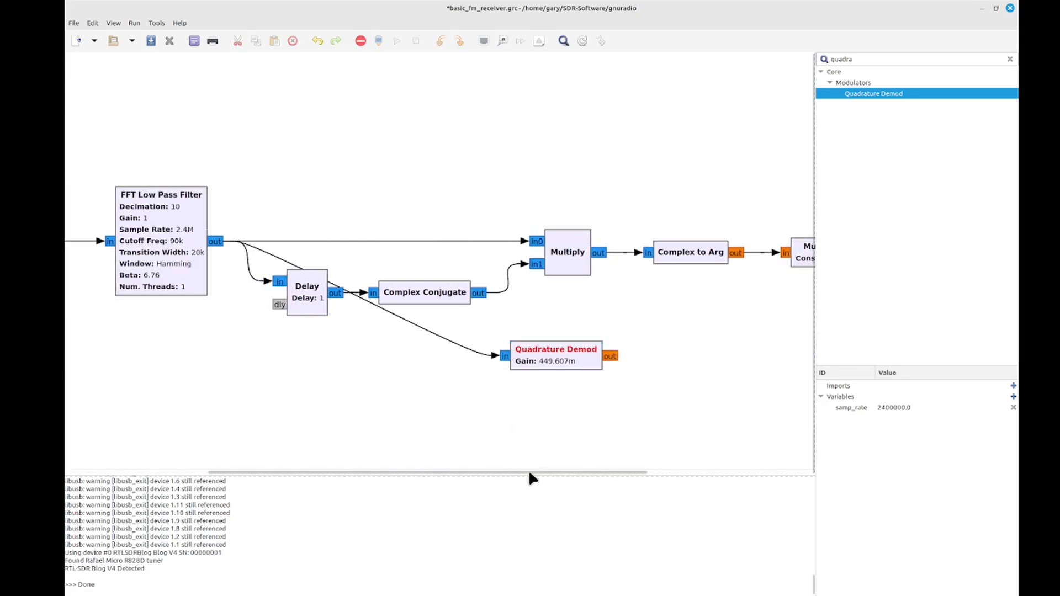
left_click_drag(531, 473, 624, 472)
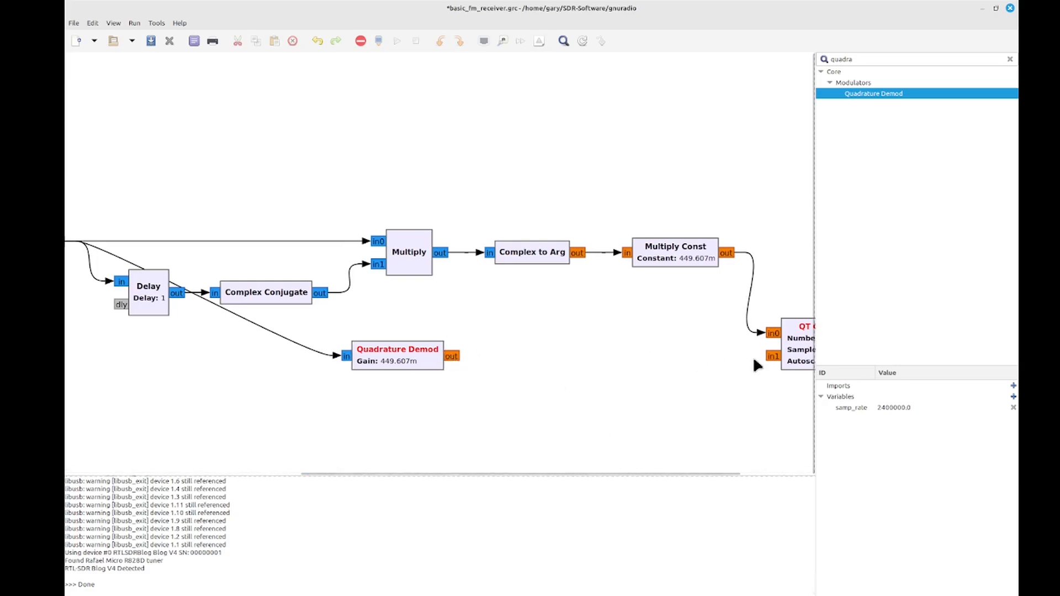
left_click(774, 356)
left_click_drag(788, 352, 799, 344)
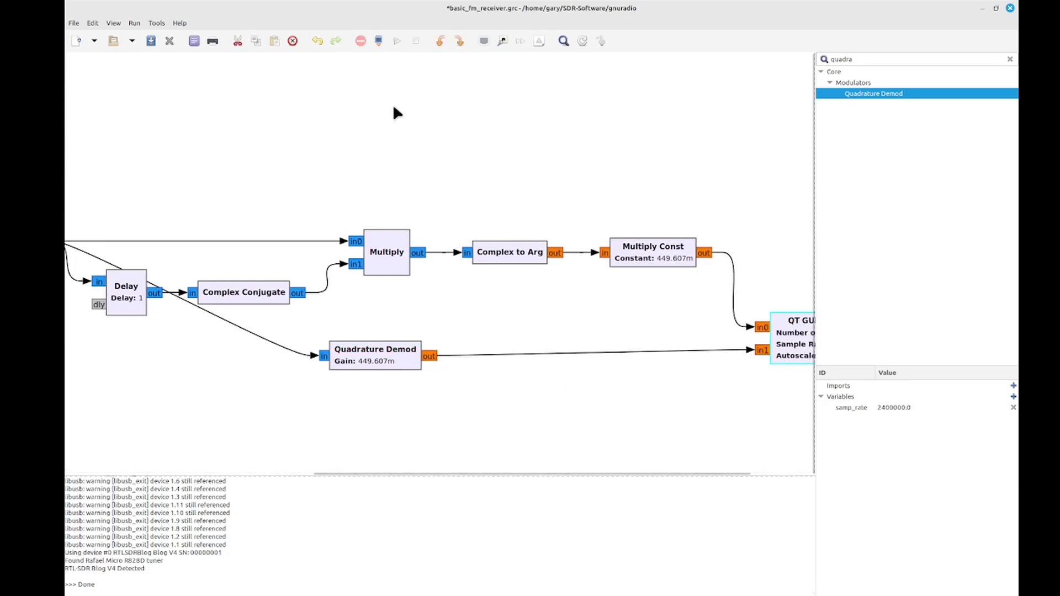
Run the flow graph, freeze the time plot and toggle Signal 1 and Signal 2 to compare both demodulators, then close the window.
left_click(395, 41)
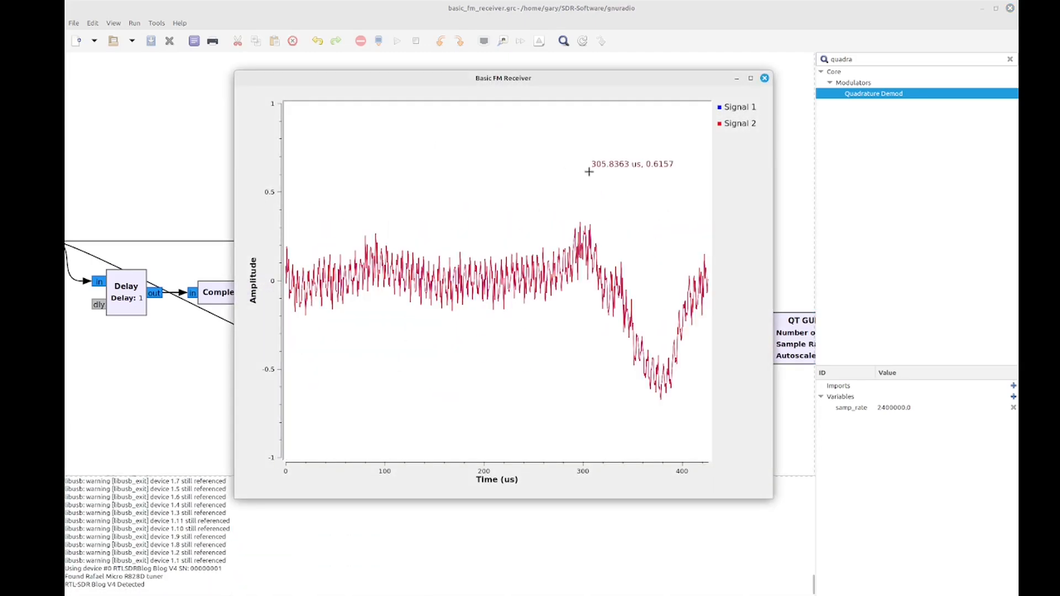
right_click(512, 112)
key("Escape")
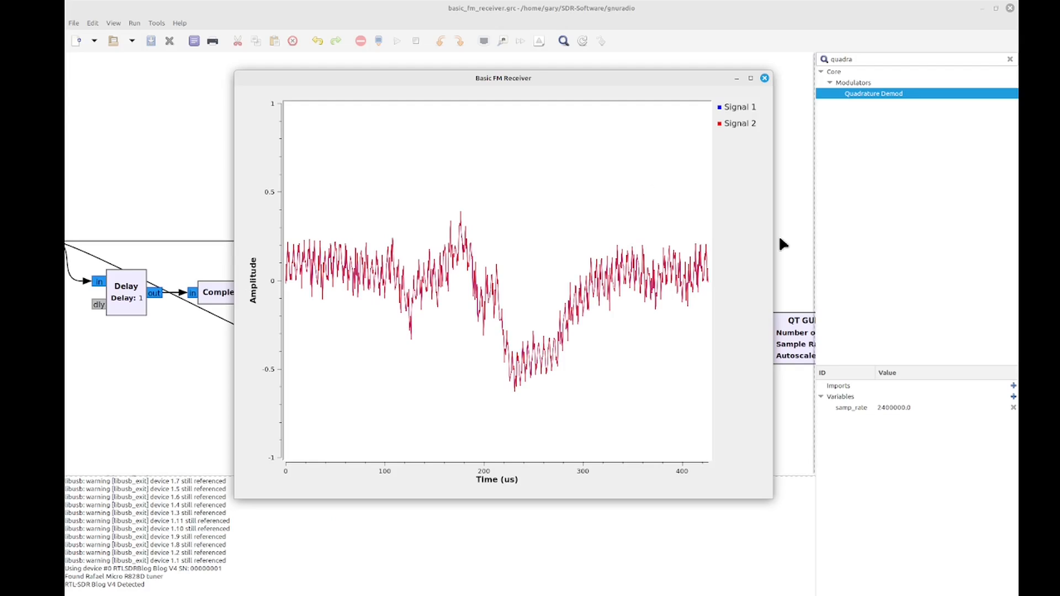
left_click(737, 125)
left_click(737, 125)
left_click(738, 110)
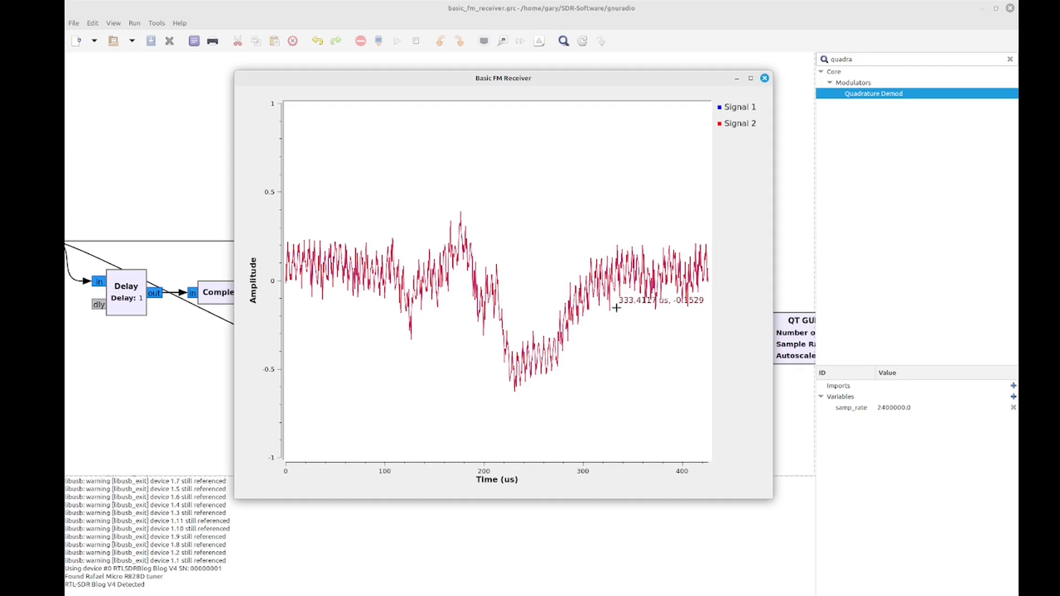
left_click(764, 77)
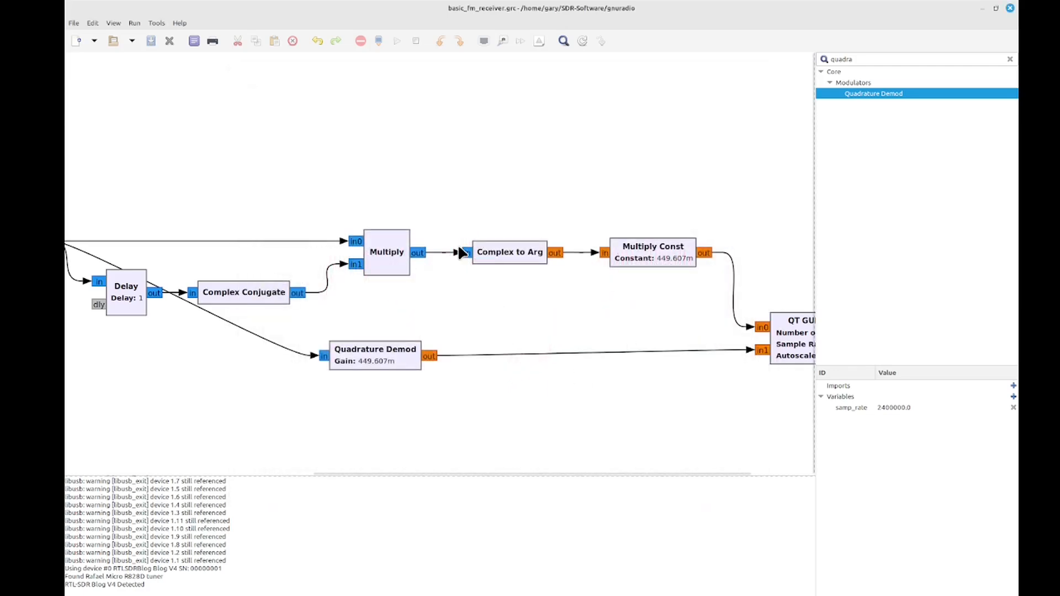
left_click(381, 352)
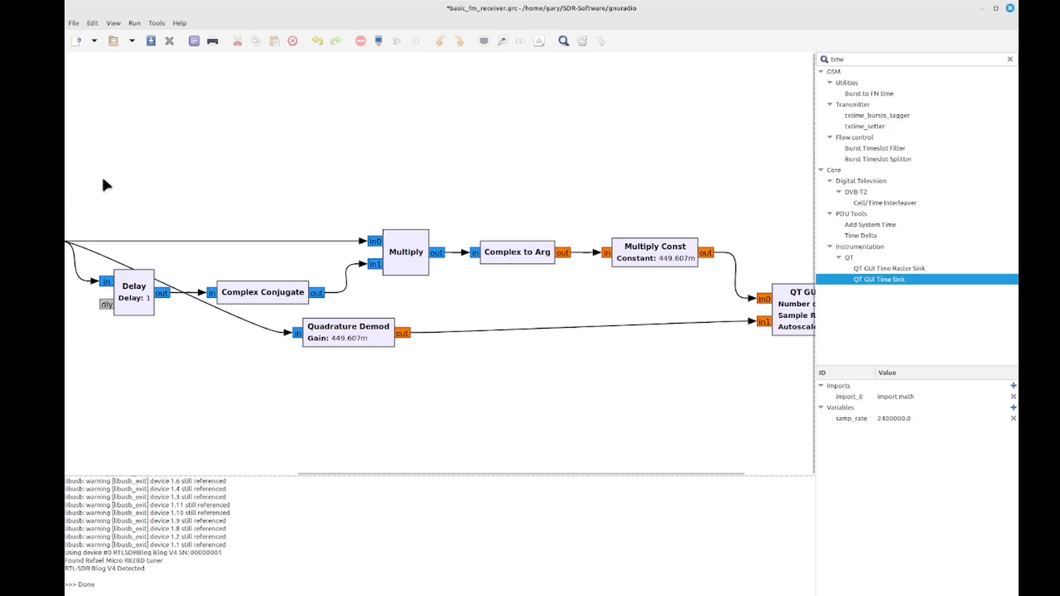
Delete the Delay, Complex Conjugate, Multiply, Complex to Arg and Multiply Const blocks, and move the Quadrature Demod and Time Sink in line with the low-pass filter.
left_click_drag(92, 169, 692, 300)
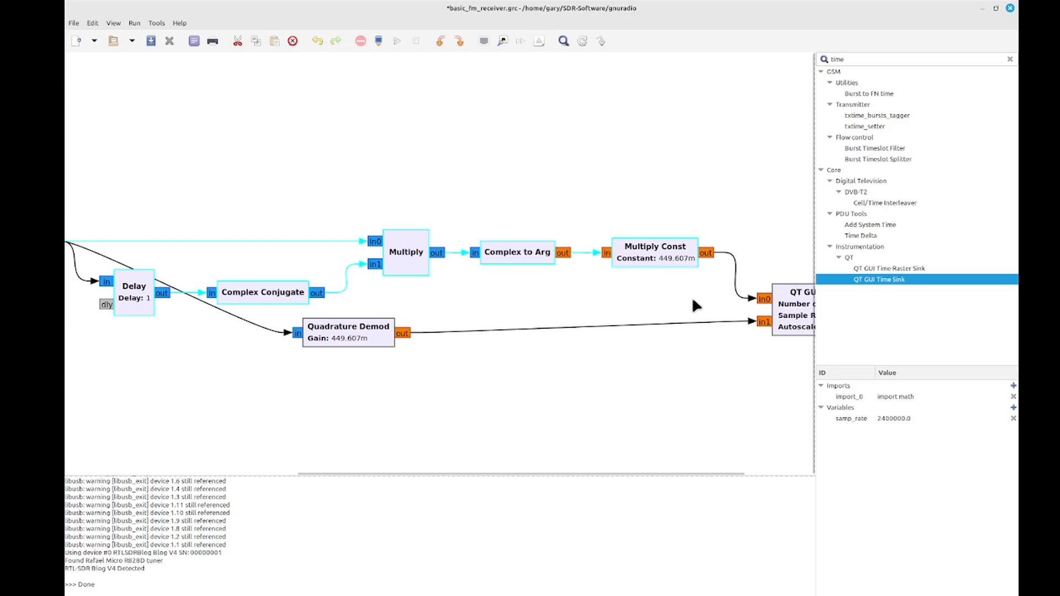
key("Delete")
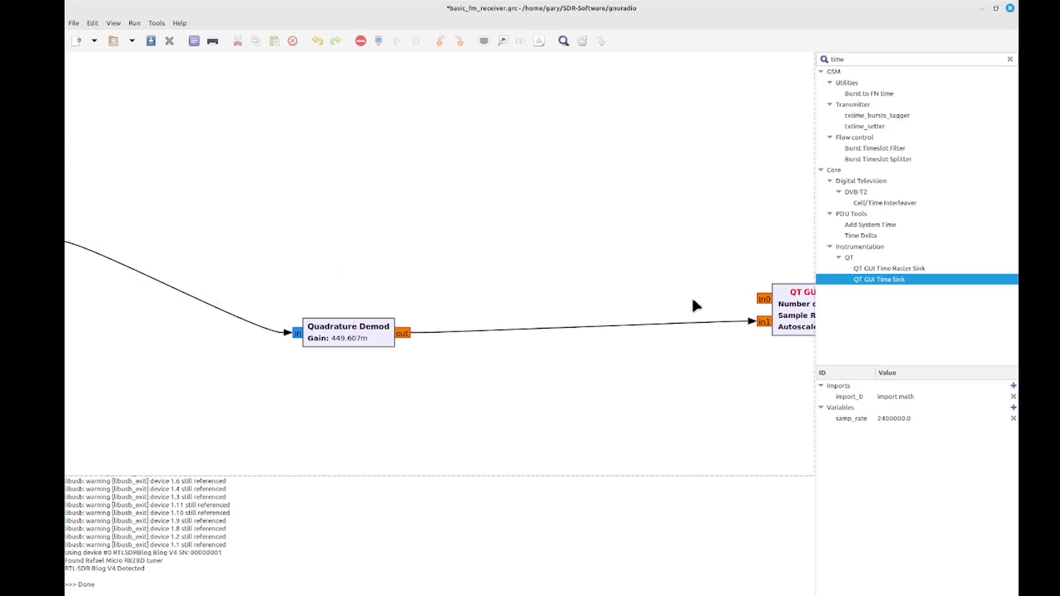
left_click_drag(455, 473, 378, 458)
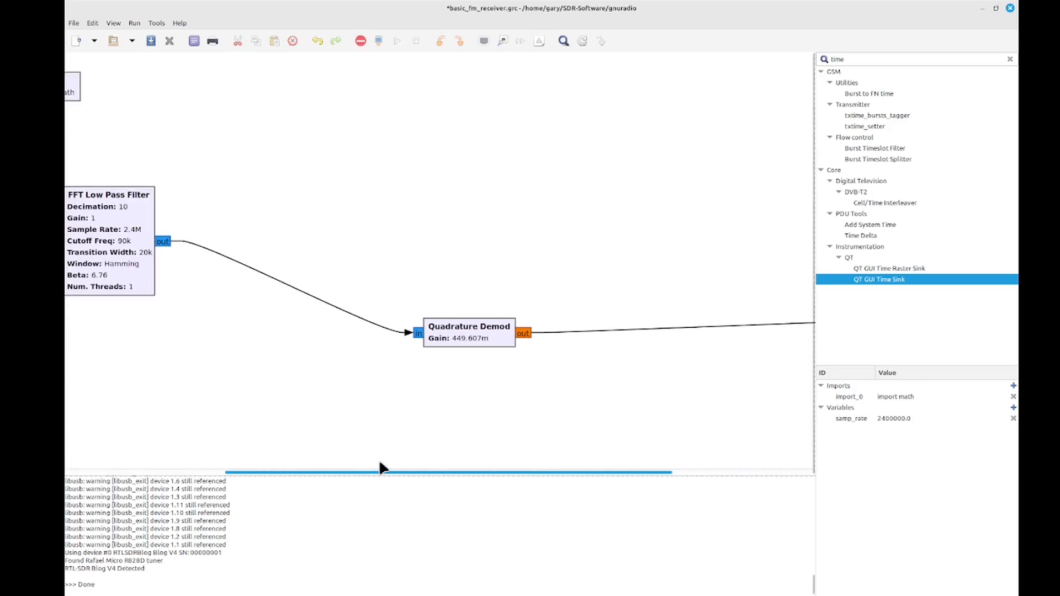
left_click_drag(472, 338, 281, 245)
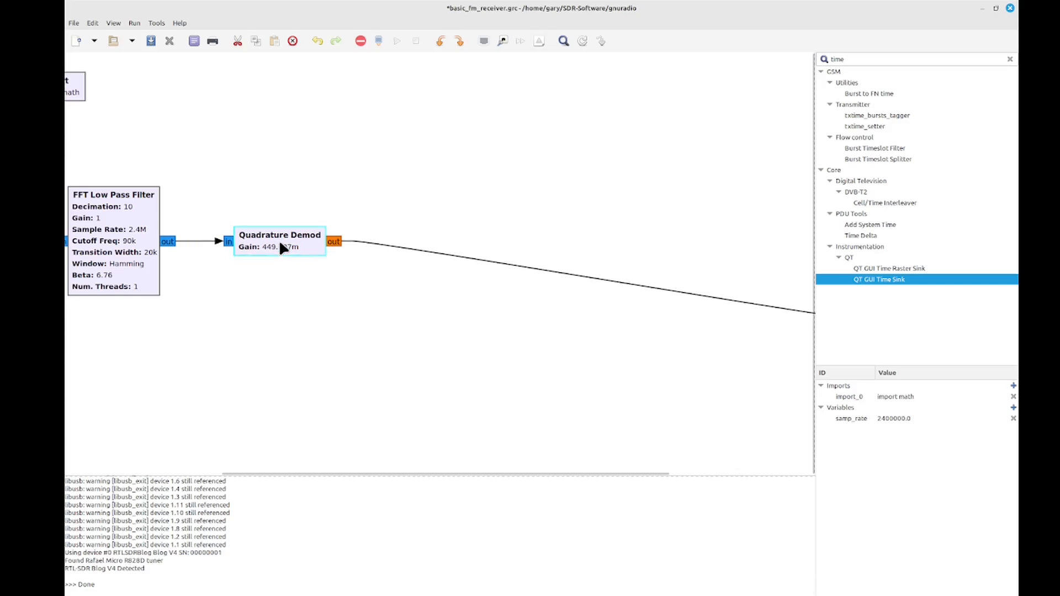
left_click_drag(372, 474, 587, 468)
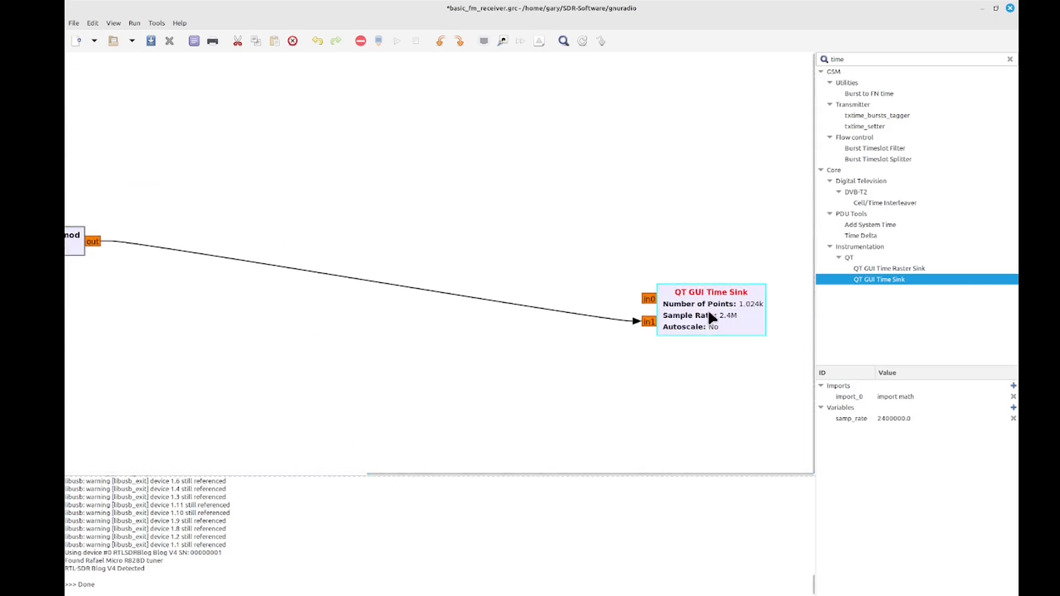
left_click_drag(707, 310, 756, 259)
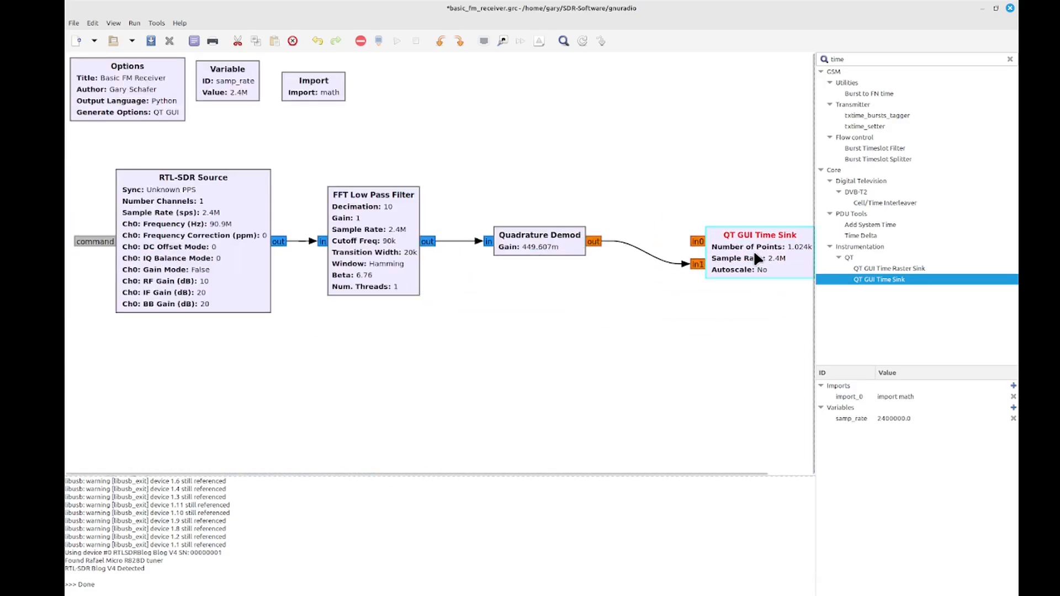
Set the QT GUI Time Sink's number of inputs to 1 and connect the Quadrature Demod's output to it.
double_click(749, 262)
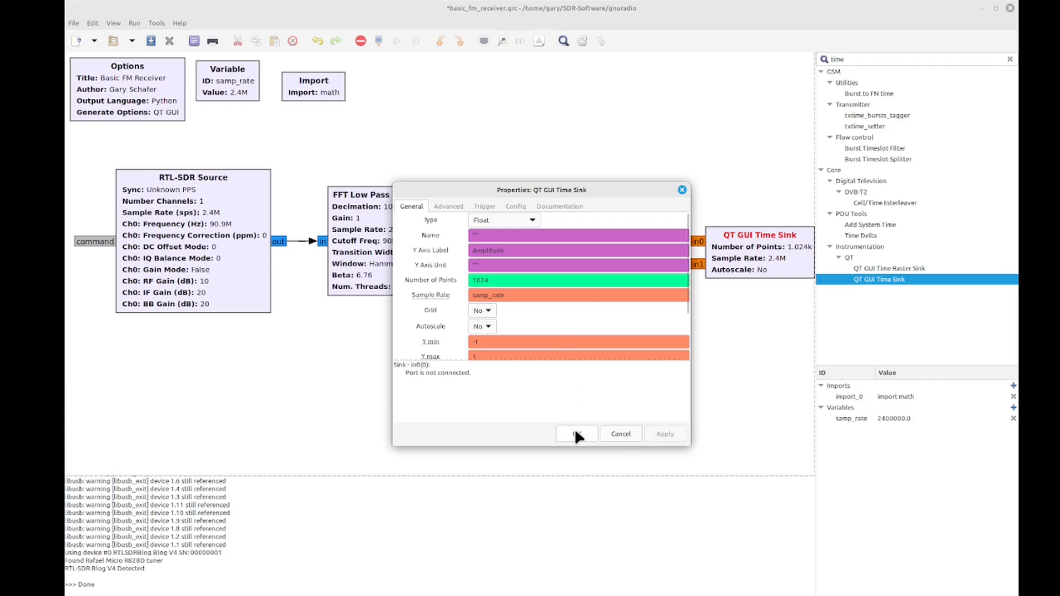
scroll(537, 316, "down", 3)
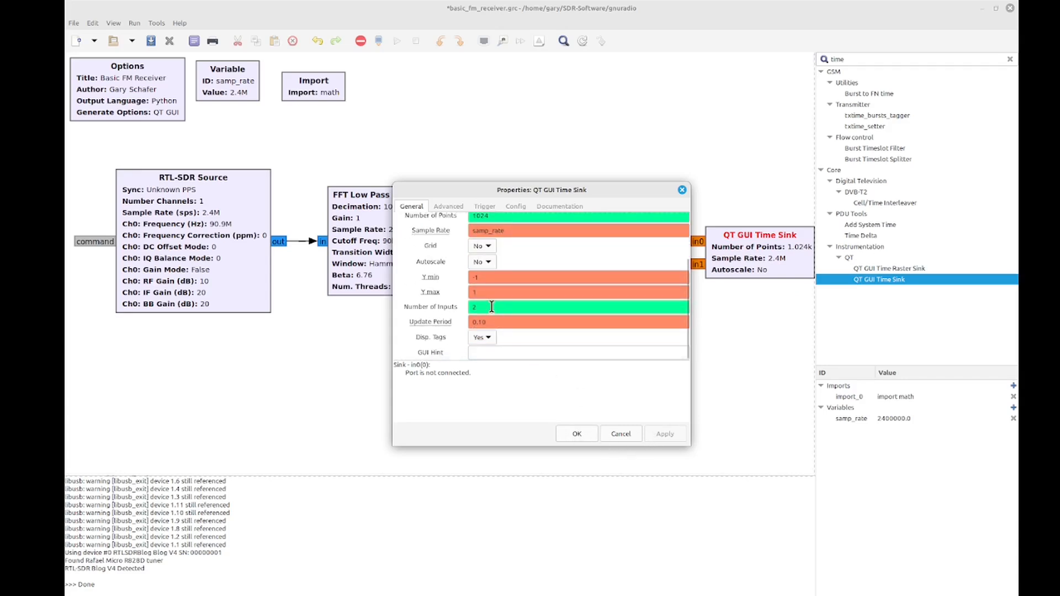
left_click_drag(490, 306, 432, 306)
type("1")
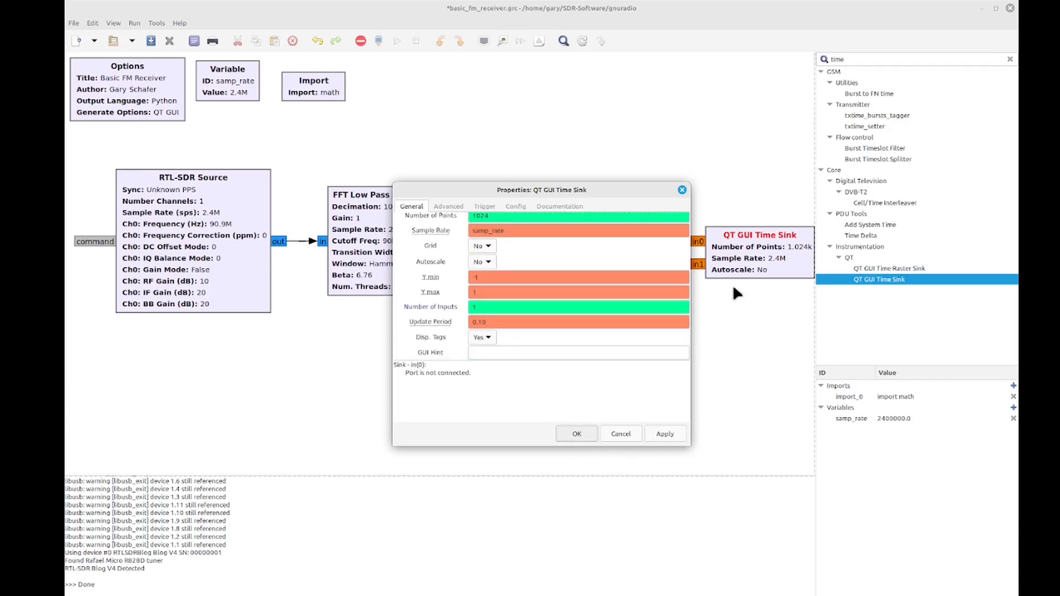
left_click(572, 433)
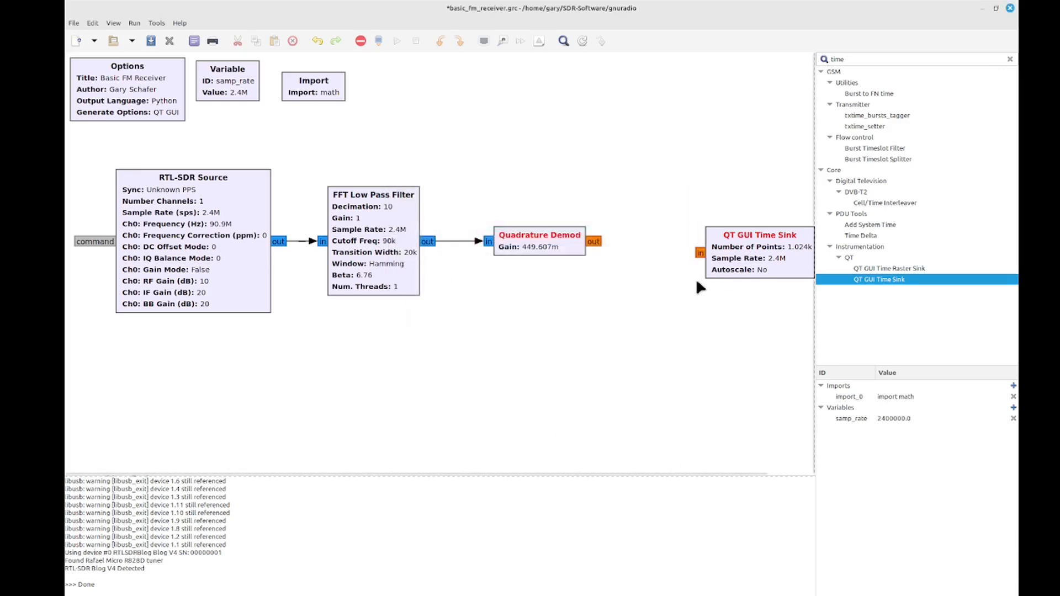
left_click(700, 253)
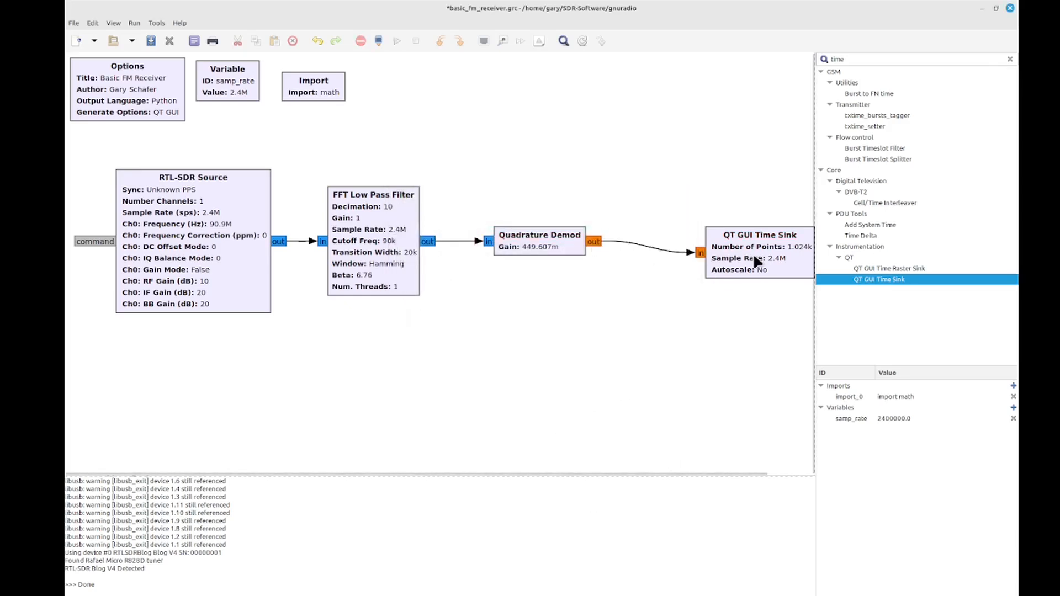
Move the Time Sink above the signal chain and add an Audio Sink block after the Quadrature Demod.
left_click_drag(753, 253, 719, 165)
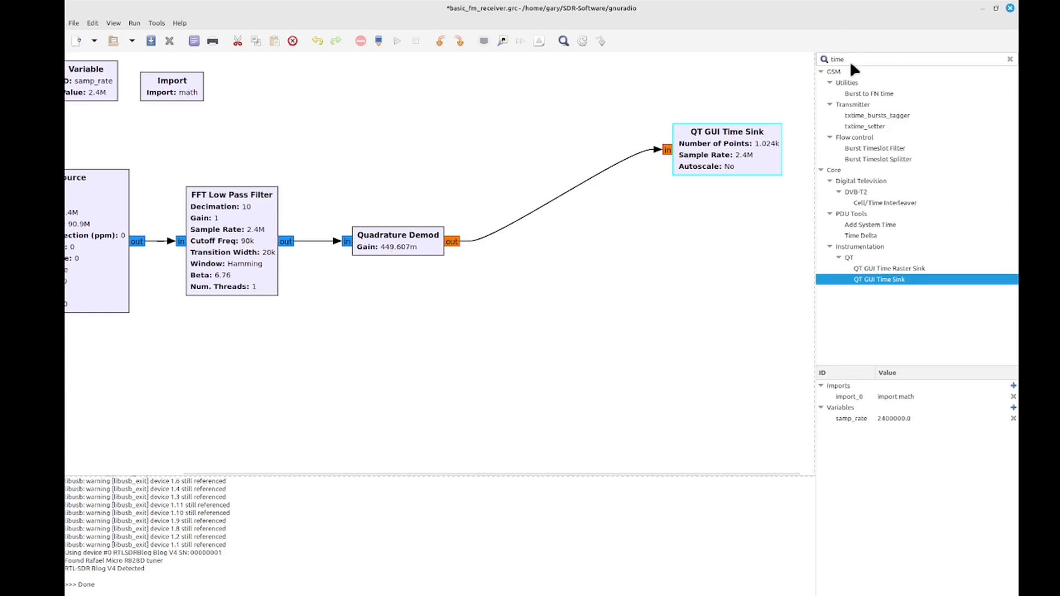
key("ctrl+f")
type("audio")
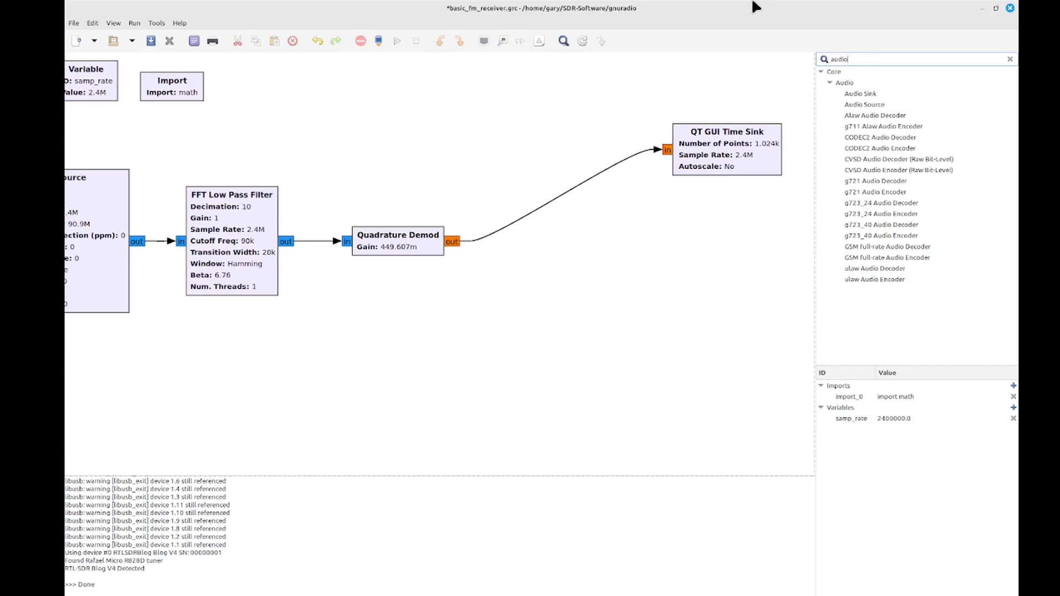
left_click_drag(860, 93, 655, 237)
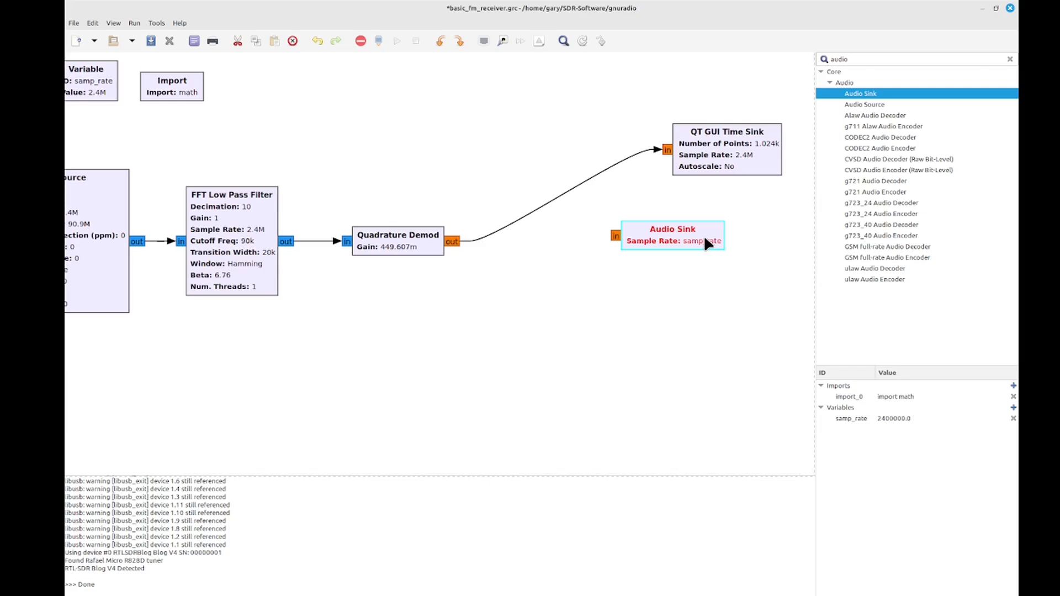
Set the Audio Sink's sample rate to 48 kHz.
double_click(679, 240)
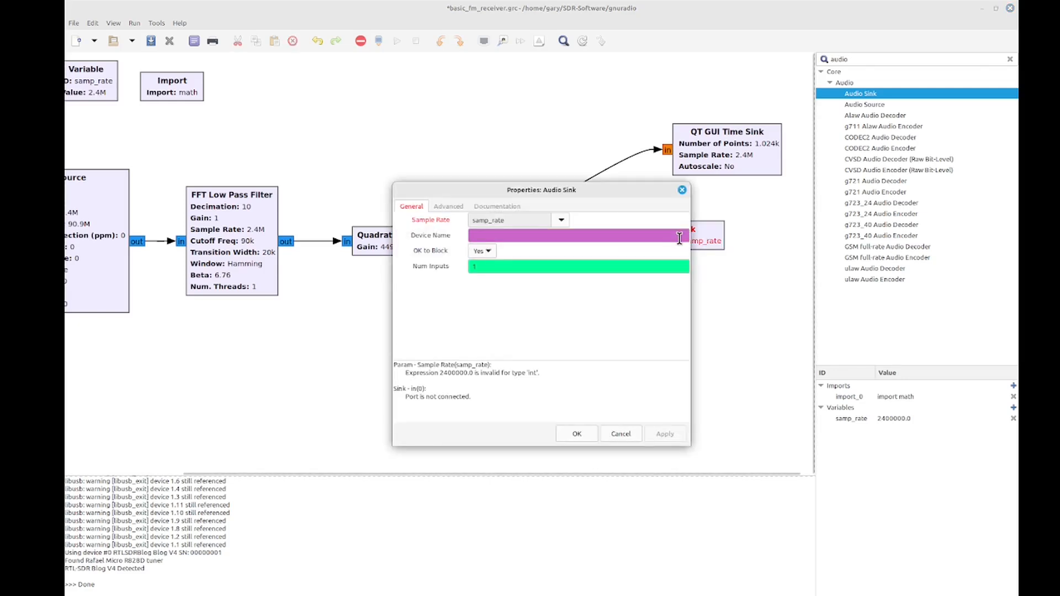
left_click(560, 221)
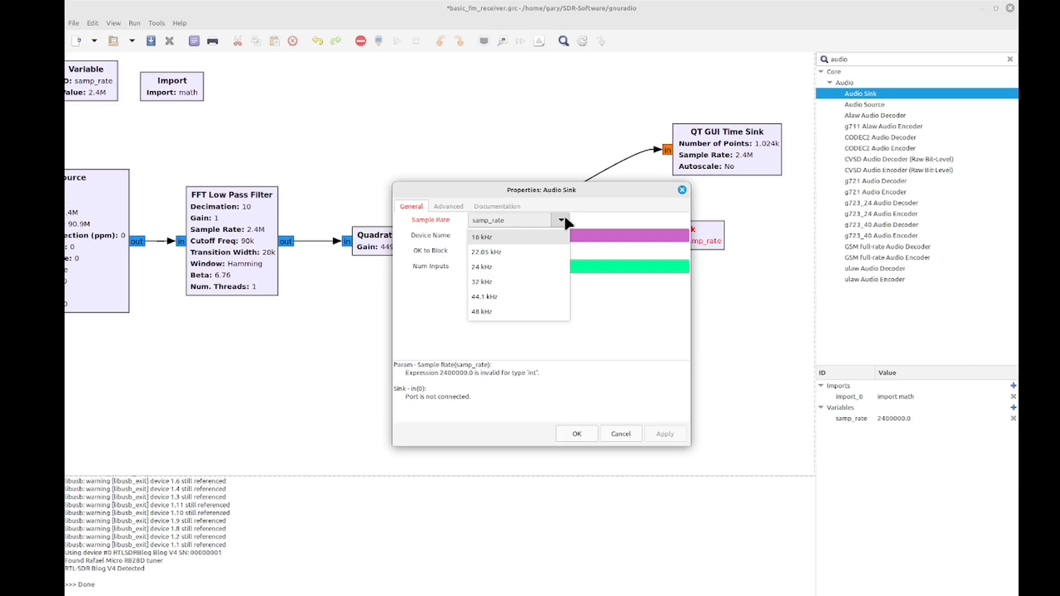
left_click(494, 310)
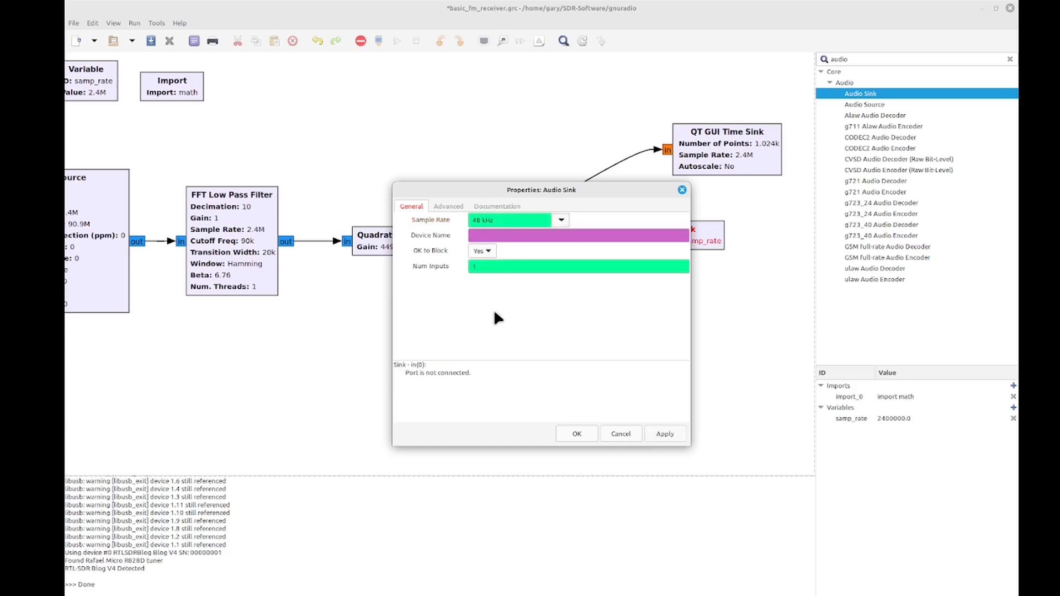
left_click(574, 432)
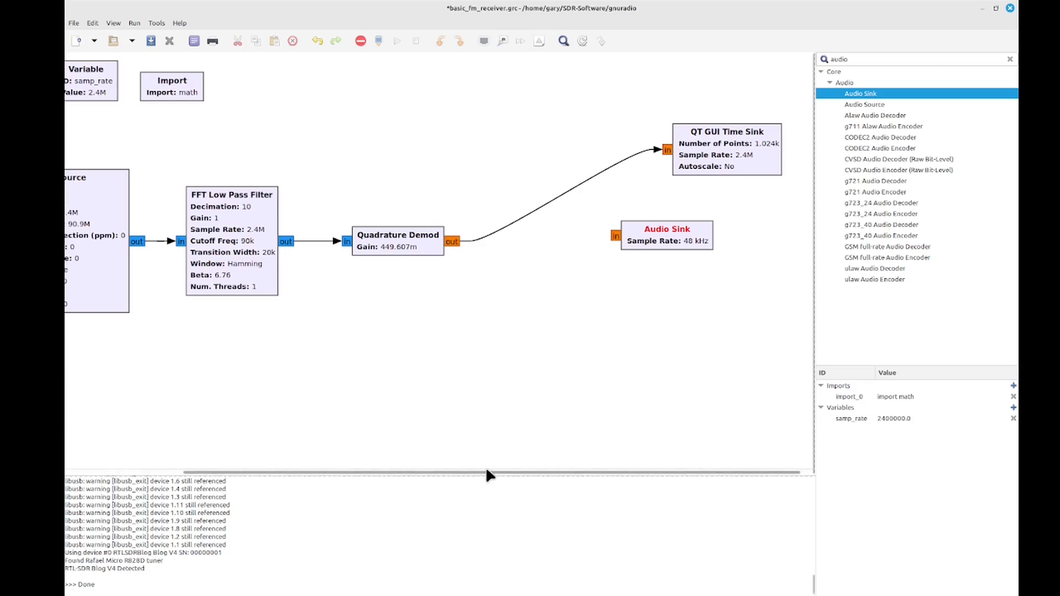
Follow the sample rate along the chain from the RTL-SDR Source through the low-pass filter and Quadrature Demod to the Audio Sink.
left_click_drag(486, 471, 406, 472)
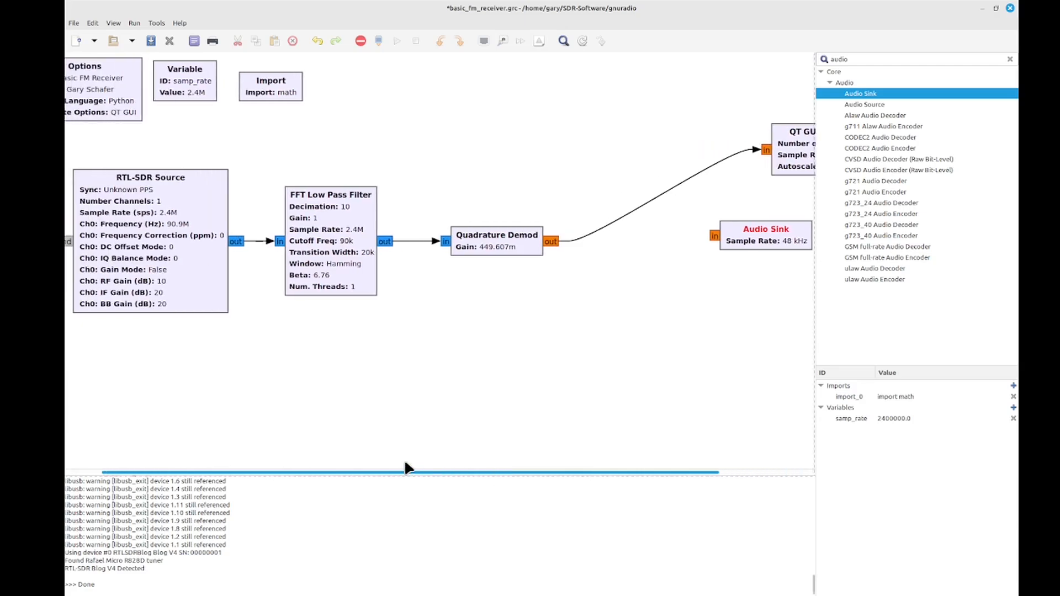
left_click(158, 224)
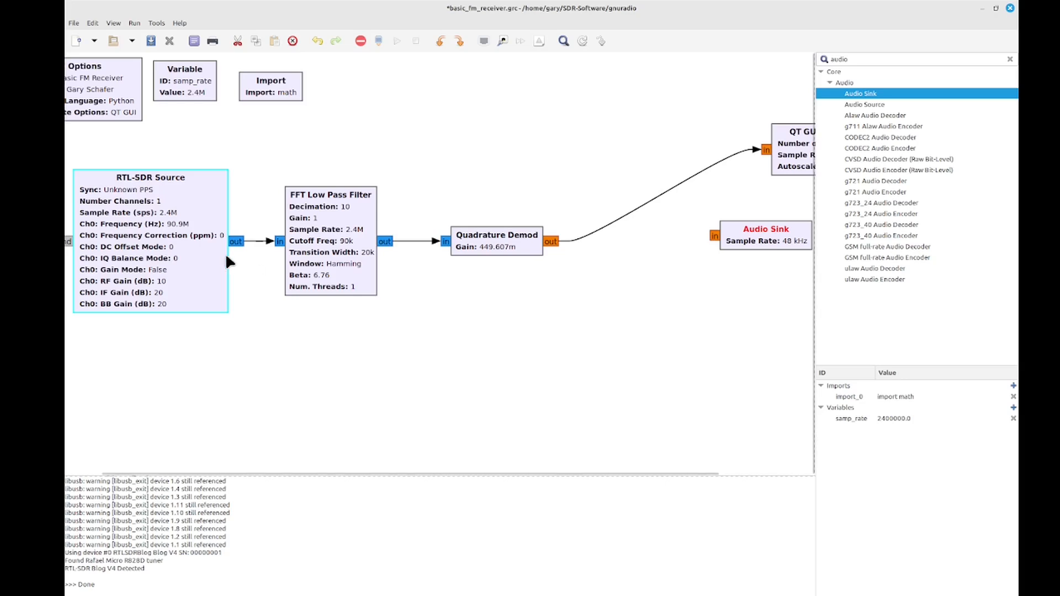
left_click(331, 236)
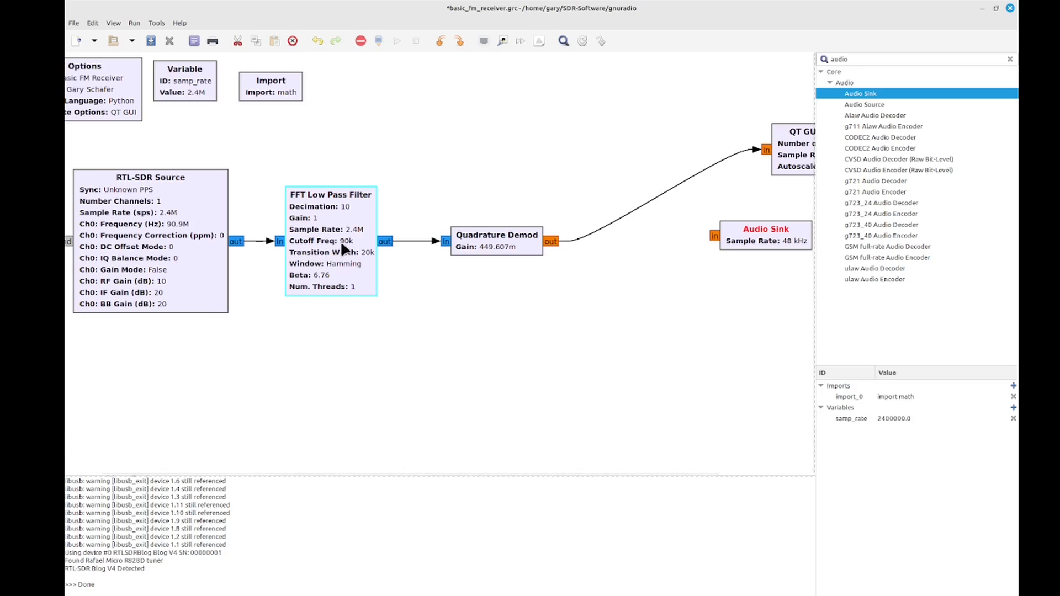
left_click_drag(434, 469, 517, 472)
left_click(399, 248)
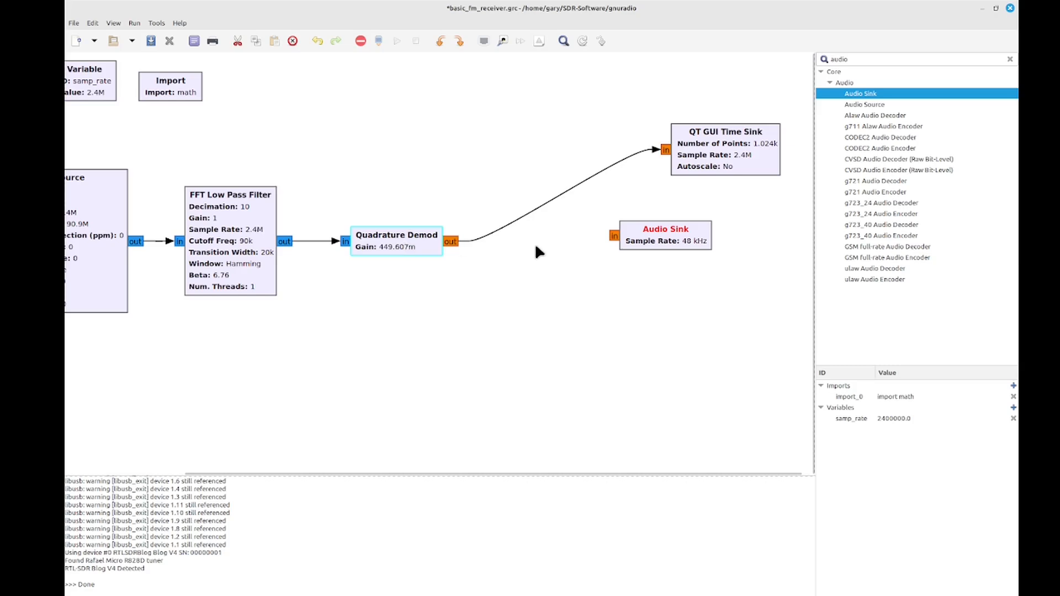
left_click(671, 231)
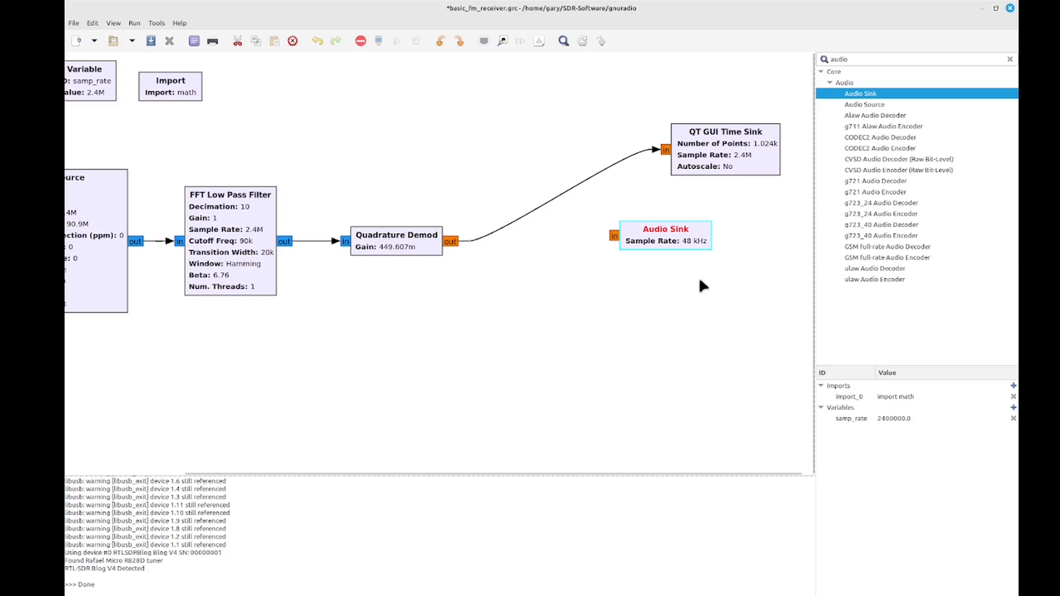
Add a second FFT Low Pass Filter between the Quadrature Demod and the Audio Sink, shifting the Audio Sink to make room.
left_click_drag(646, 234, 664, 234)
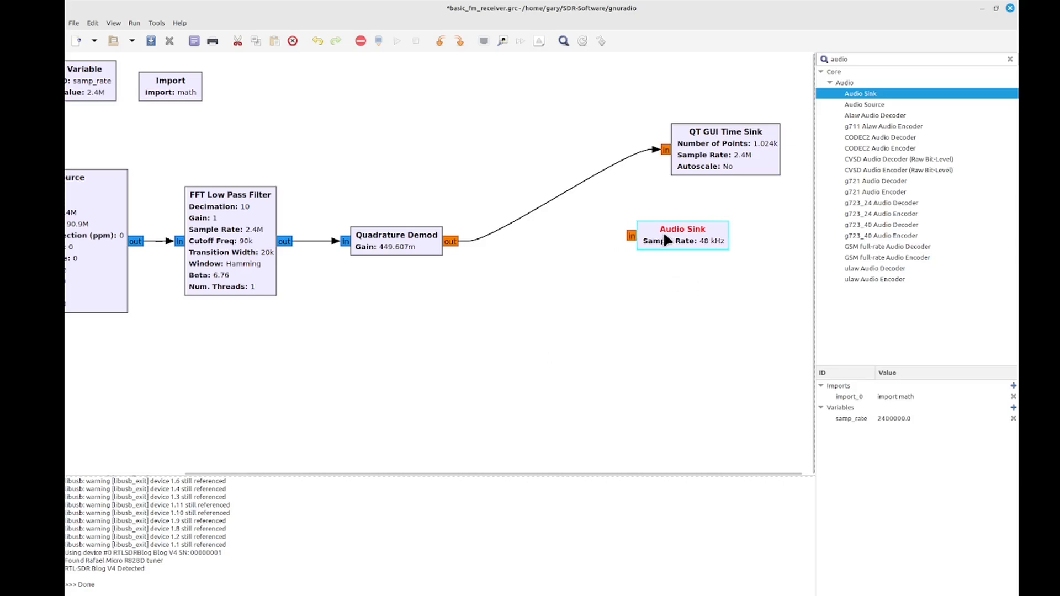
triple_click(857, 57)
type("low")
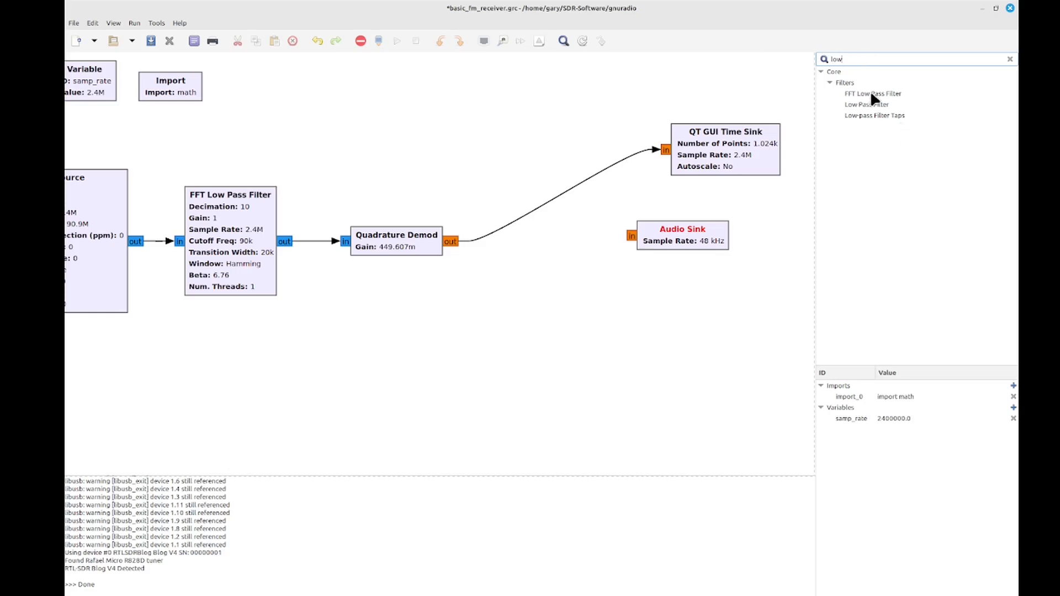
left_click_drag(870, 91, 527, 270)
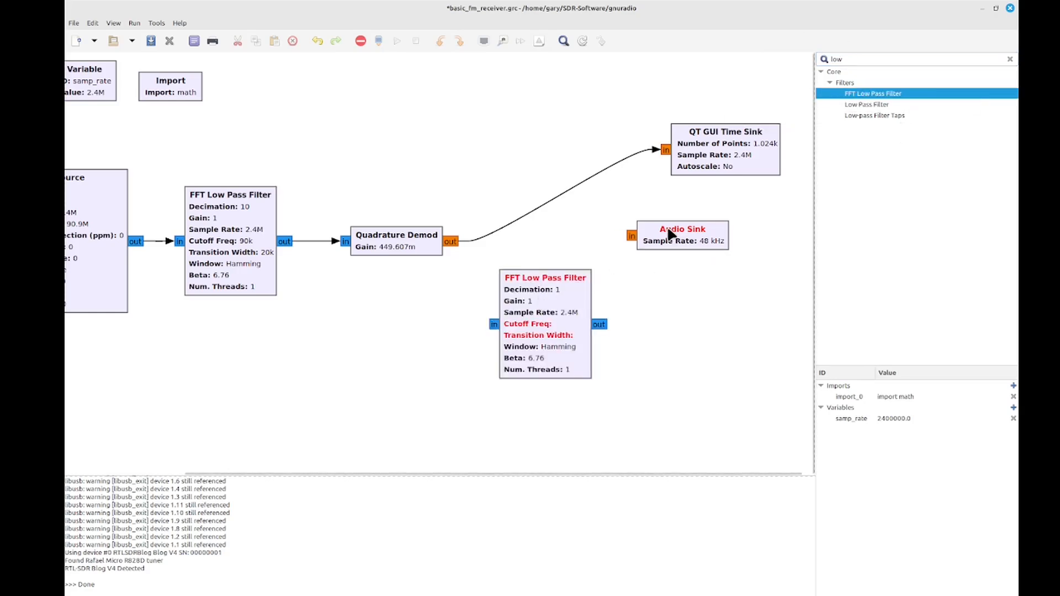
left_click_drag(668, 231, 725, 234)
left_click_drag(547, 341, 564, 256)
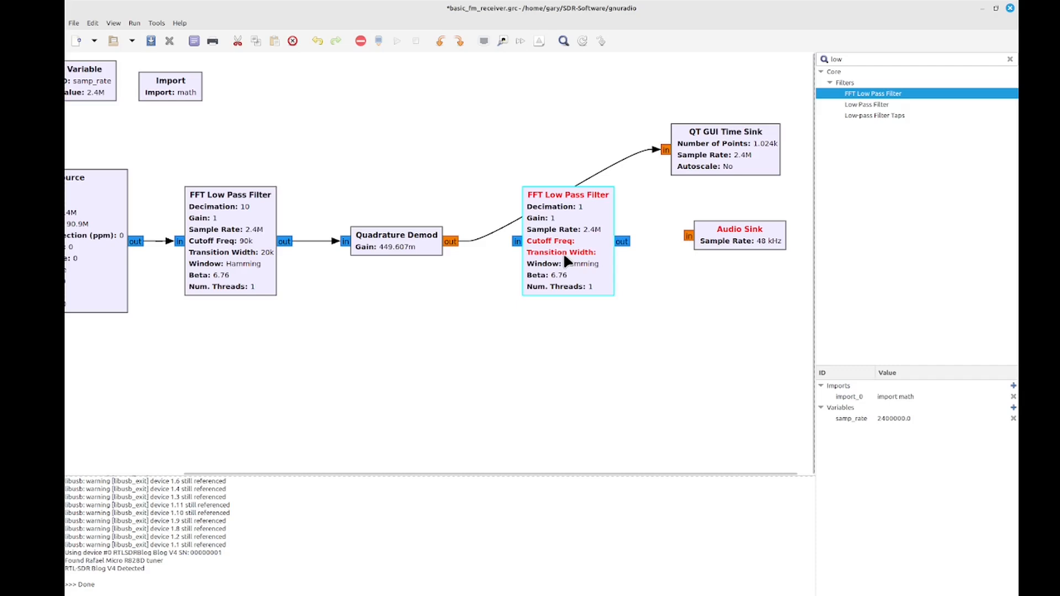
Connect the Quadrature Demod's output to the new low-pass filter and the filter's output to the Audio Sink, aligning the sink with the chain.
left_click(450, 242)
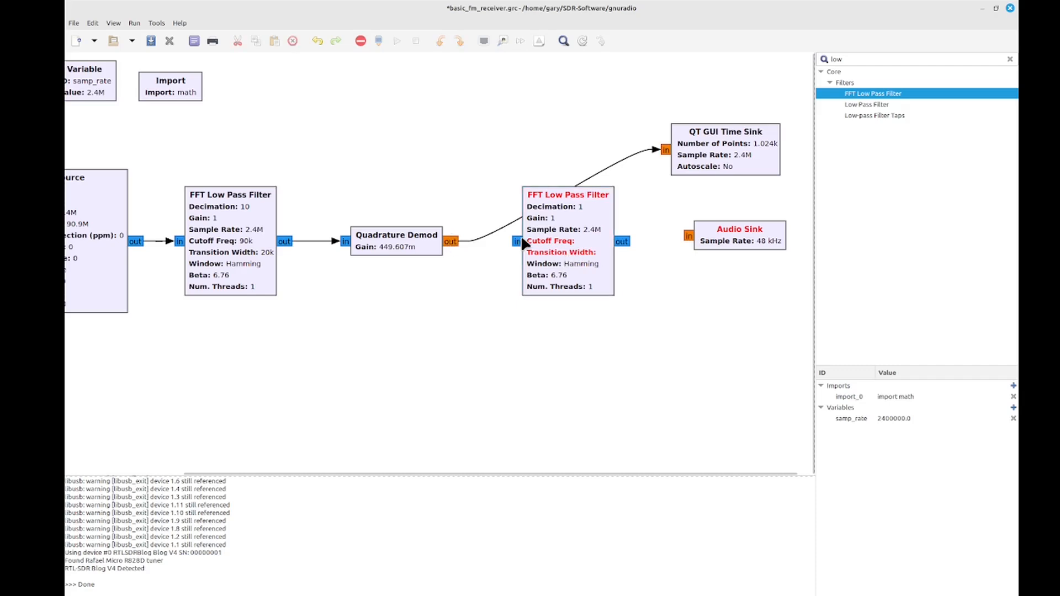
left_click(519, 241)
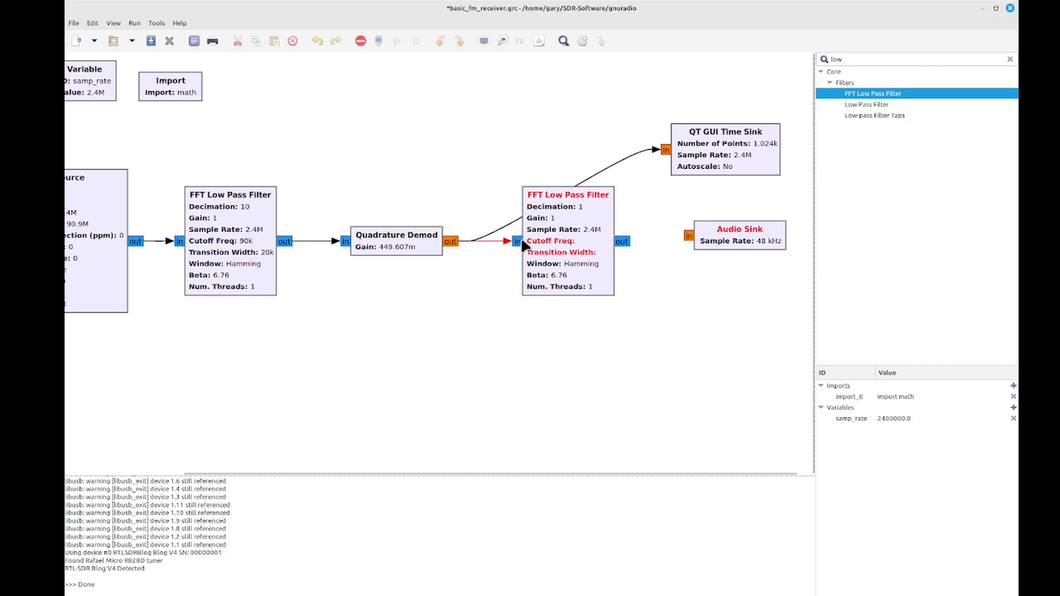
left_click(689, 238)
left_click_drag(713, 234, 711, 241)
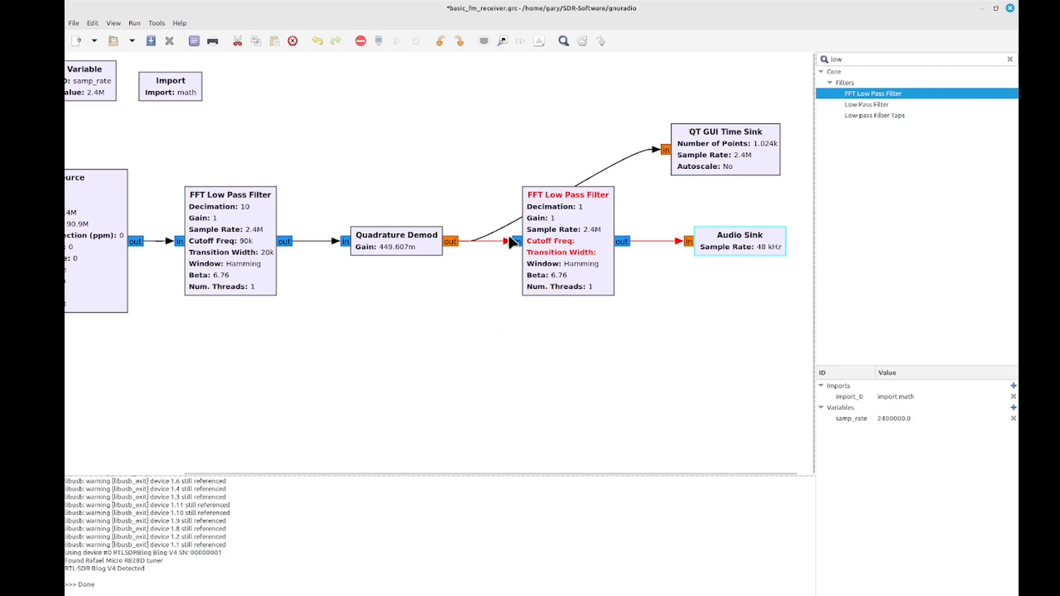
left_click(451, 243)
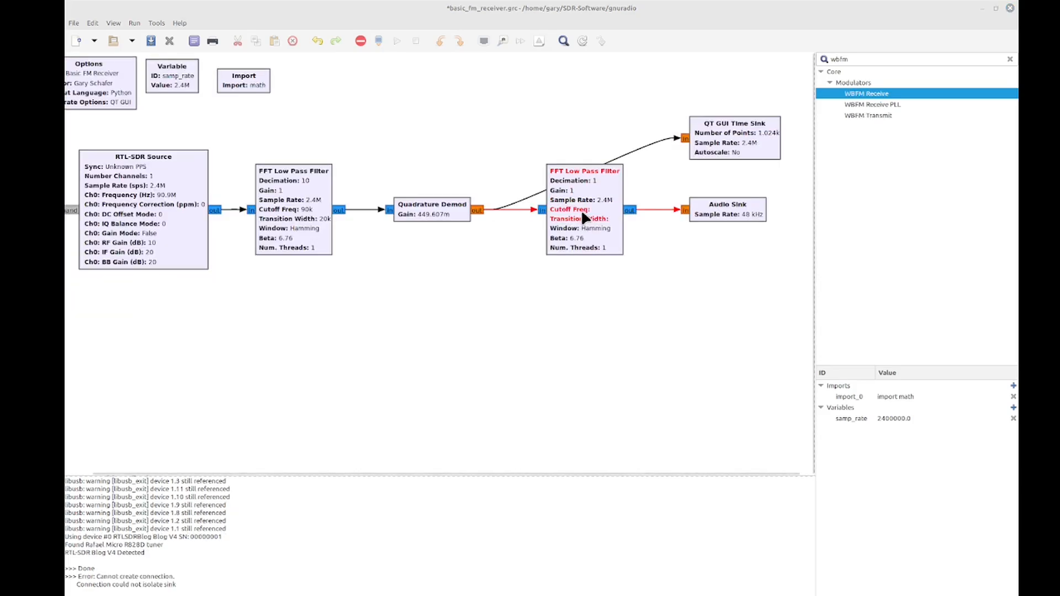
Set the second FFT Low Pass Filter's type to Float->Float (Real Taps) and its decimation to 5.
double_click(580, 210)
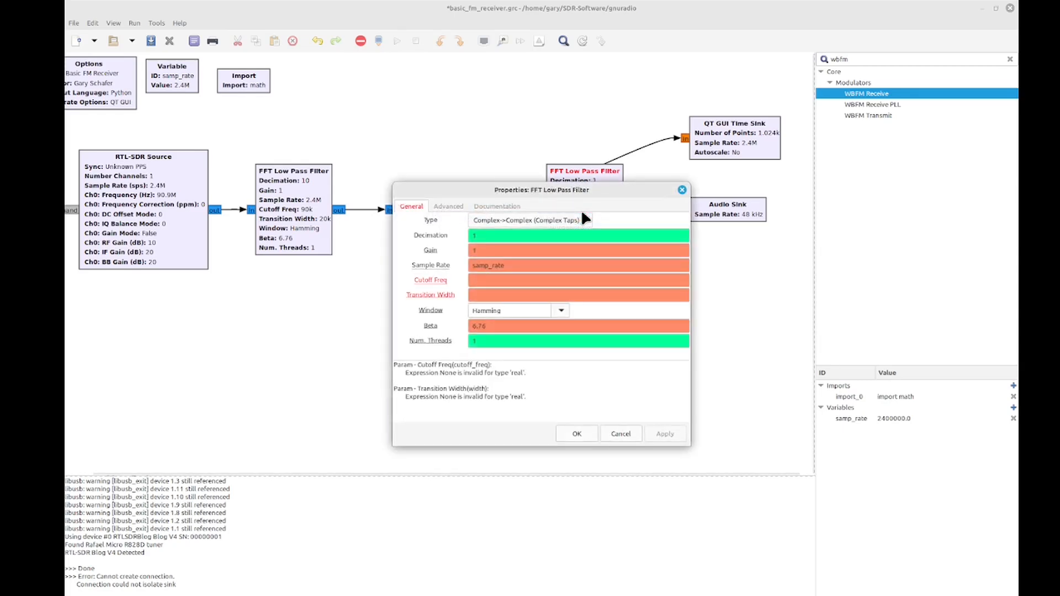
left_click(500, 219)
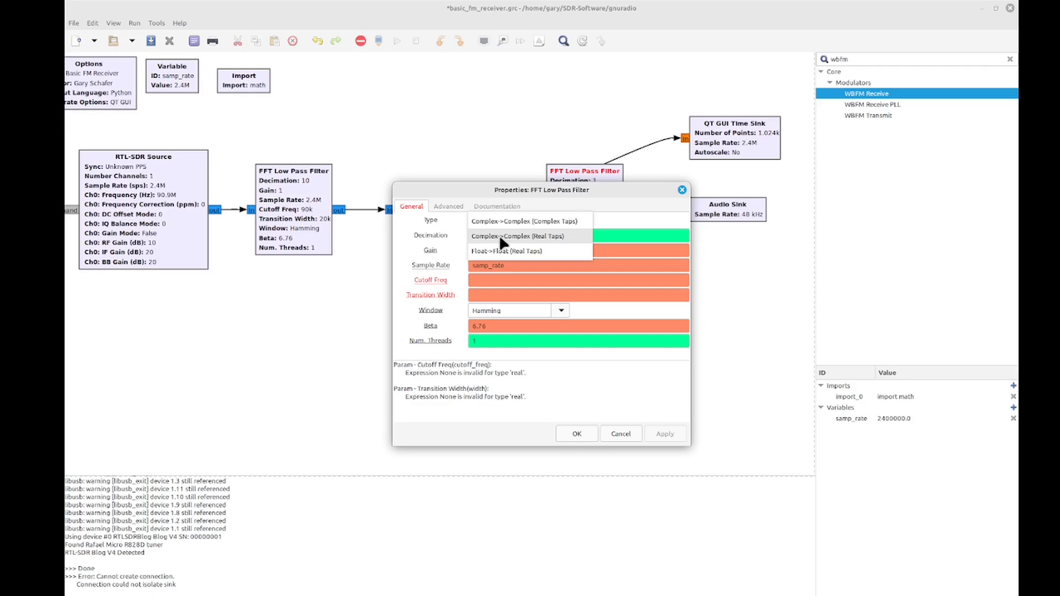
left_click(496, 249)
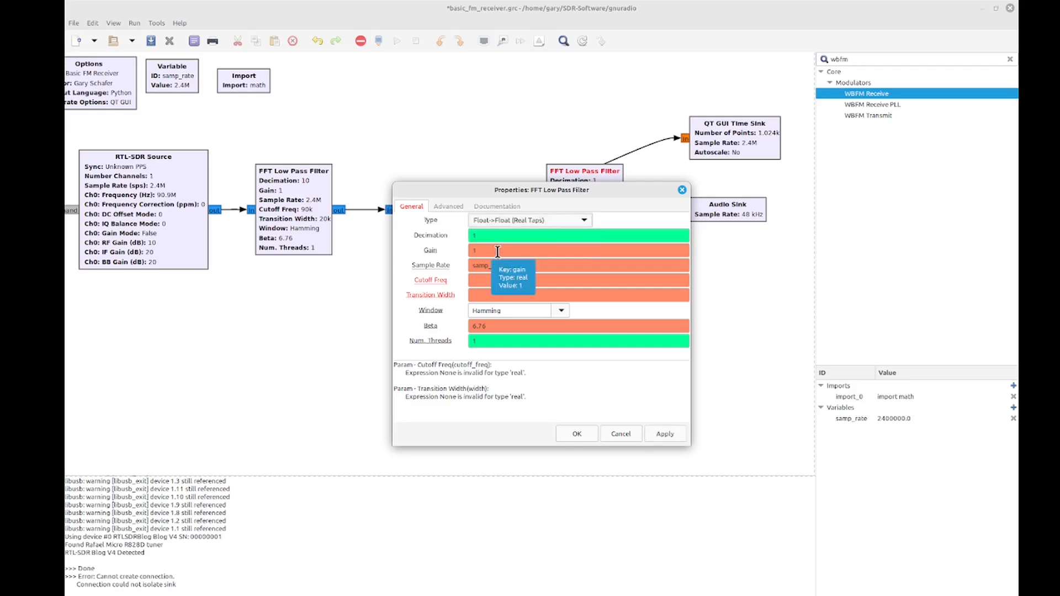
left_click(487, 235)
left_click_drag(487, 236, 456, 235)
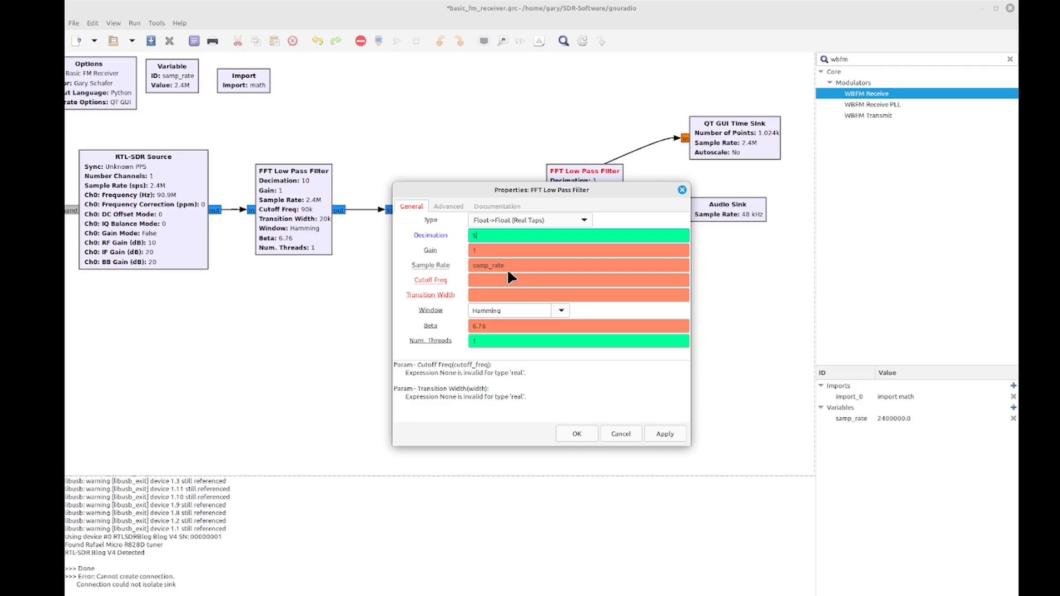
Set the second low-pass filter's sample rate to samp_rate/10, cutoff frequency to 20000 and transition width to 4000.
left_click(512, 266)
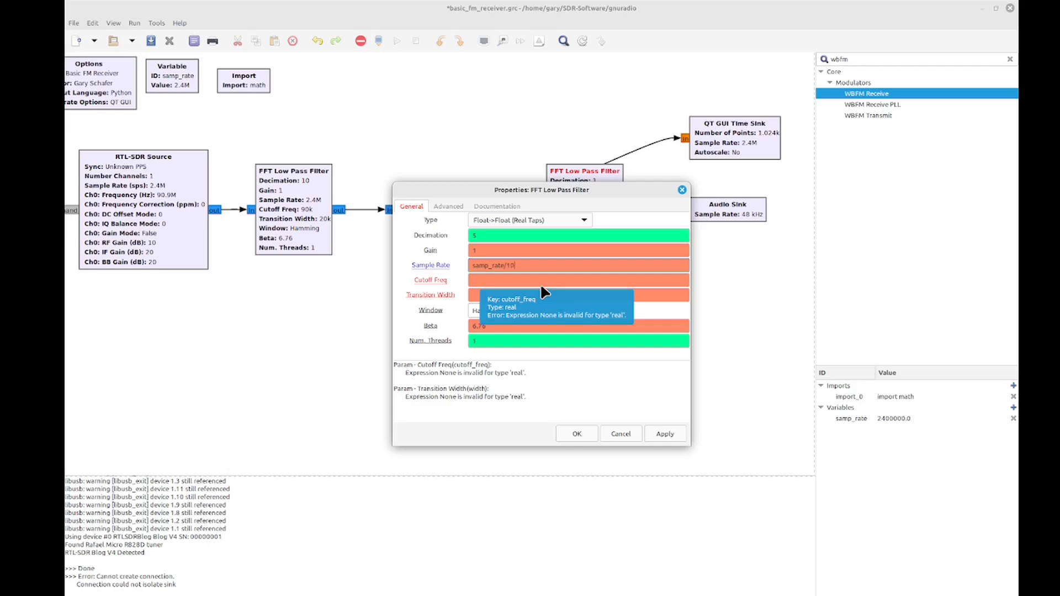
type("/10")
left_click(516, 278)
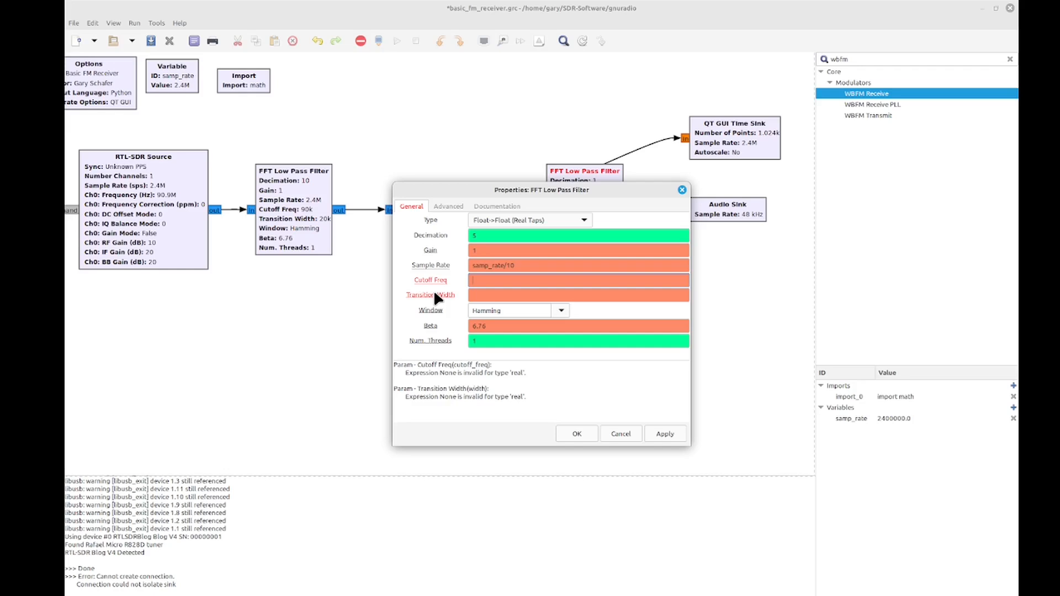
type("20000")
left_click(493, 299)
type("4")
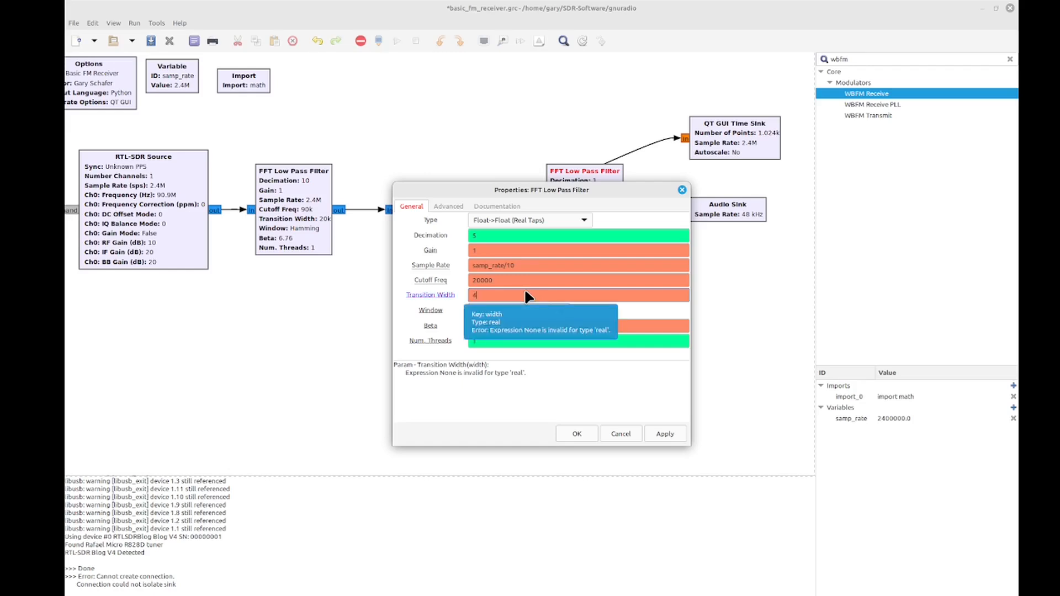
type("000")
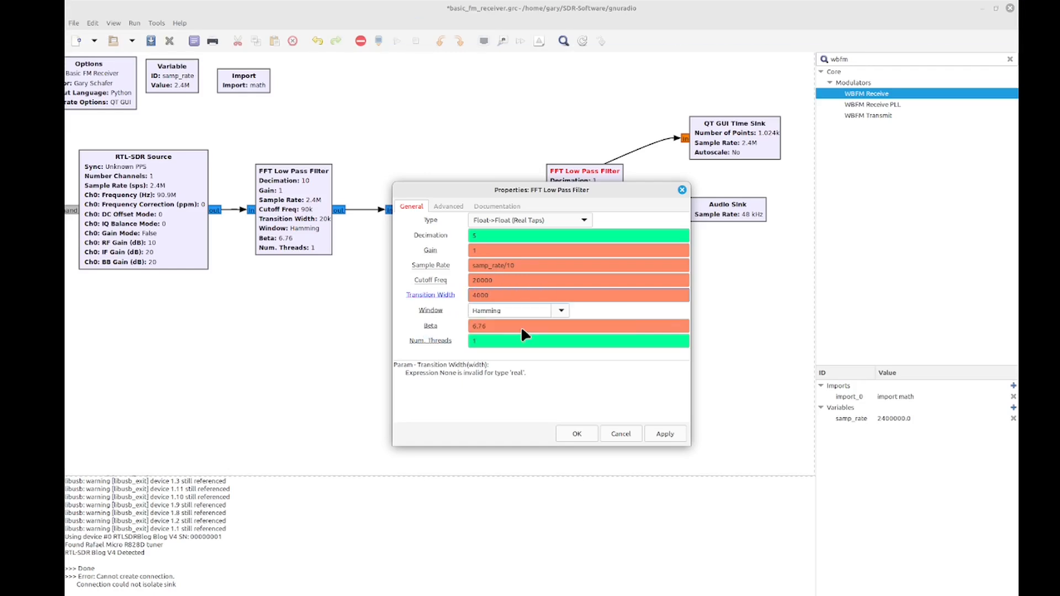
left_click(577, 434)
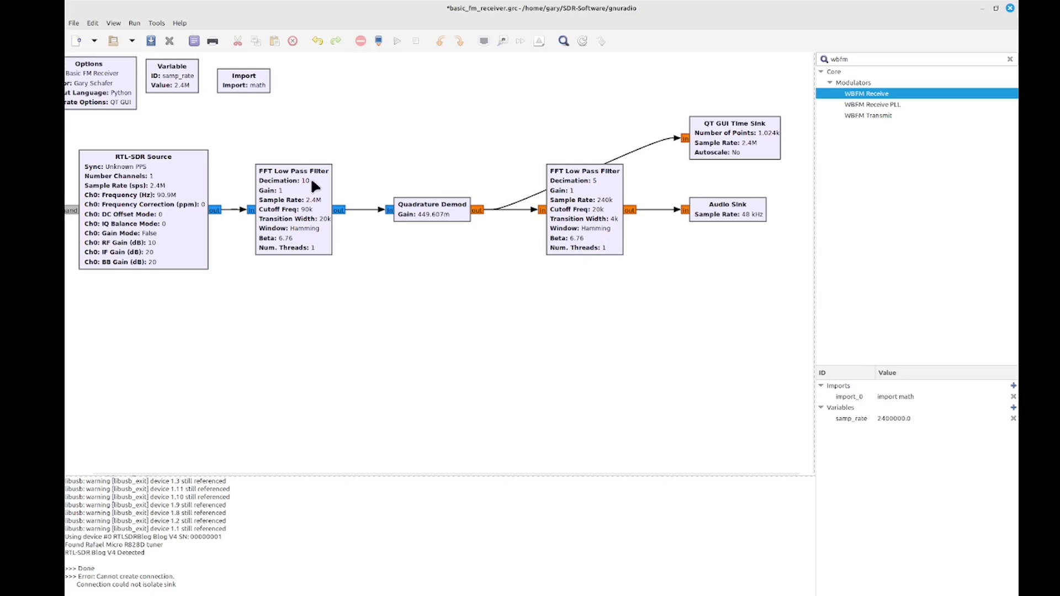
Run the flow graph to check the filtered audio, and review the block chain from the RTL-SDR Source to the Audio Sink.
left_click(397, 41)
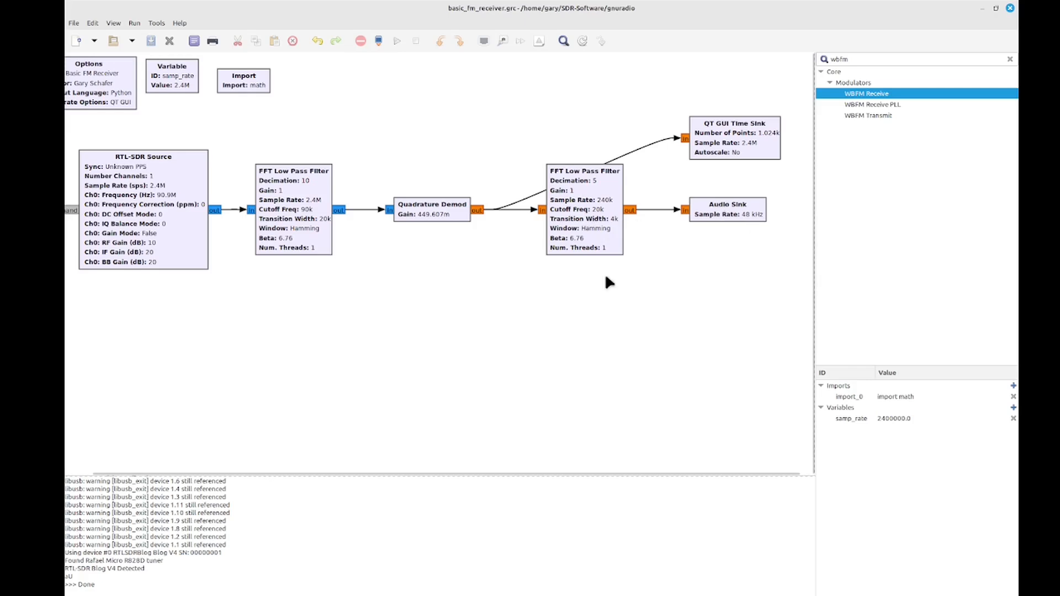
left_click(719, 209)
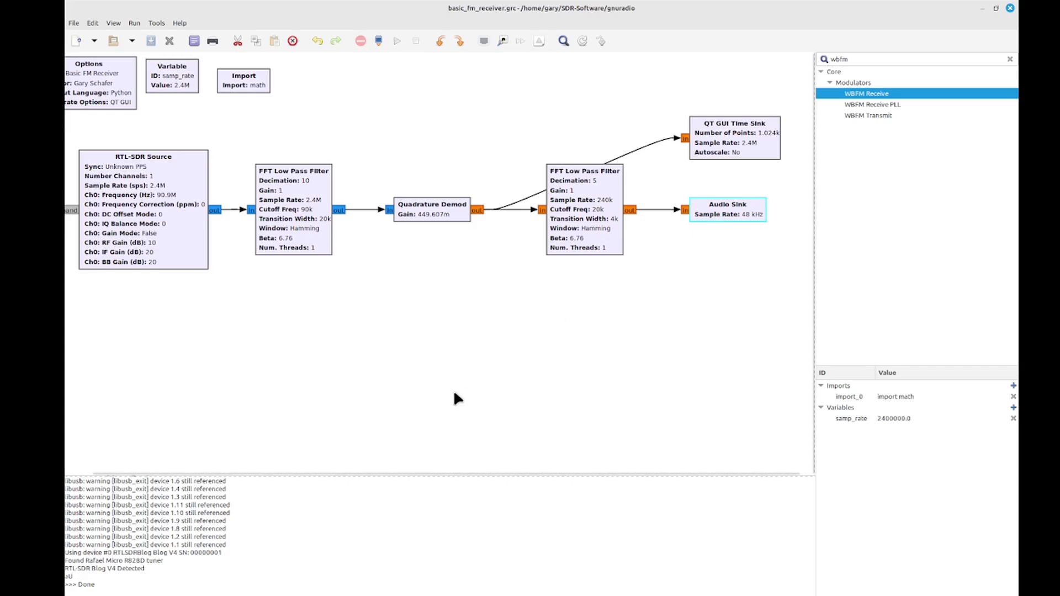
left_click_drag(459, 473, 432, 473)
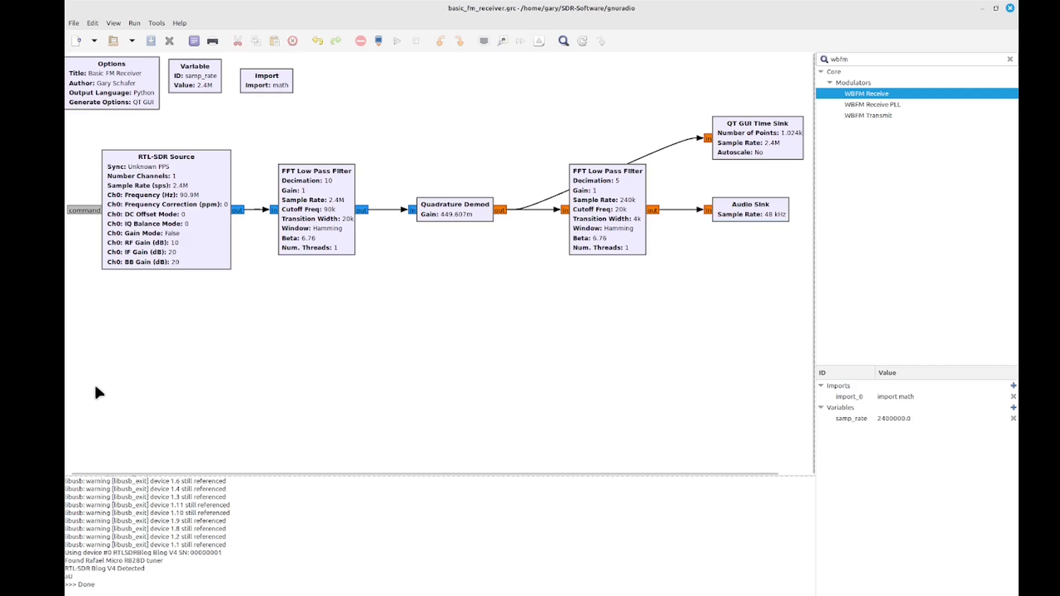
left_click_drag(94, 386, 812, 118)
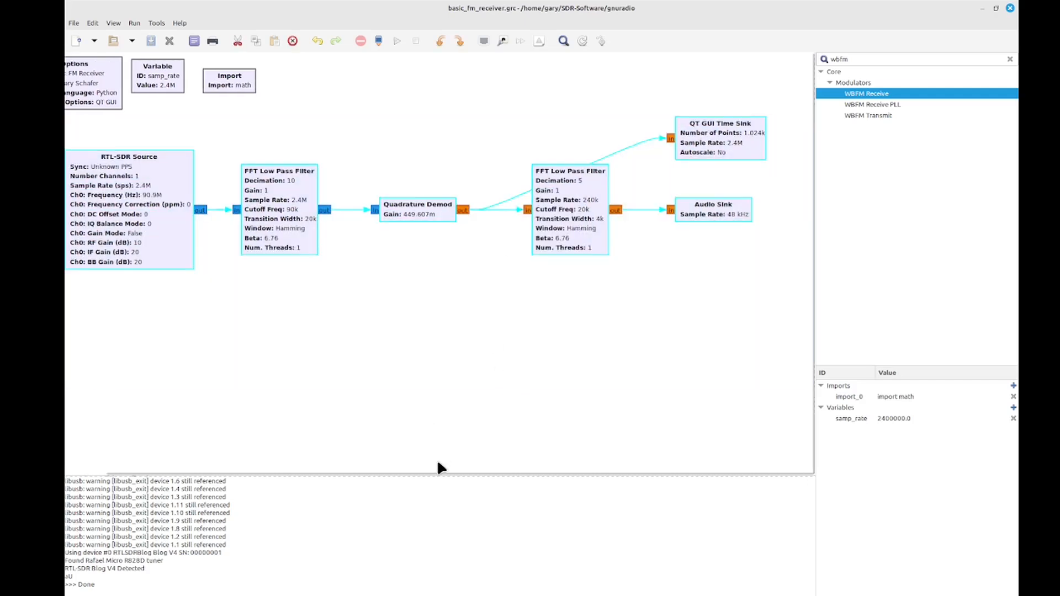
left_click_drag(436, 472, 423, 473)
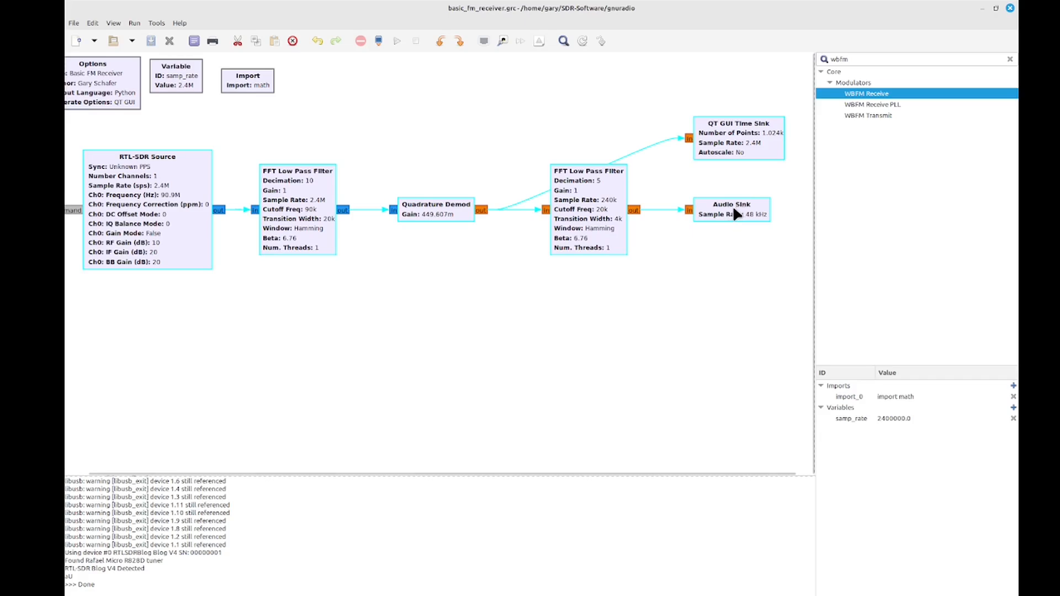
left_click(715, 301)
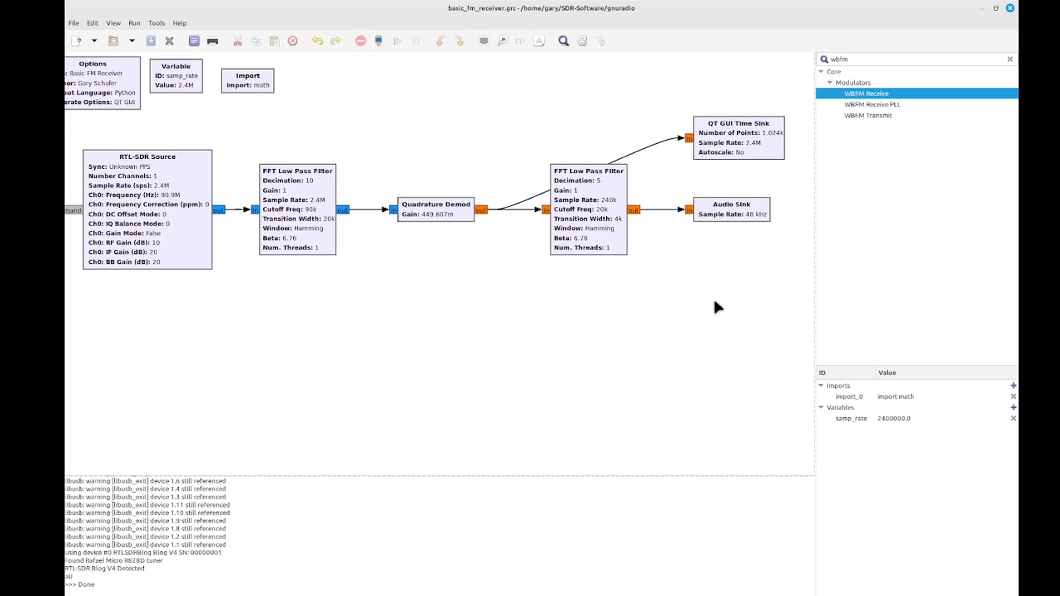
Move the Audio Sink farther from the second low-pass filter and delete the connection between them.
left_click_drag(719, 212, 786, 213)
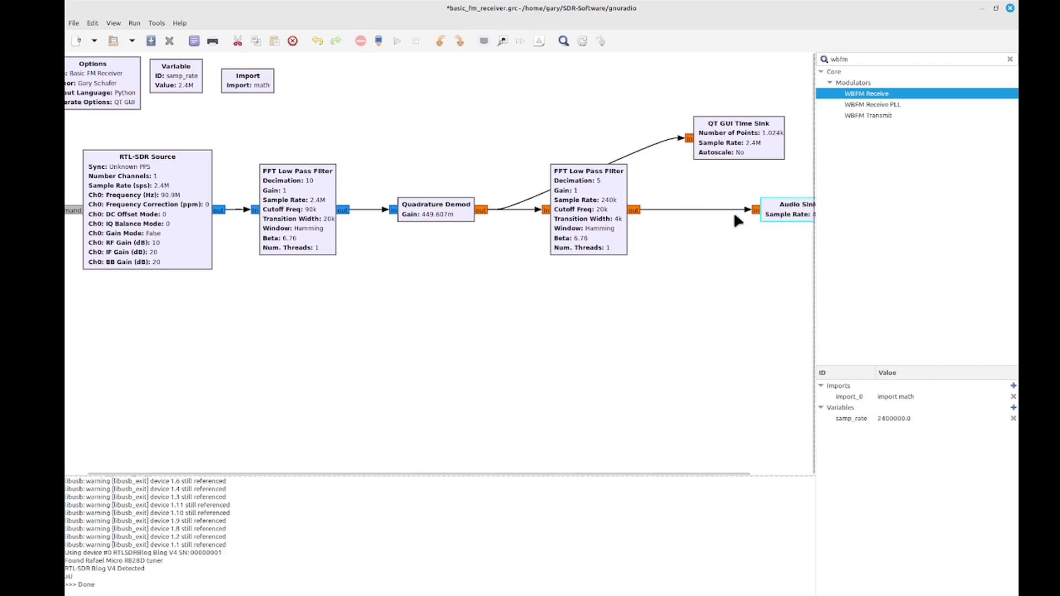
left_click(711, 209)
key("Delete")
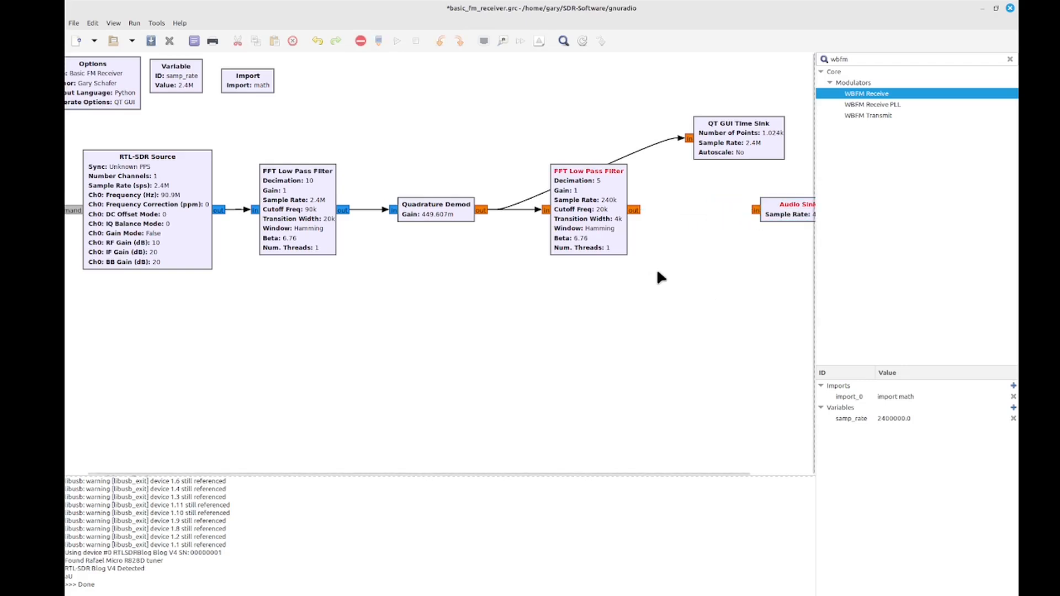
Search the block library for "dee" and place an FM Deemphasis block between the second low-pass filter and the Audio Sink.
key("ctrl+f")
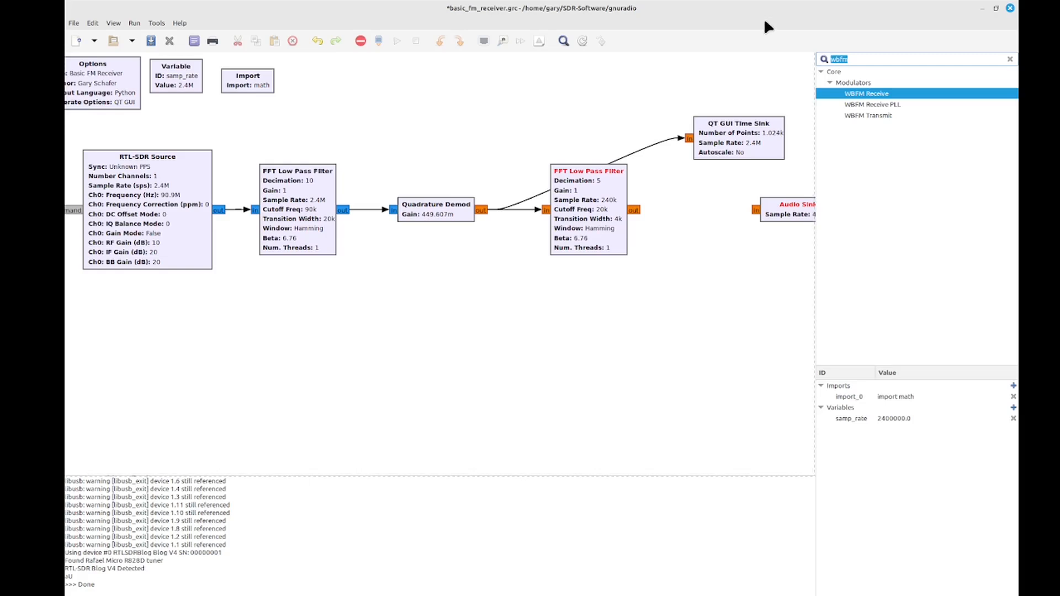
type("dee")
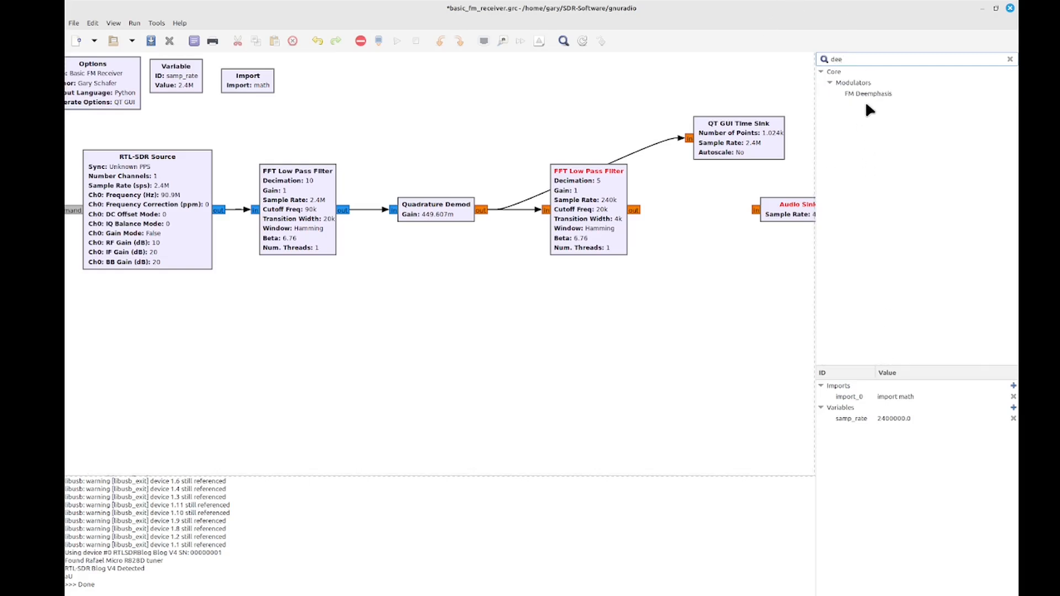
left_click_drag(870, 93, 672, 205)
left_click(793, 204)
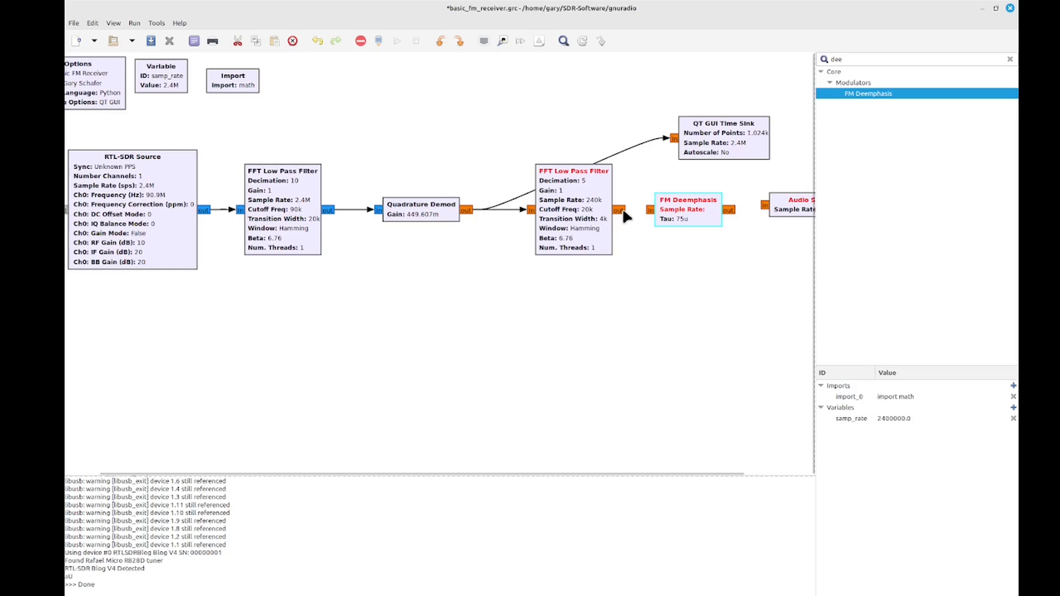
Connect the low-pass filter's output to FM Deemphasis and its output to the Audio Sink, aligning the sink with the chain.
left_click(620, 211)
left_click(651, 211)
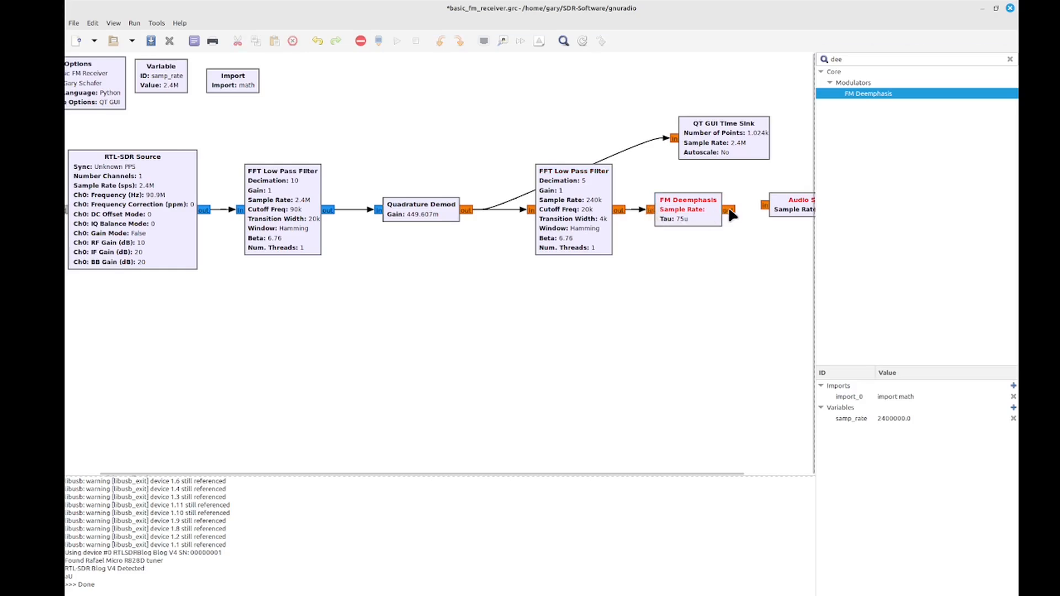
left_click(729, 212)
left_click(765, 205)
left_click_drag(779, 201, 783, 205)
left_click(709, 274)
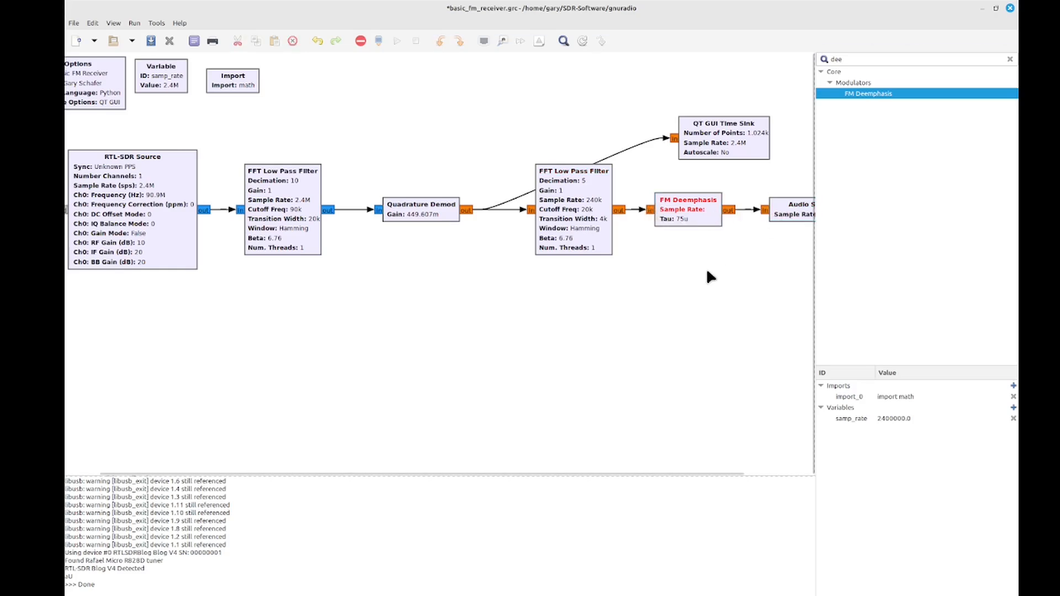
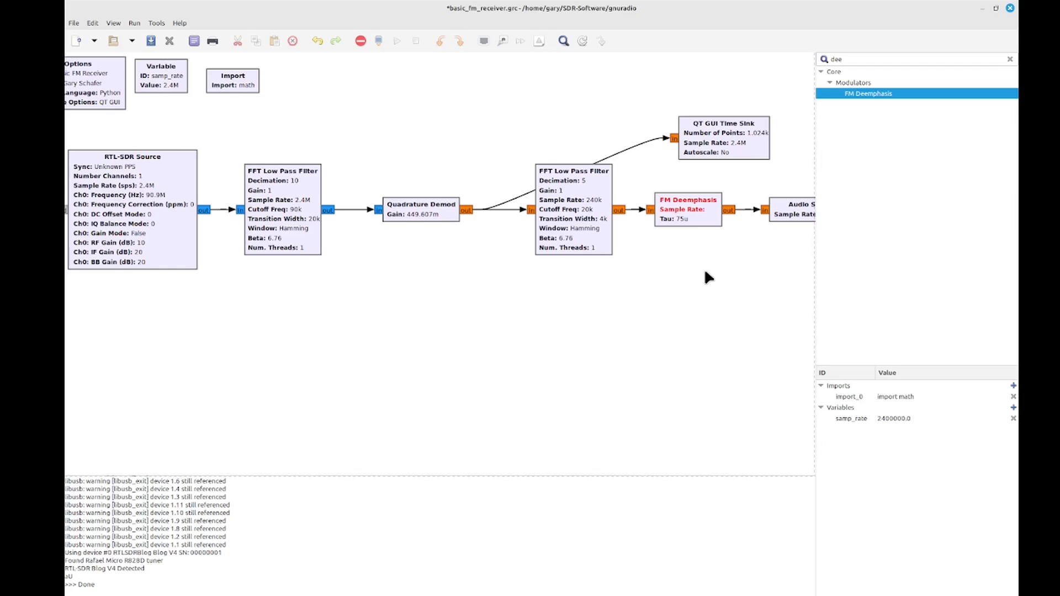
Set the FM Deemphasis sample rate to 48e3 and run the flow graph.
double_click(684, 215)
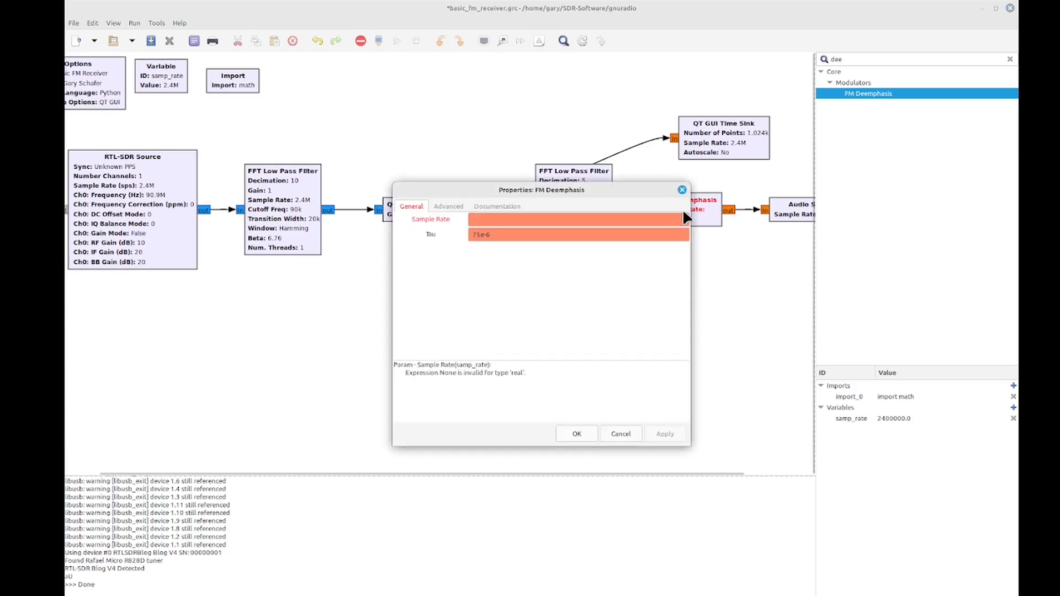
left_click(506, 218)
type("48e3")
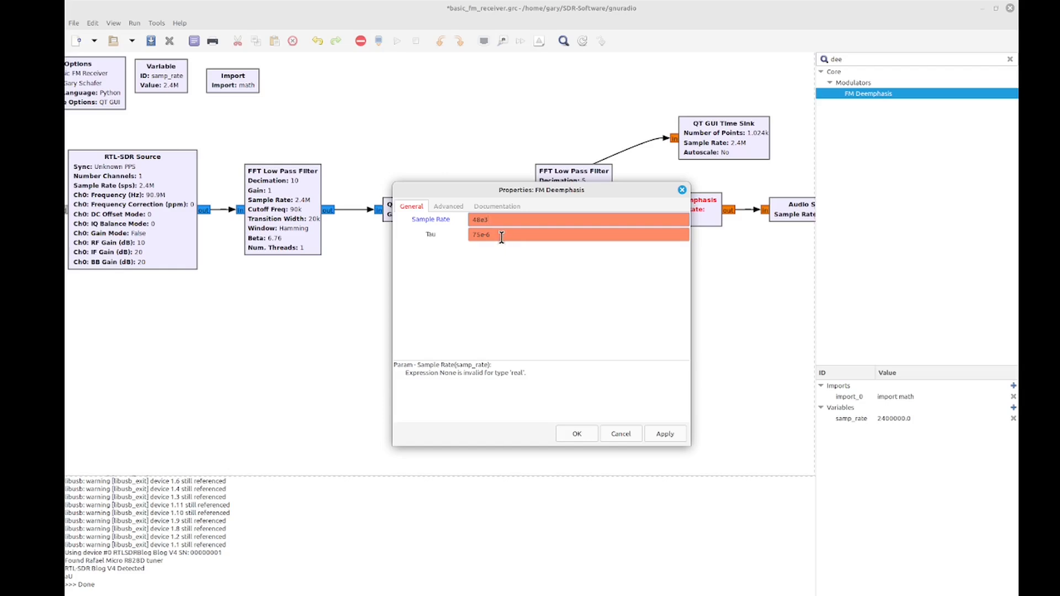
left_click(576, 433)
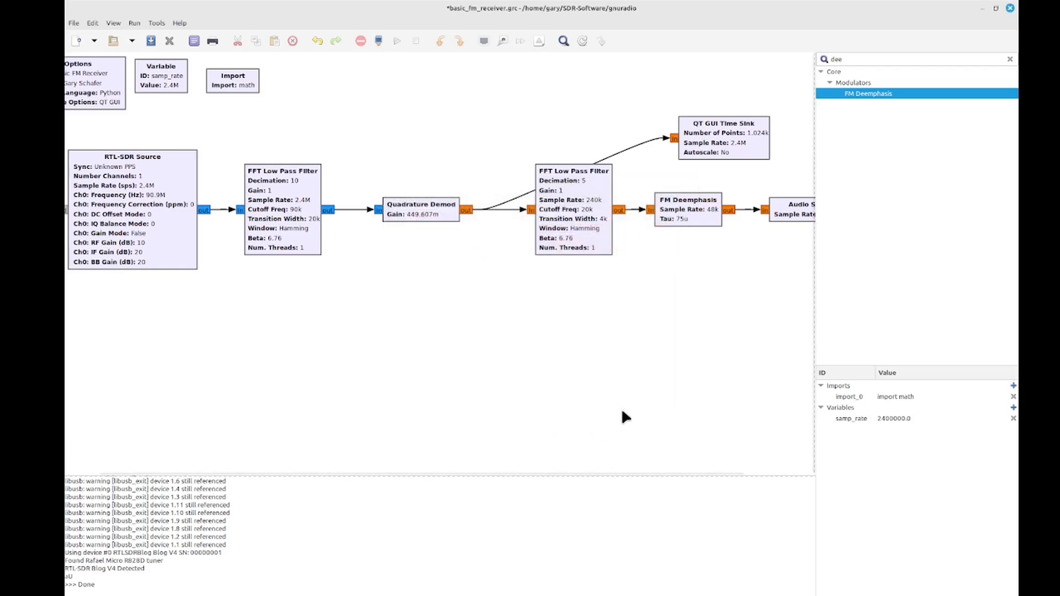
left_click(395, 38)
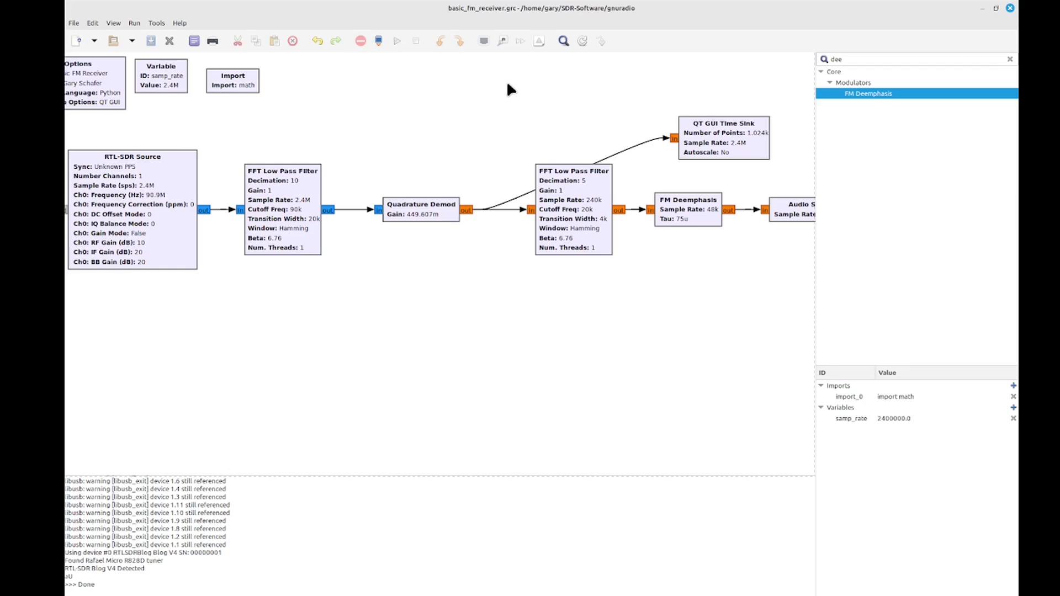
Place a WBFM Receive block below the second low-pass filter and compare it with the Quadrature Demod, low-pass filter and FM Deemphasis blocks.
left_click(694, 209)
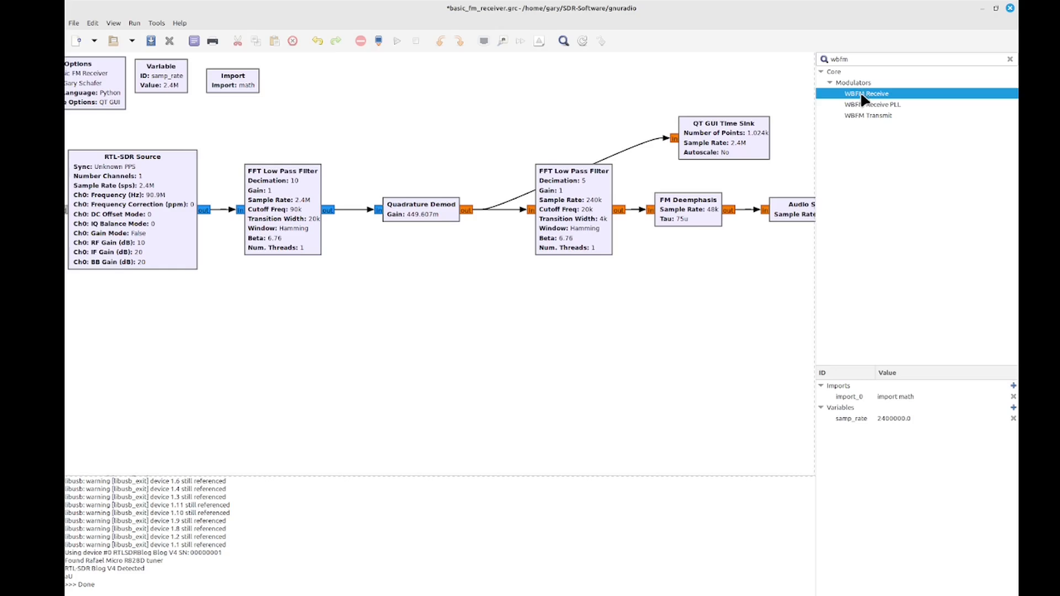
left_click_drag(860, 93, 540, 281)
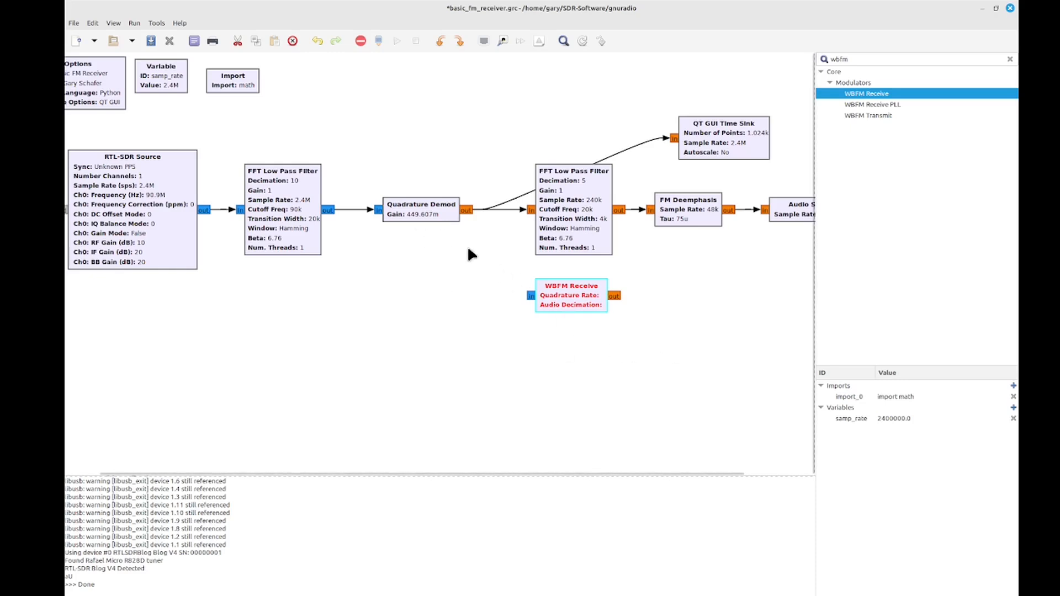
left_click(434, 210)
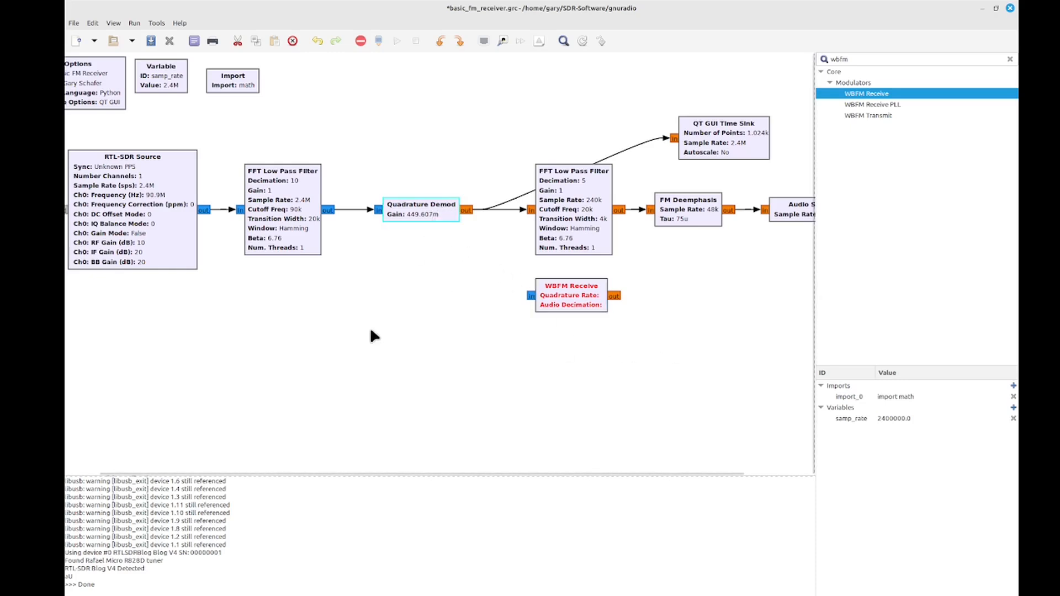
left_click(581, 207)
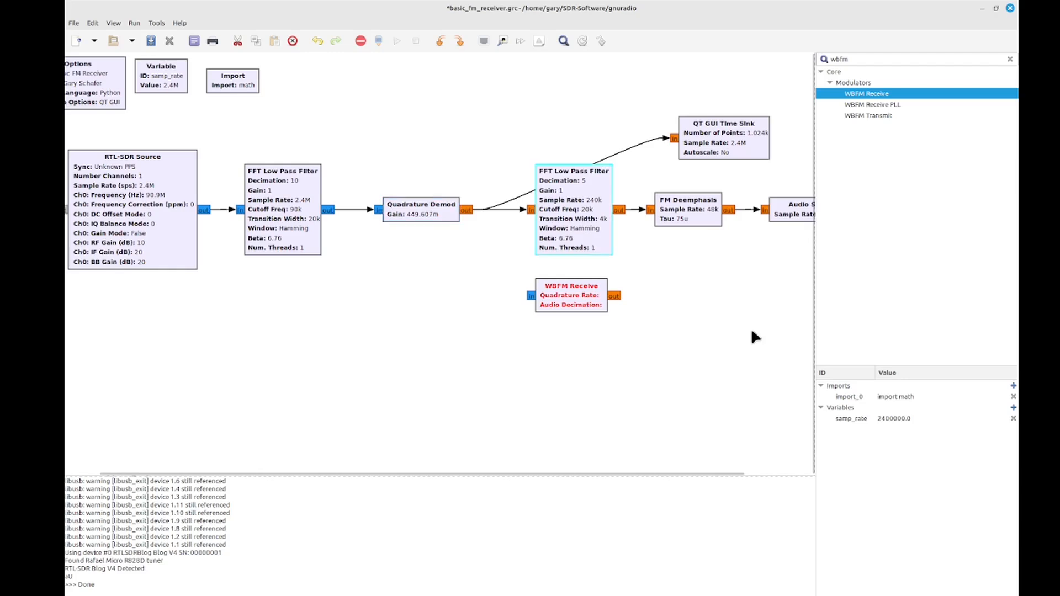
left_click(693, 204)
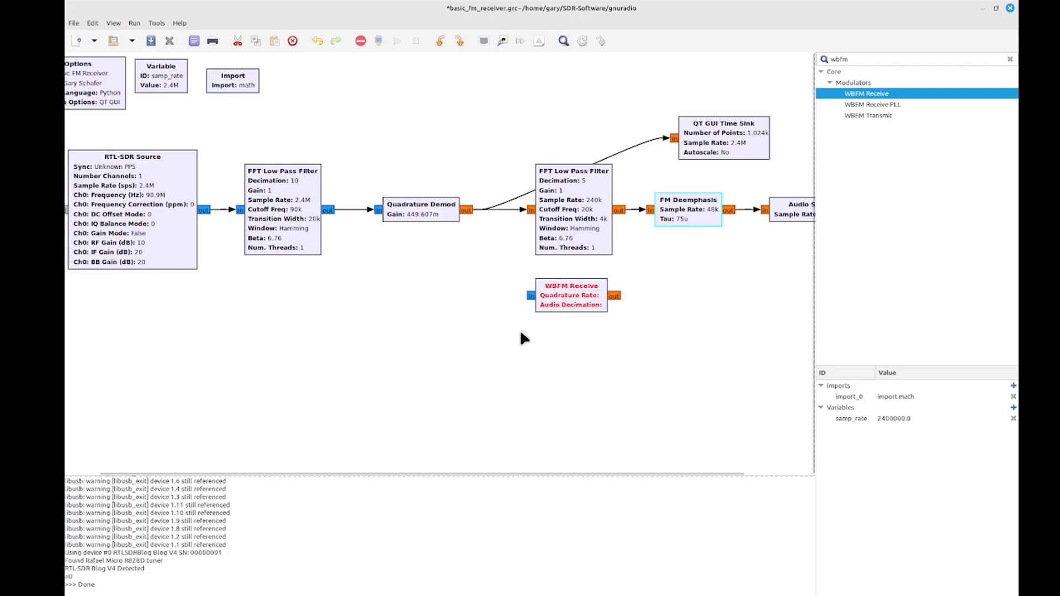
left_click_drag(565, 294, 560, 303)
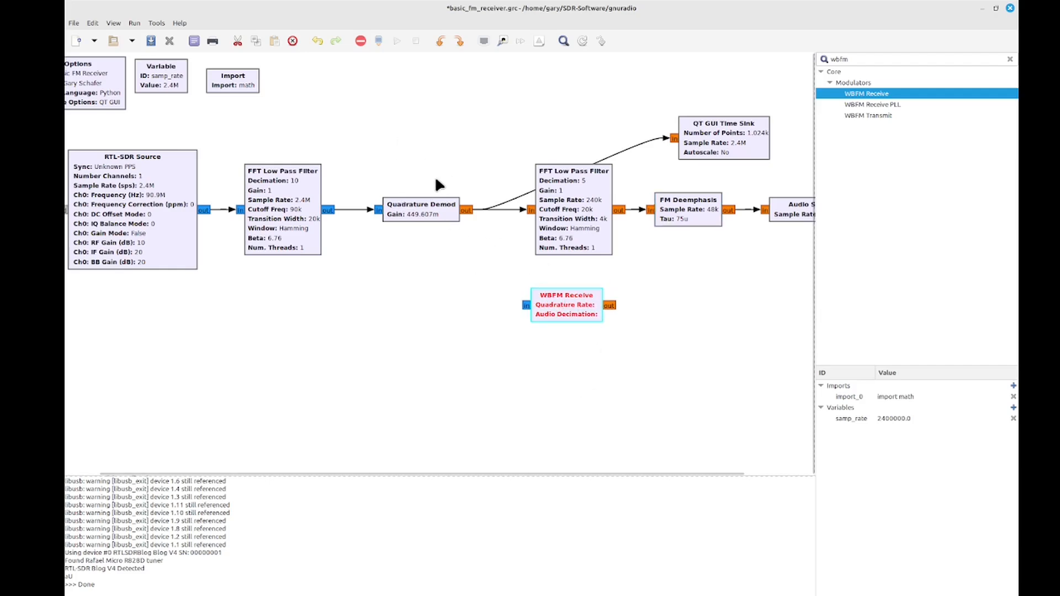
left_click_drag(409, 175, 706, 238)
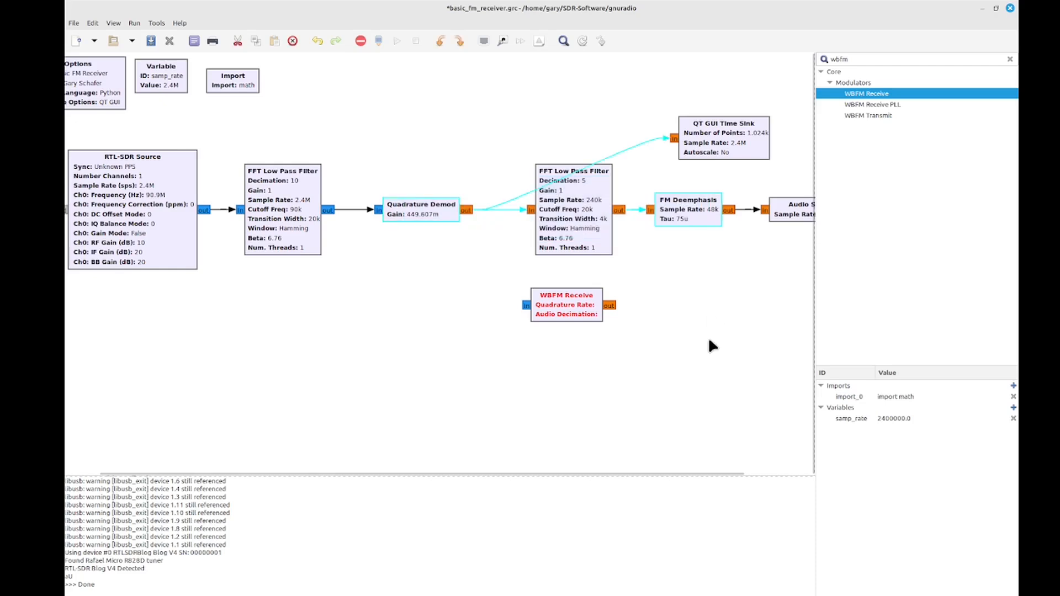
left_click(559, 305)
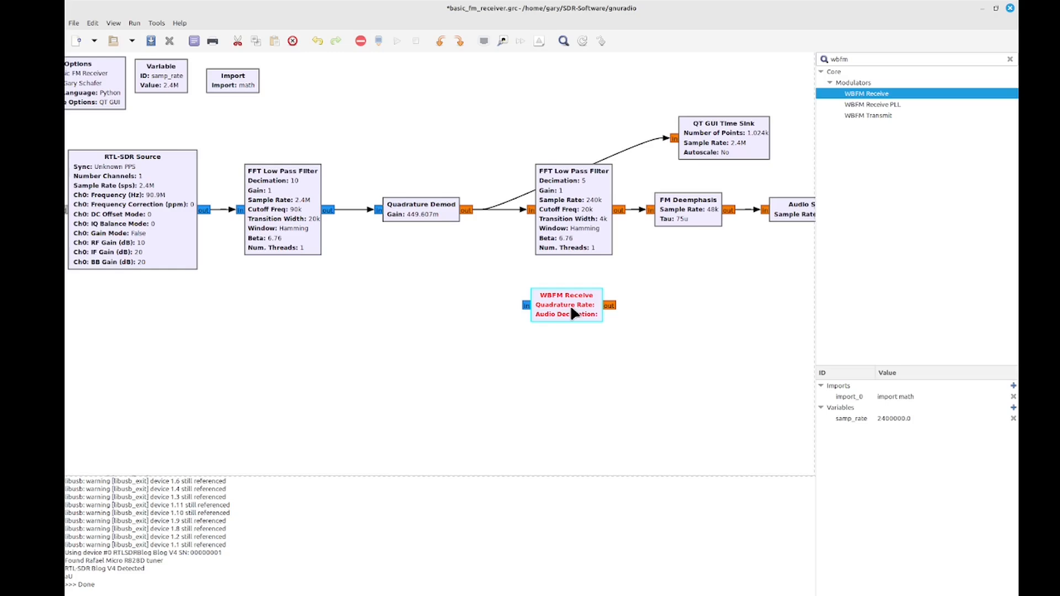
Set the Quadrature Demod's gain to (samp_rate/10)/(6.28*75e3) and shift the Import block slightly.
double_click(424, 212)
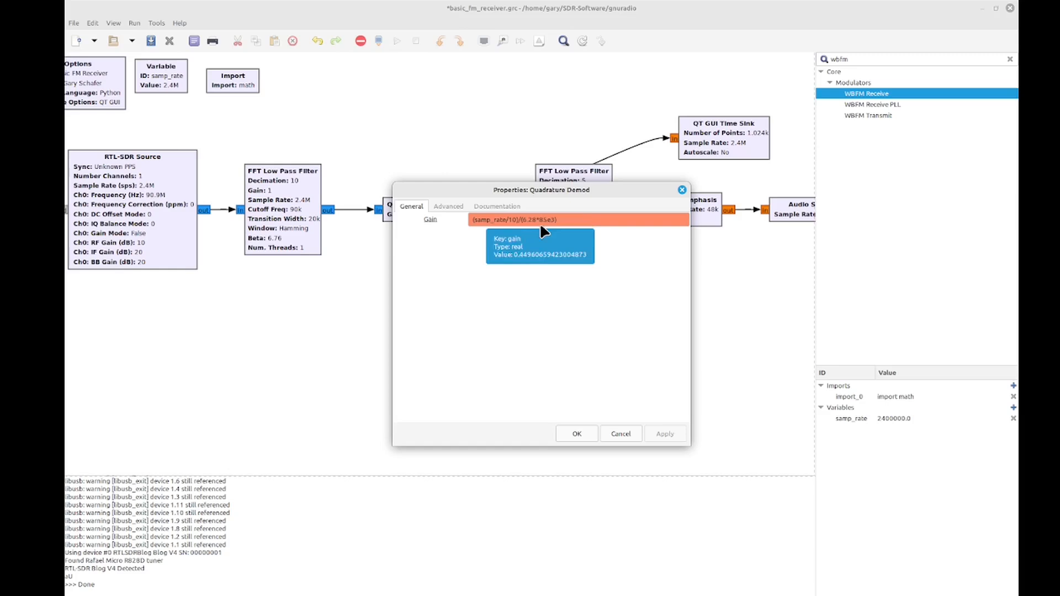
left_click_drag(539, 221, 544, 220)
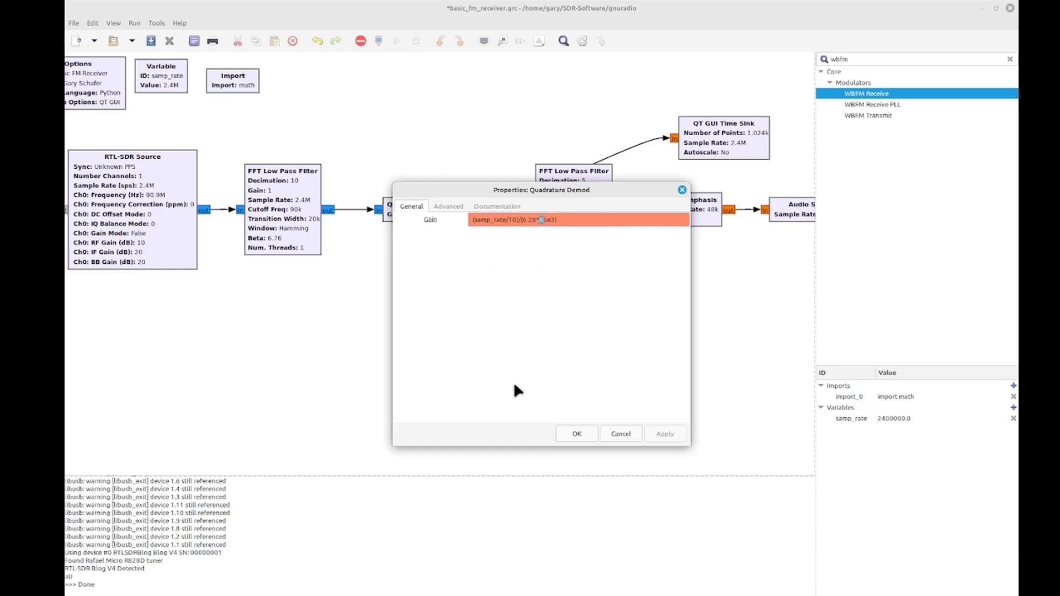
type("7")
left_click_drag(522, 220, 536, 219)
left_click(574, 434)
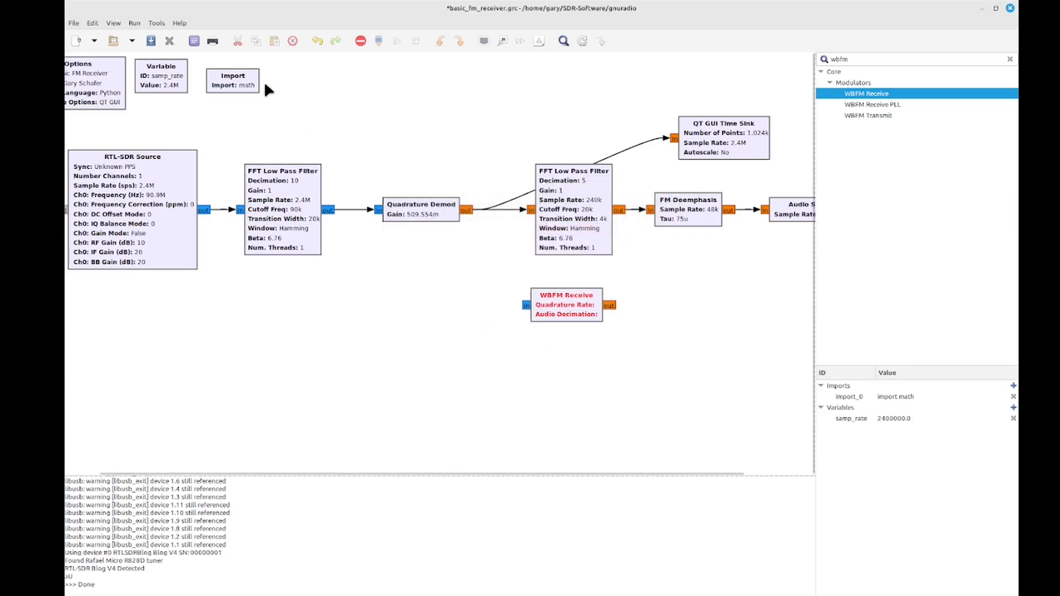
left_click_drag(231, 83, 237, 89)
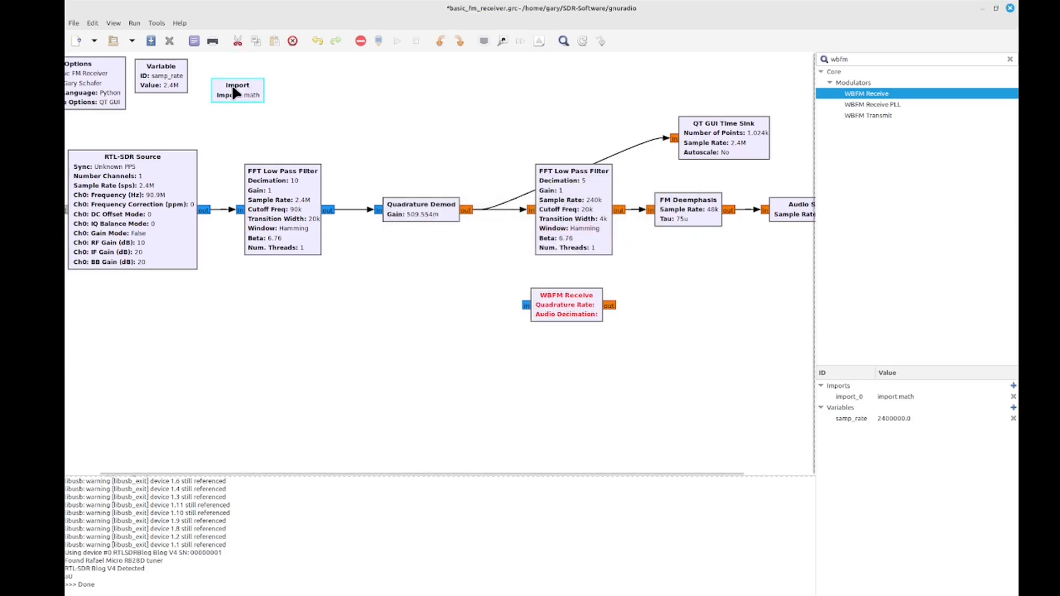
Check the Import block's math import and set the Quadrature Demod's gain to (samp_rate/10)/(2*math.pi*75e3).
double_click(243, 89)
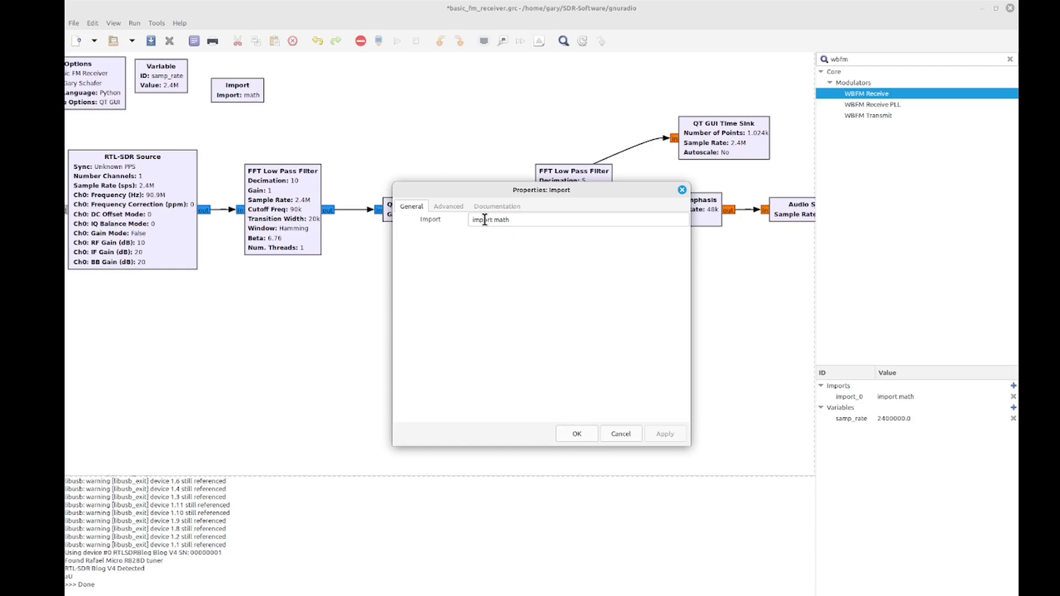
left_click(578, 434)
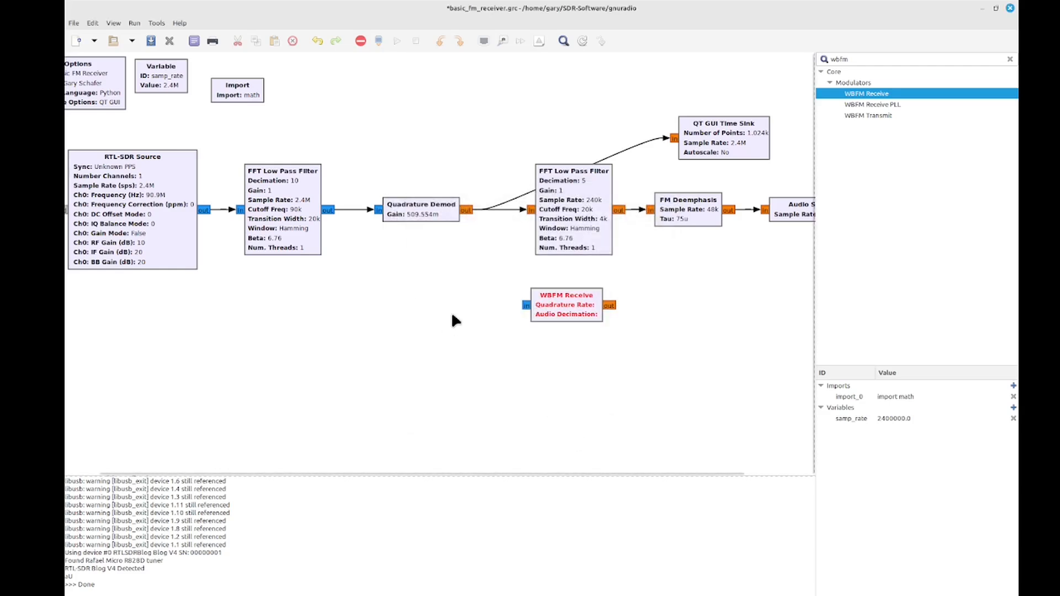
double_click(424, 205)
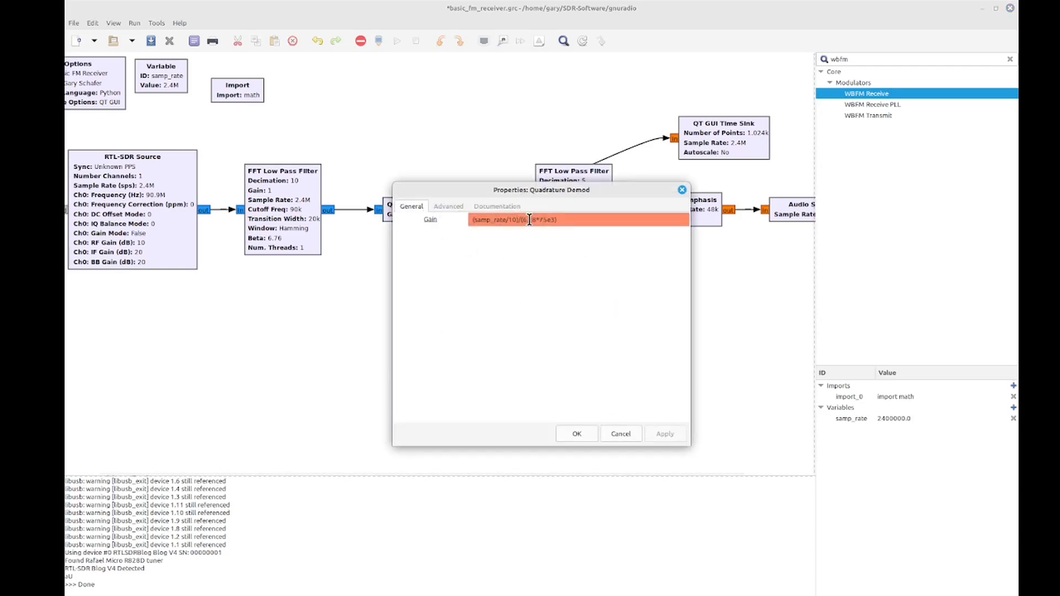
left_click_drag(523, 219, 536, 220)
type("2*math.pi*")
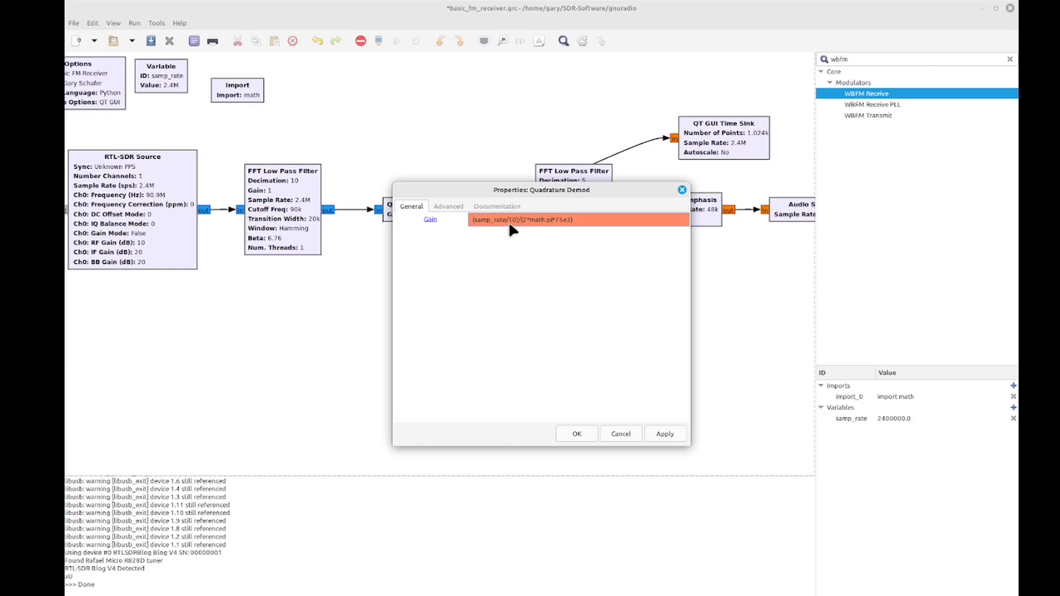
mouse_move(535, 220)
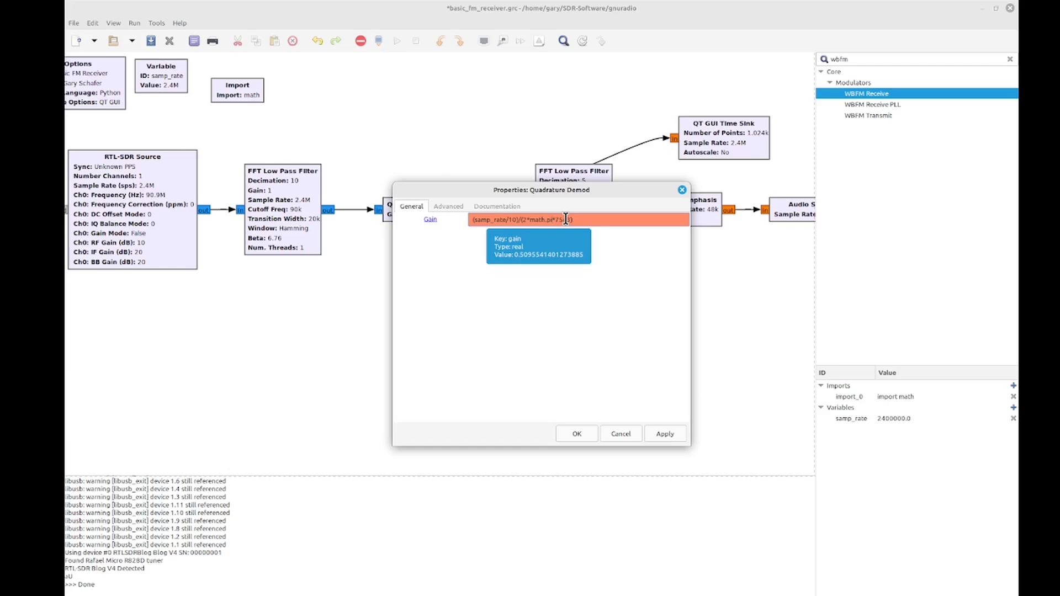
left_click(575, 433)
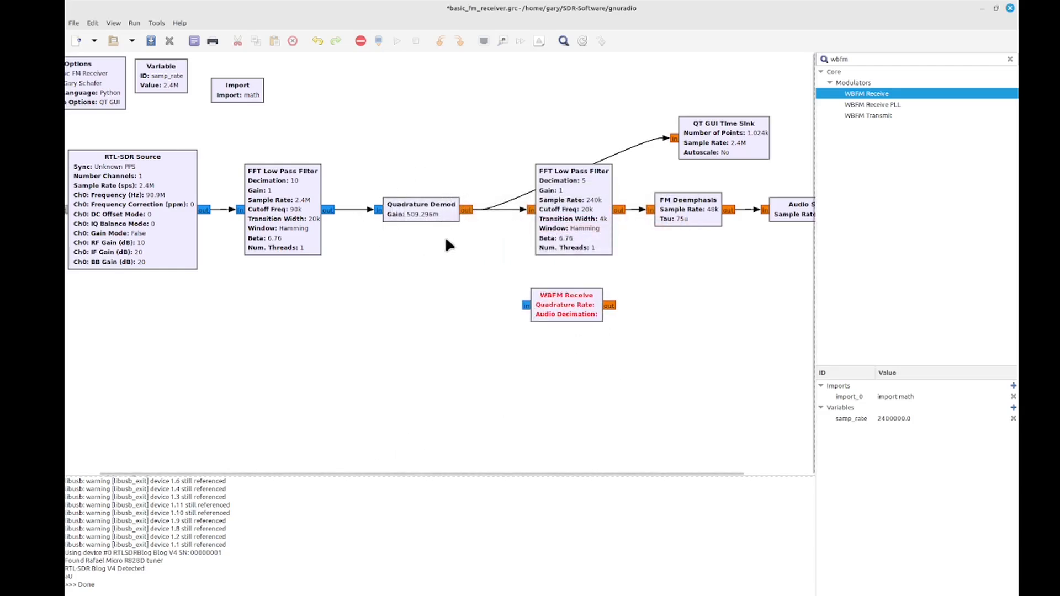
Set the second FFT Low Pass Filter's transition width to 1500 and its cutoff frequency to 22500.
left_click(575, 297)
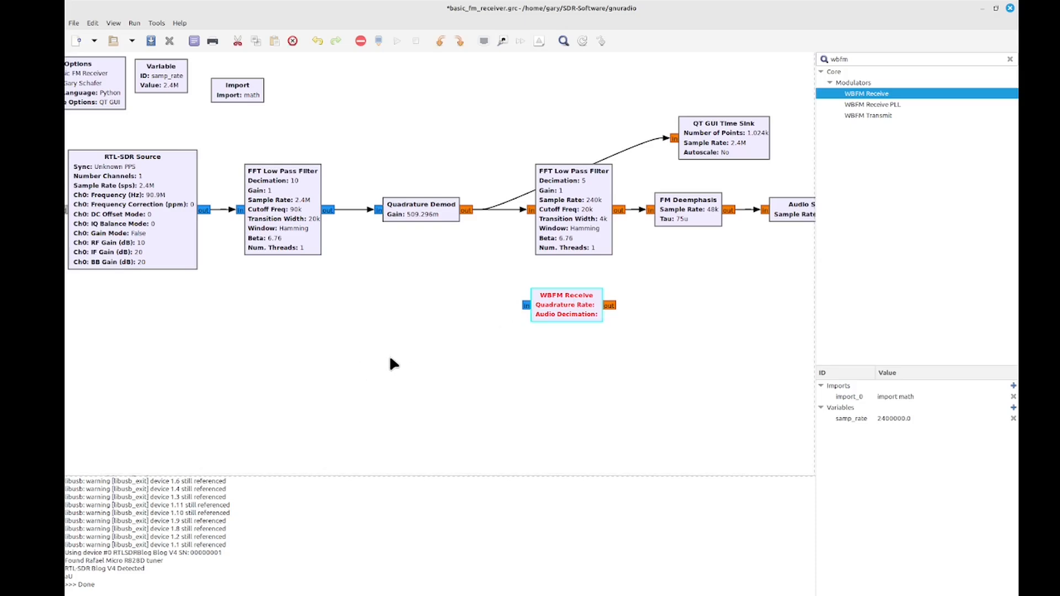
double_click(573, 225)
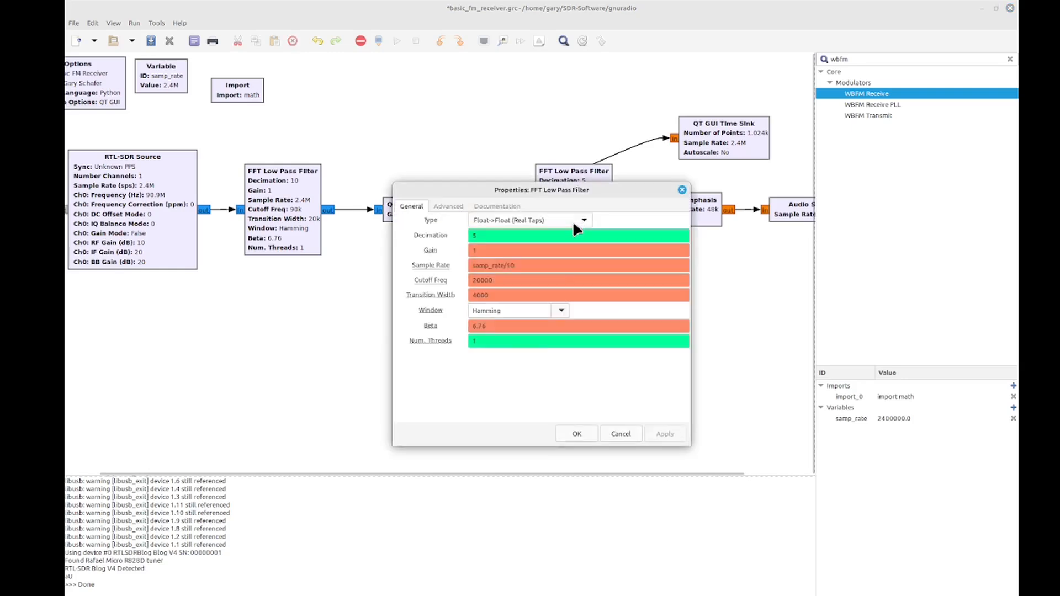
double_click(500, 281)
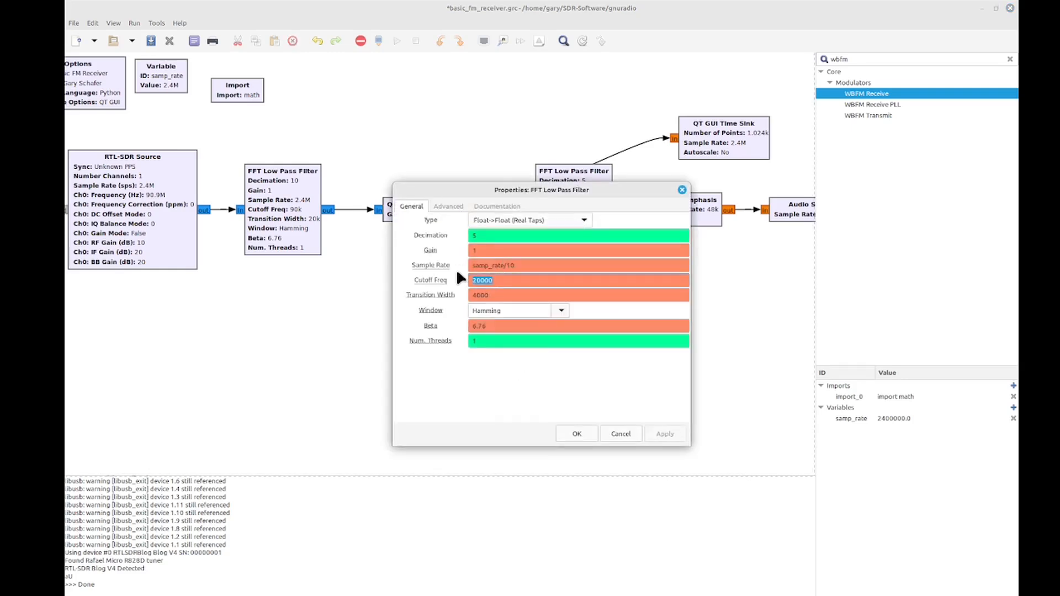
double_click(502, 295)
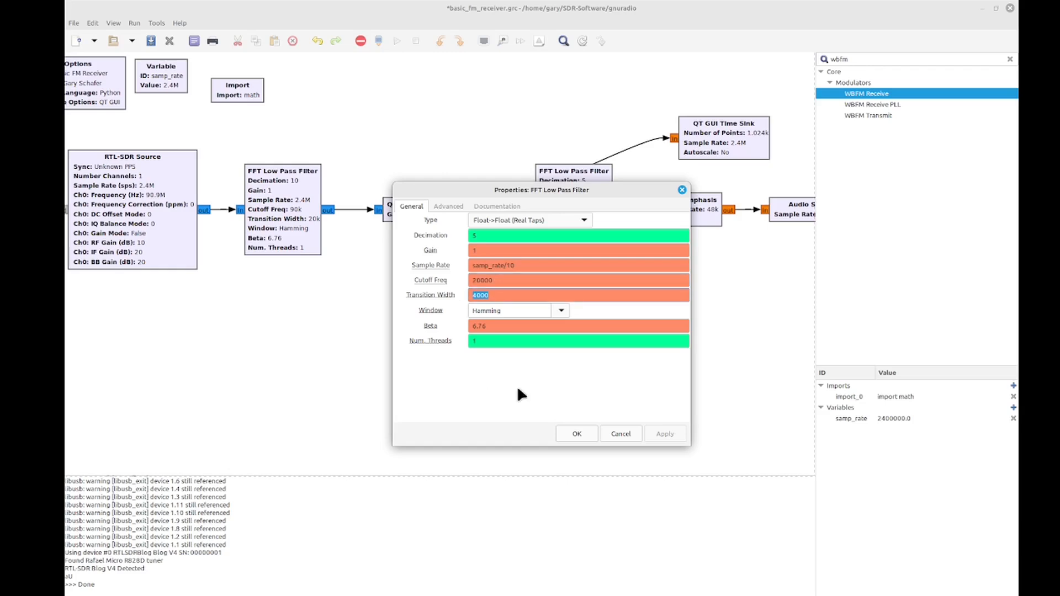
left_click(499, 294)
left_click_drag(499, 294, 448, 301)
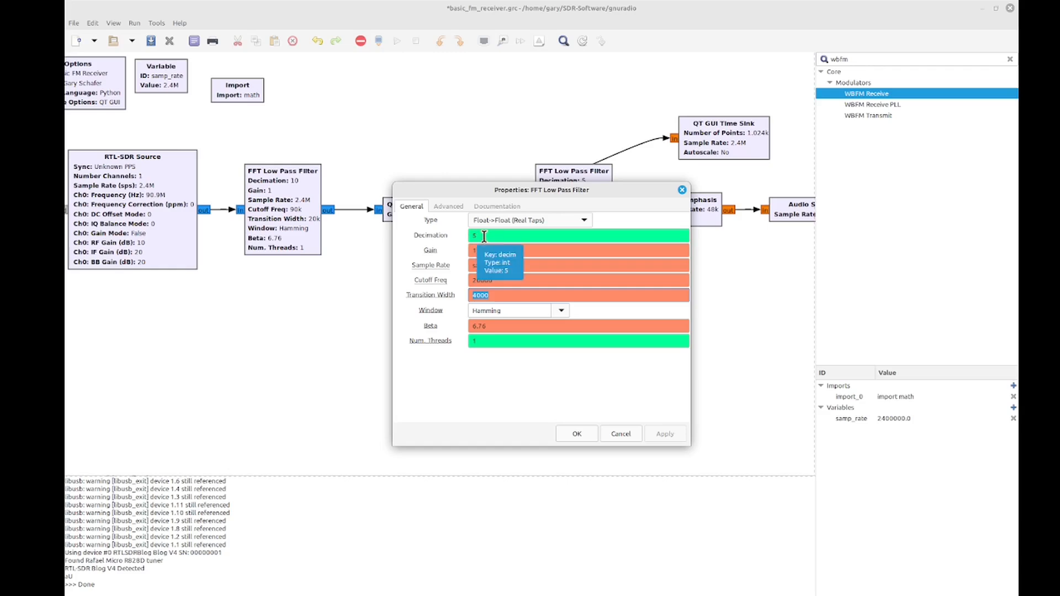
left_click(498, 295)
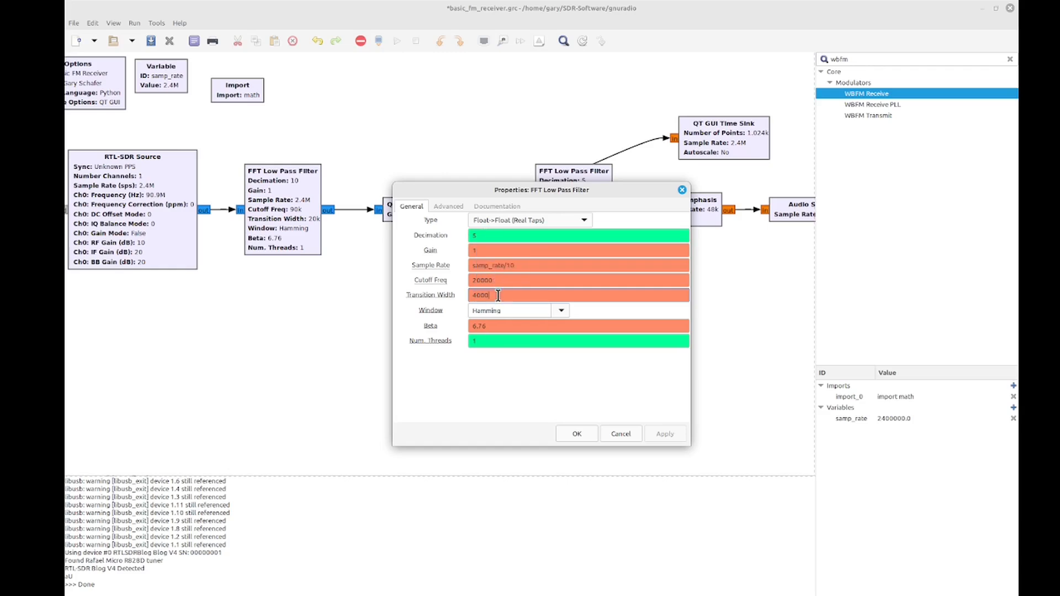
left_click_drag(498, 295, 448, 297)
type("1500")
double_click(500, 279)
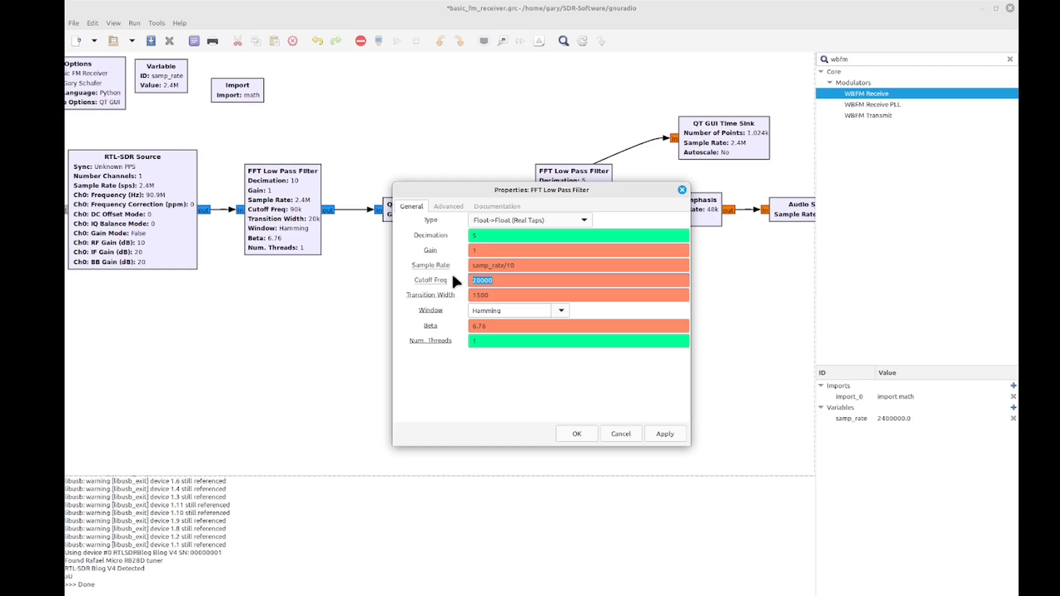
type("22500")
left_click(575, 434)
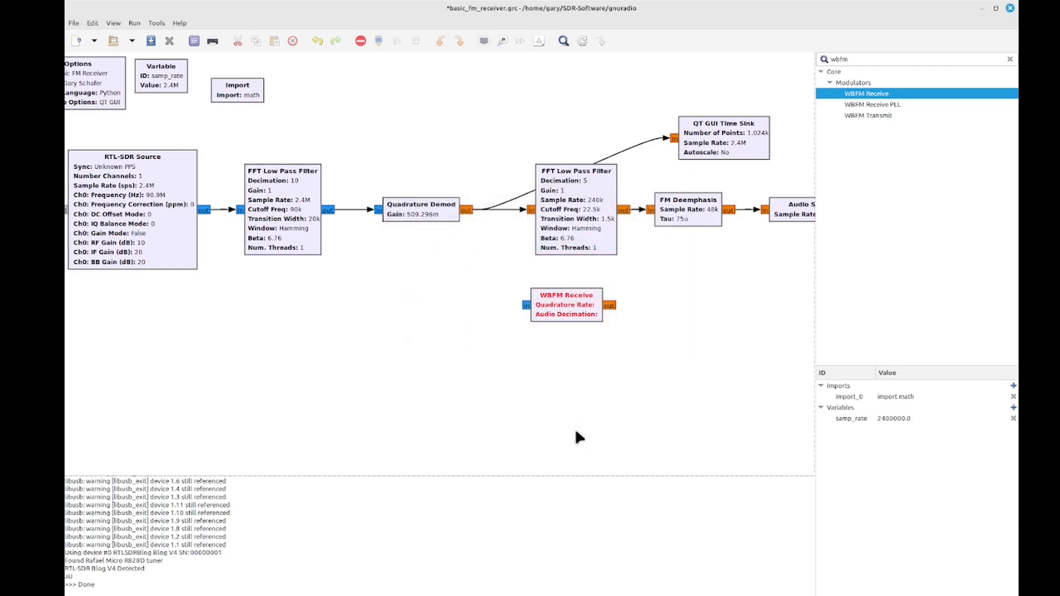
Set the WBFM Receive block's quadrature rate to 240e3 and its audio decimation to 5.
left_click_drag(367, 169, 719, 255)
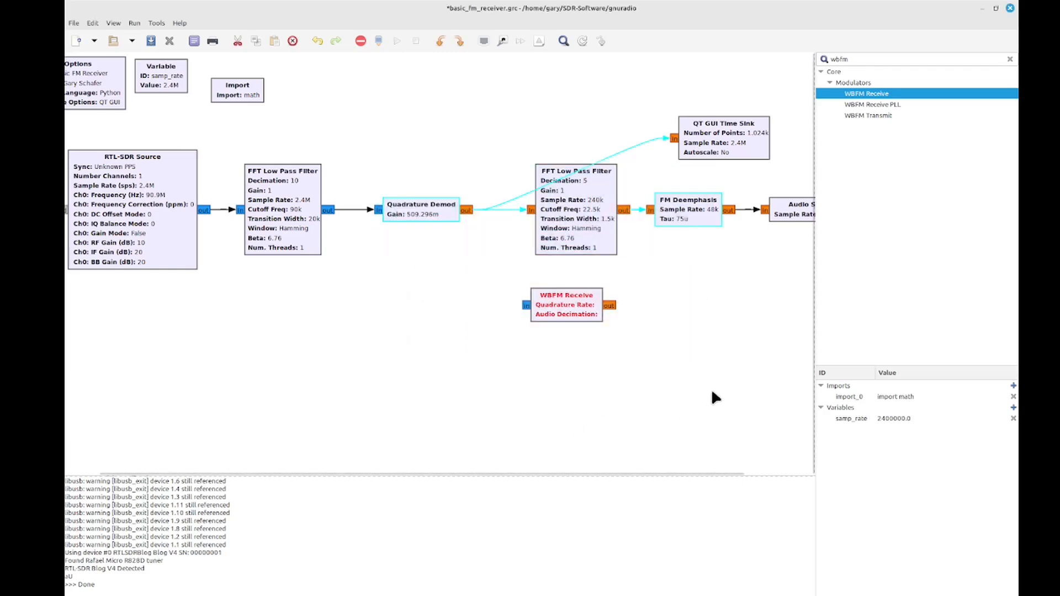
left_click(560, 303)
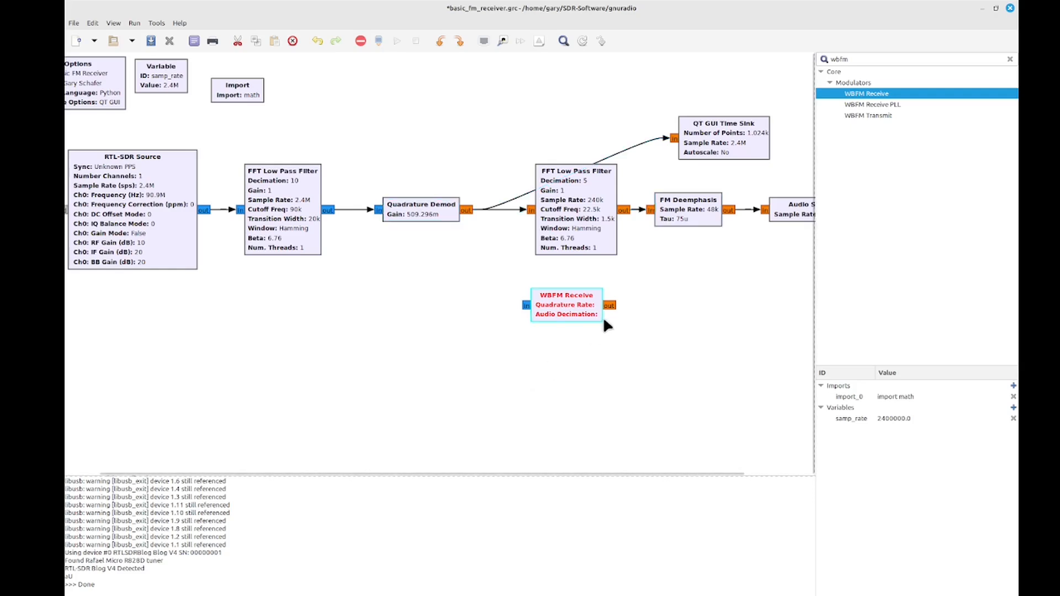
double_click(561, 307)
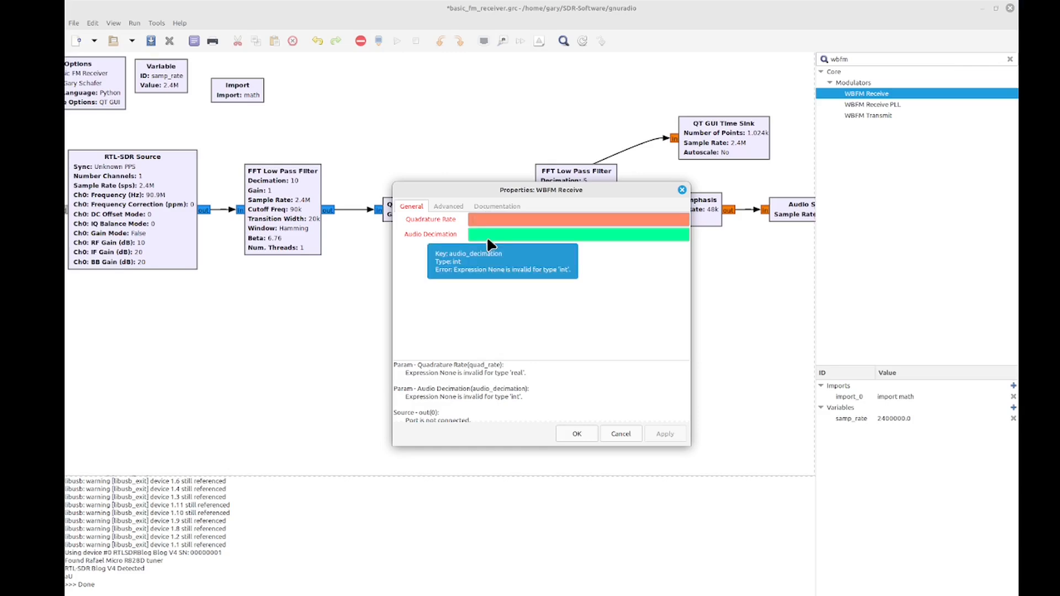
type("240e3")
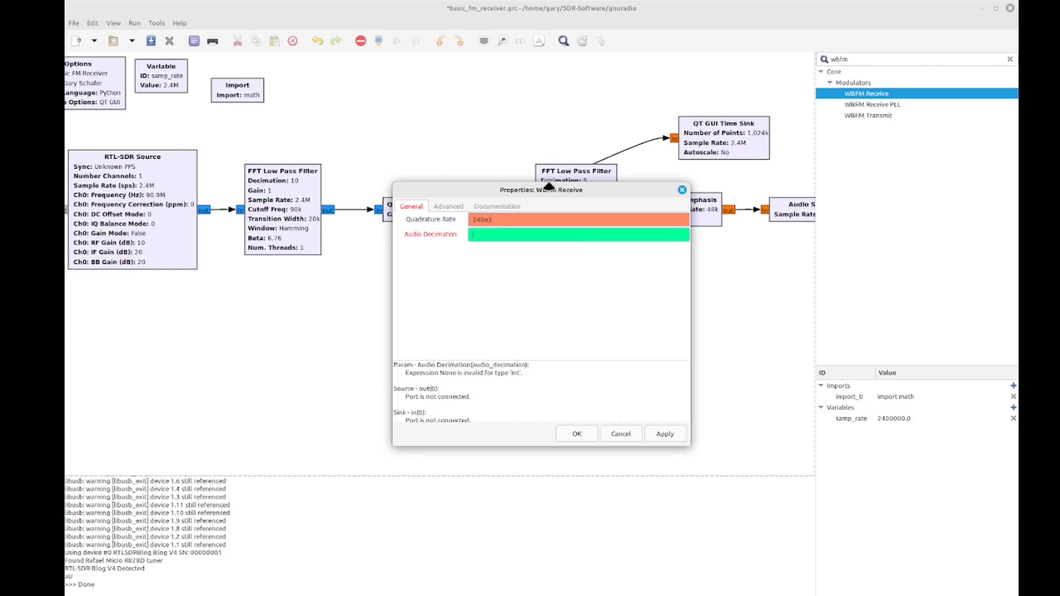
left_click_drag(545, 185, 572, 217)
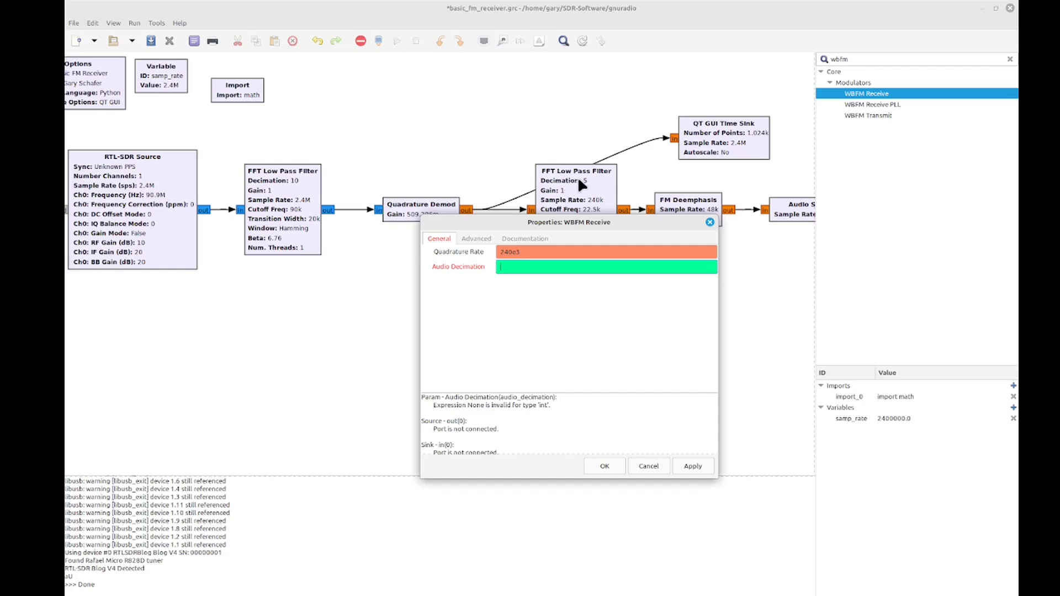
type("5")
left_click(603, 464)
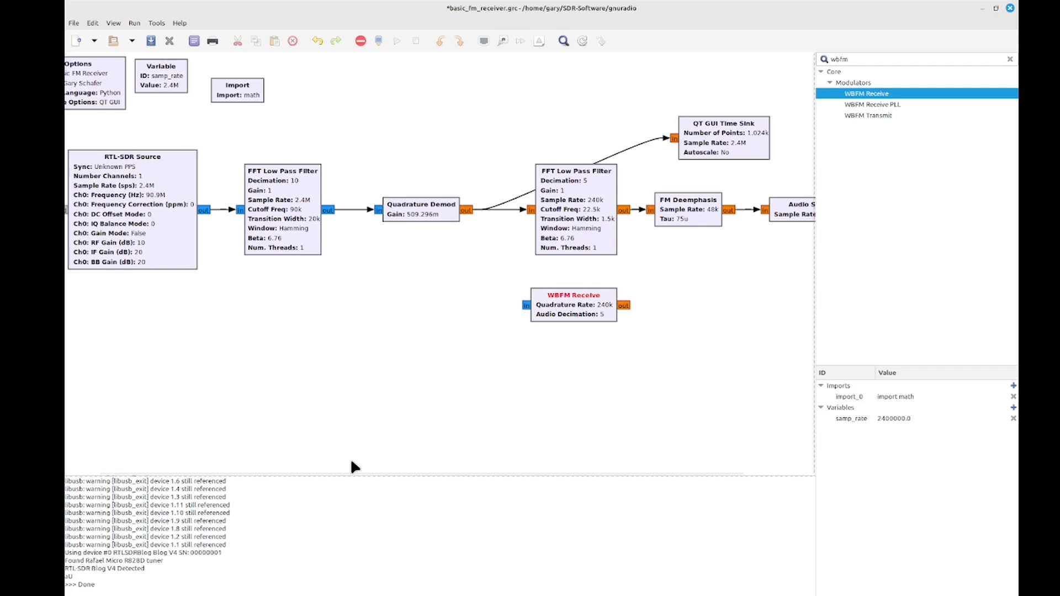
Move the QT GUI Time Sink below the Audio Sink and connect the first low-pass filter's output to WBFM Receive.
left_click(576, 304)
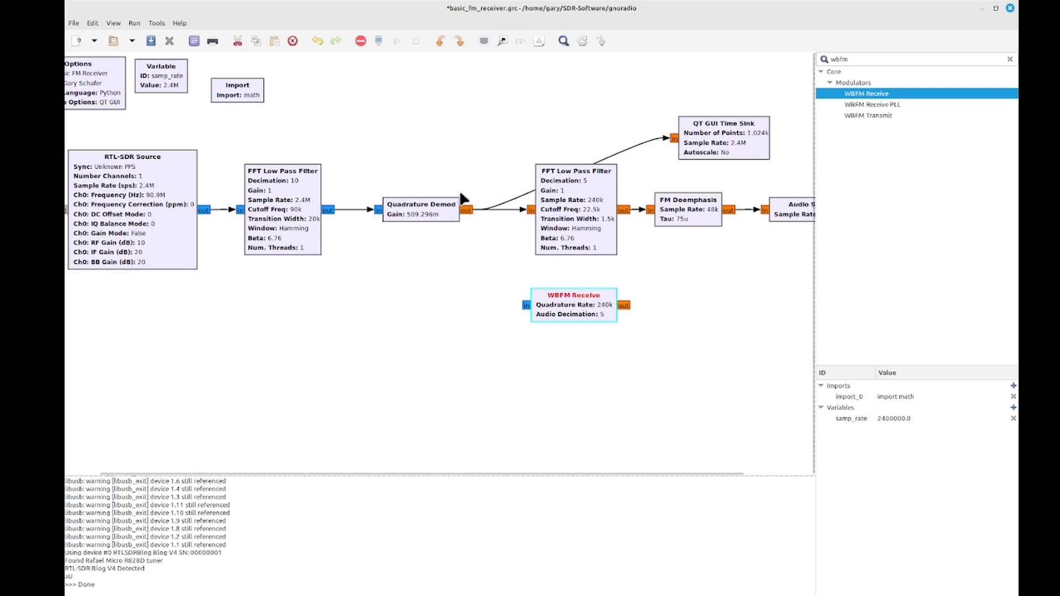
left_click_drag(404, 172, 713, 235)
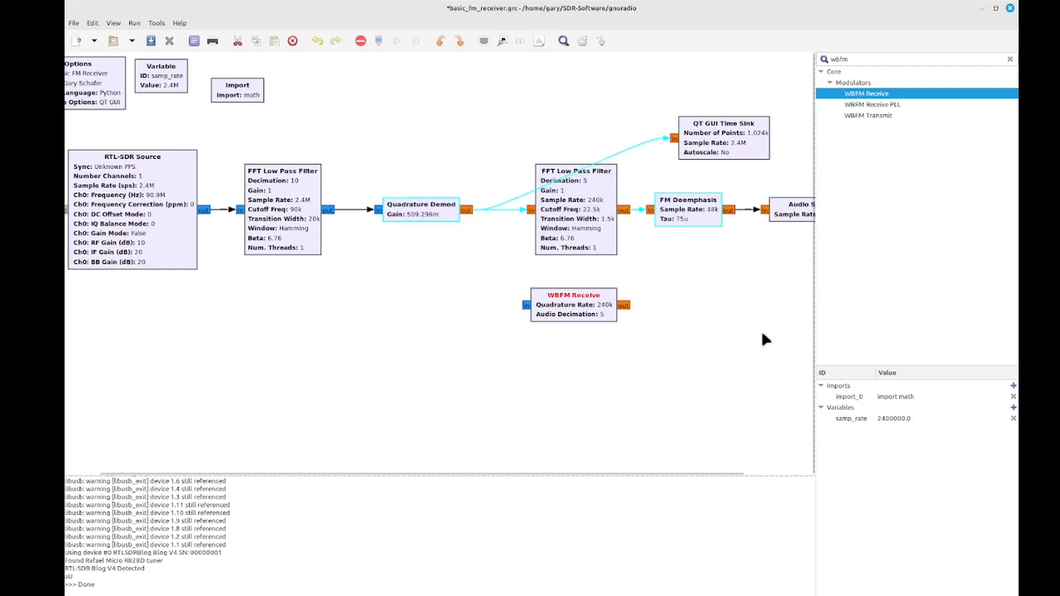
left_click_drag(721, 125, 732, 257)
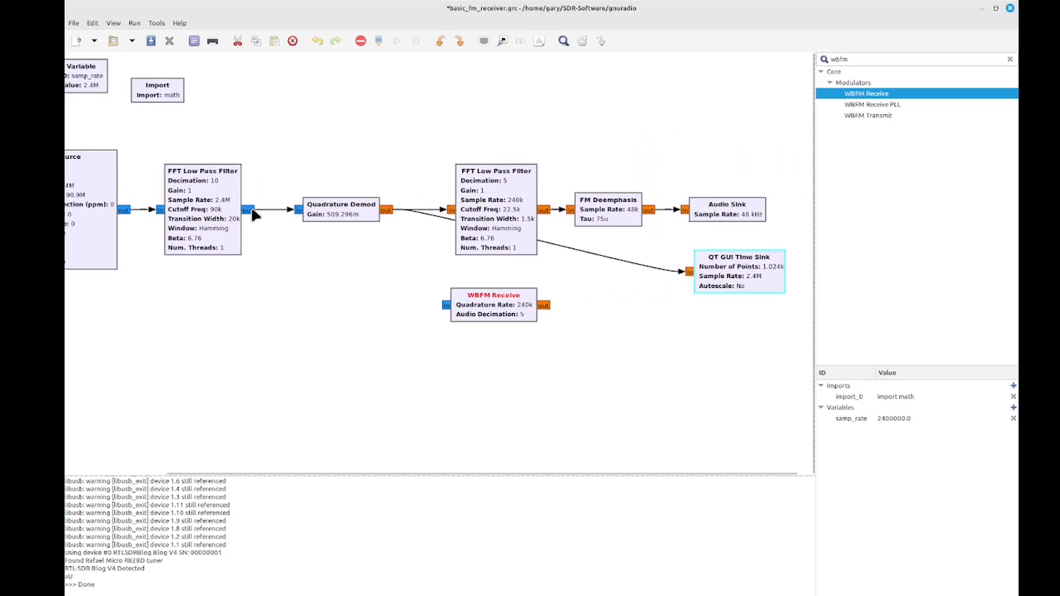
left_click(422, 316)
left_click(446, 305)
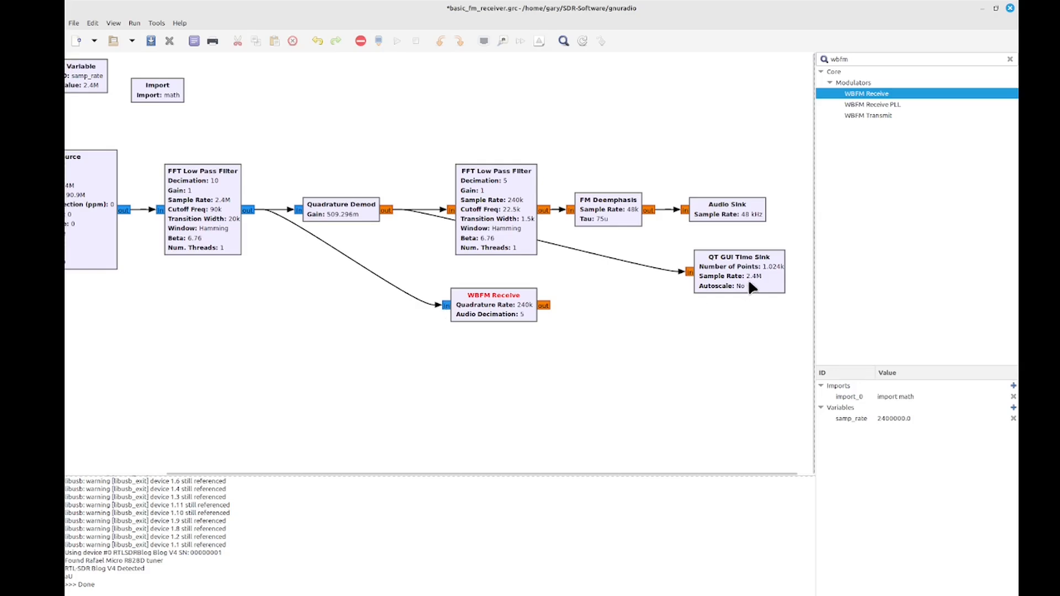
Set the QT GUI Time Sink's number of inputs to 2.
double_click(740, 273)
left_click(574, 373)
key("BackSpace")
type("2")
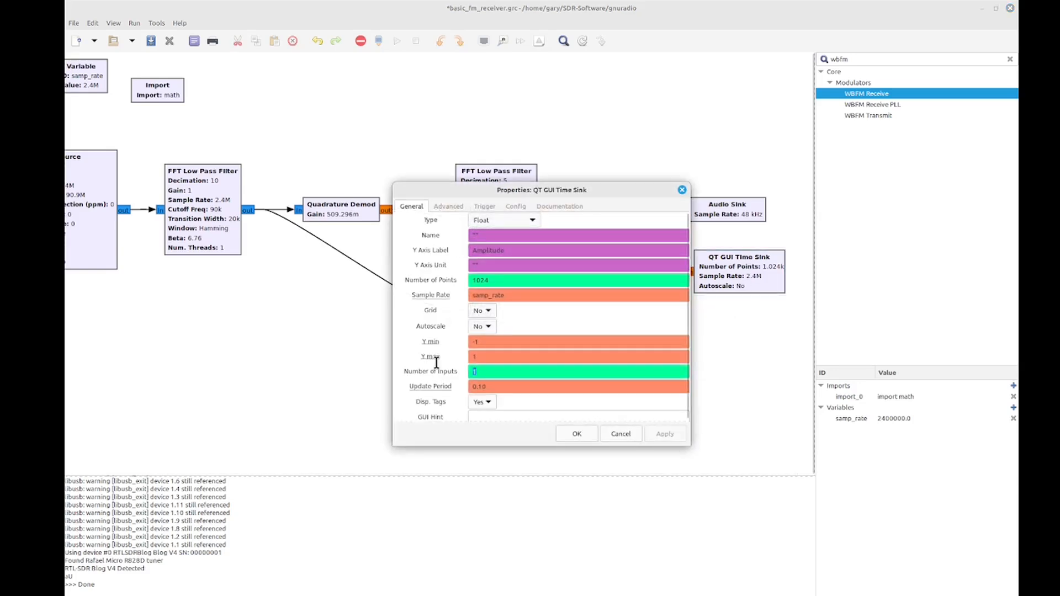
left_click(578, 433)
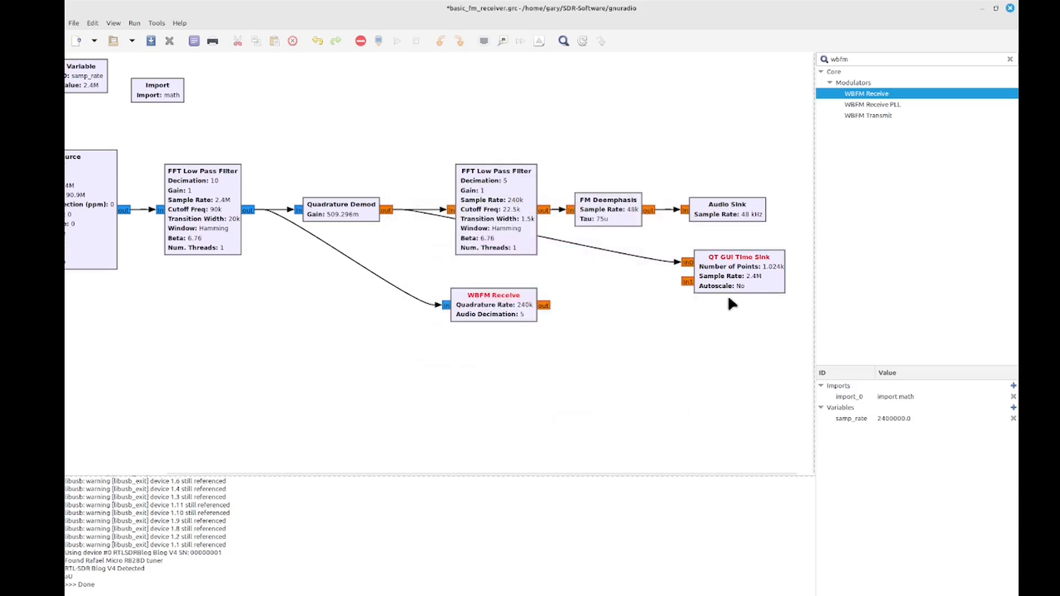
Replace the Quadrature Demod connection to the Time Sink with FM Deemphasis on its first input and WBFM Receive on its second.
key("Delete")
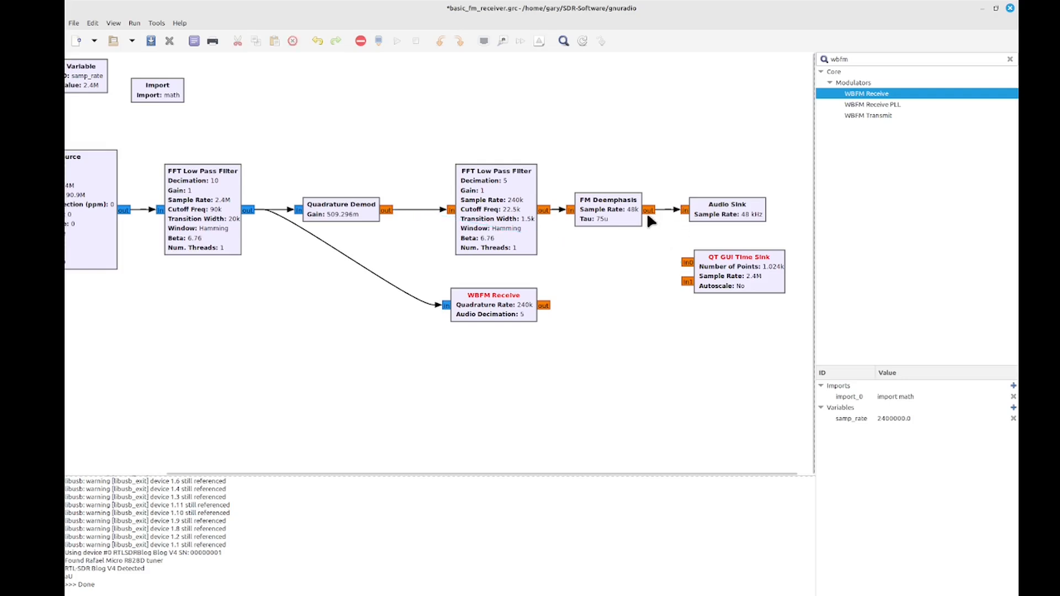
left_click(687, 261)
left_click(649, 210)
left_click(544, 307)
left_click(687, 282)
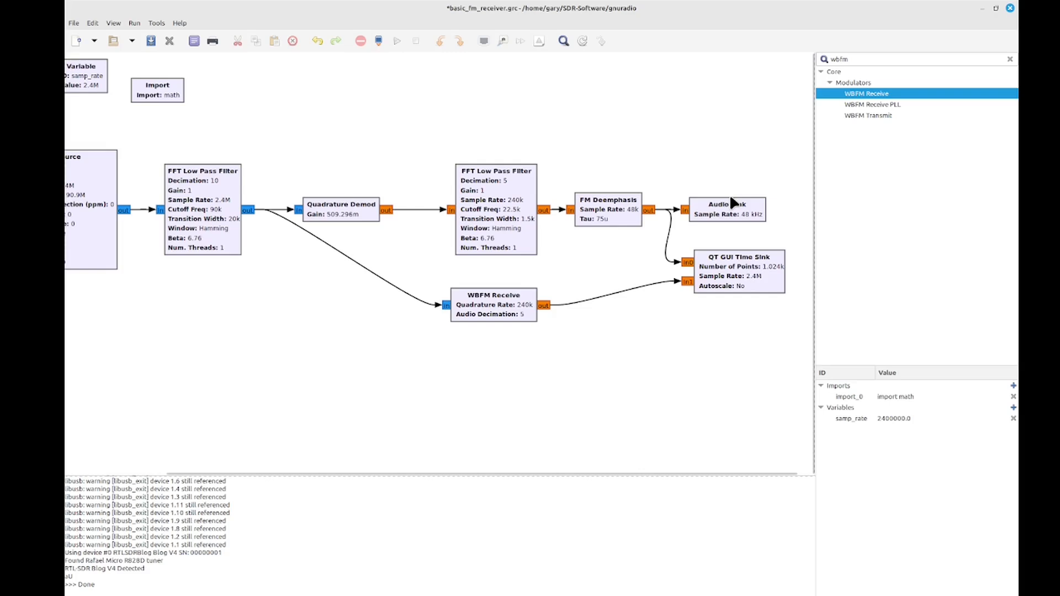
Disable the Audio Sink block and save the flow graph.
left_click(720, 217)
key("d")
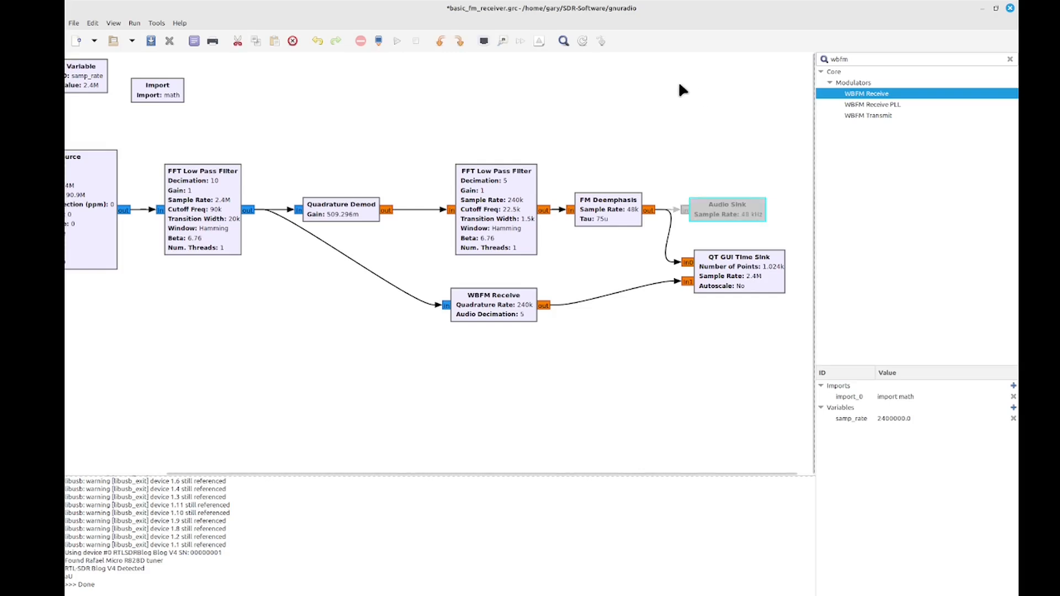
key("ctrl+s")
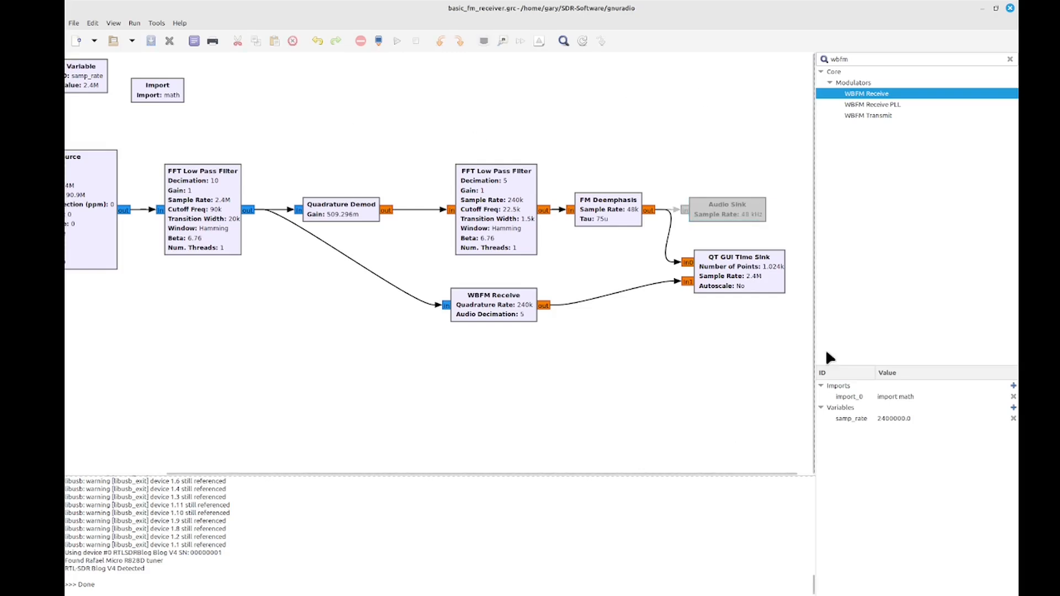
Run the flow graph, freeze the time plot and compare Signal 1 with Signal 2 by hiding each in turn.
left_click(396, 42)
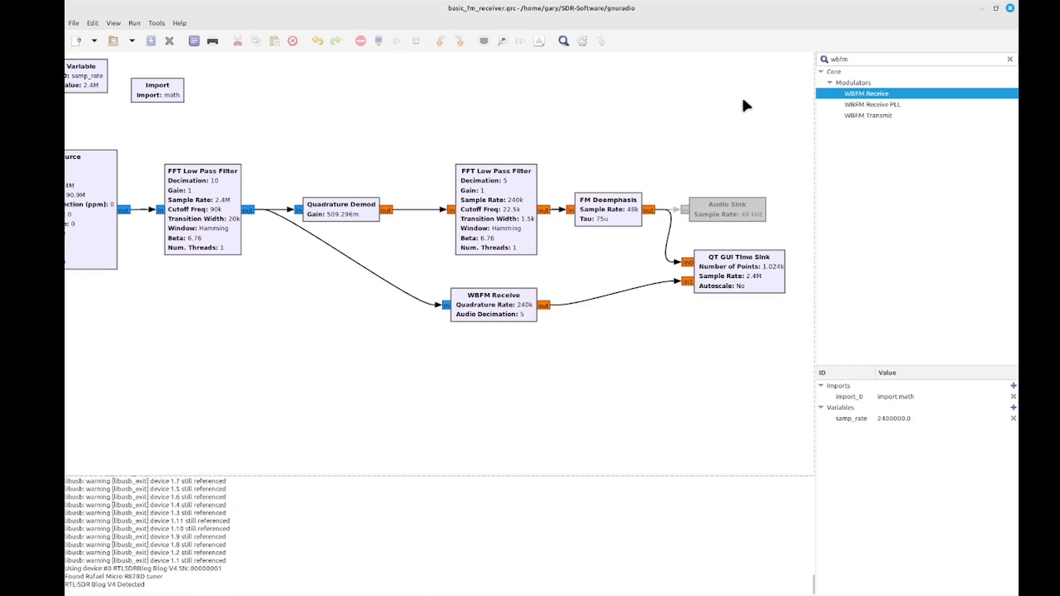
right_click(589, 122)
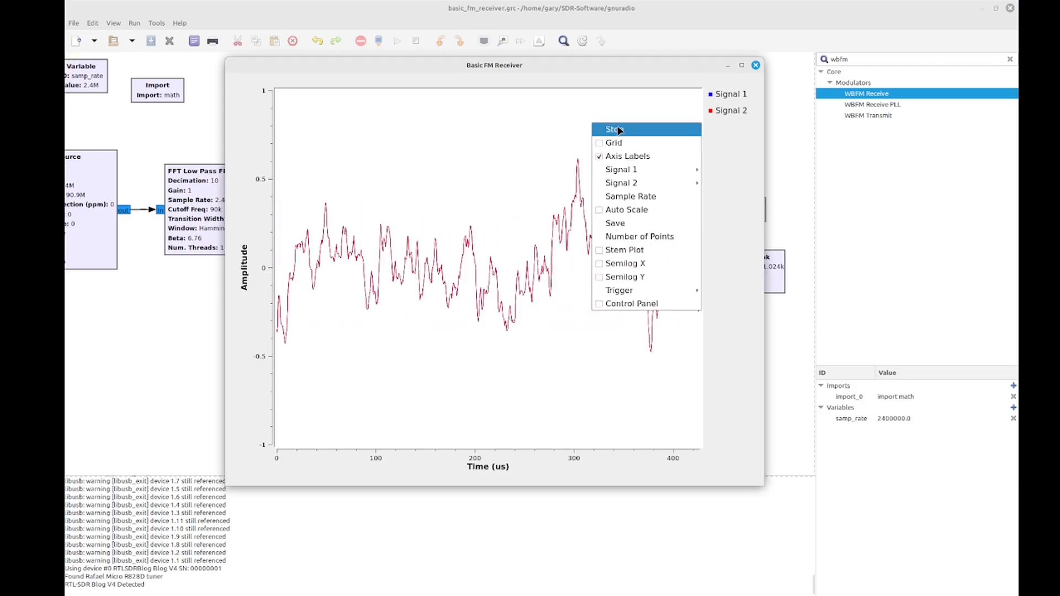
left_click(614, 128)
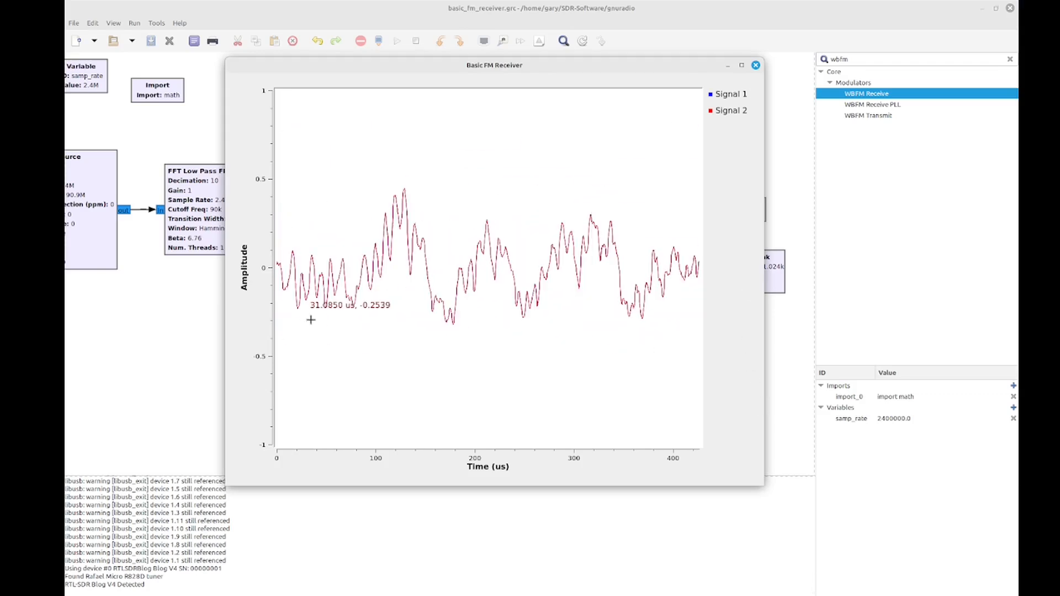
left_click(733, 111)
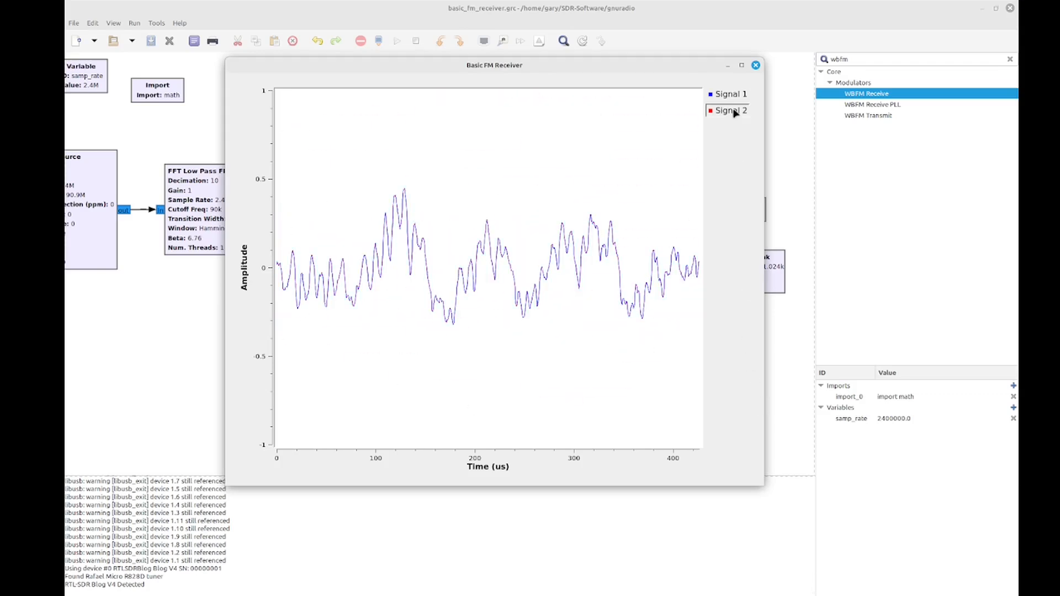
left_click(734, 111)
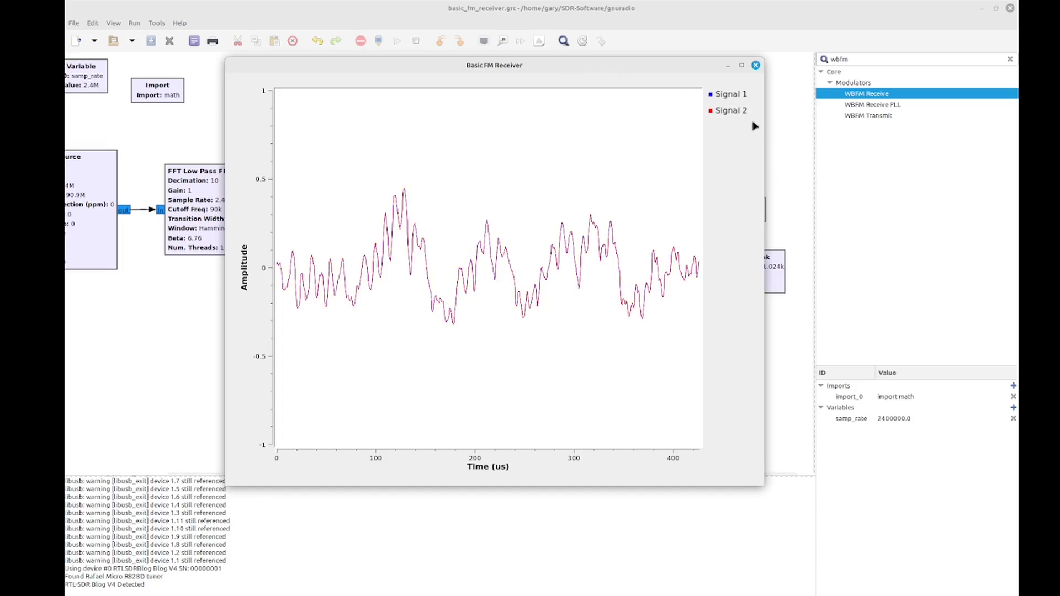
left_click(732, 98)
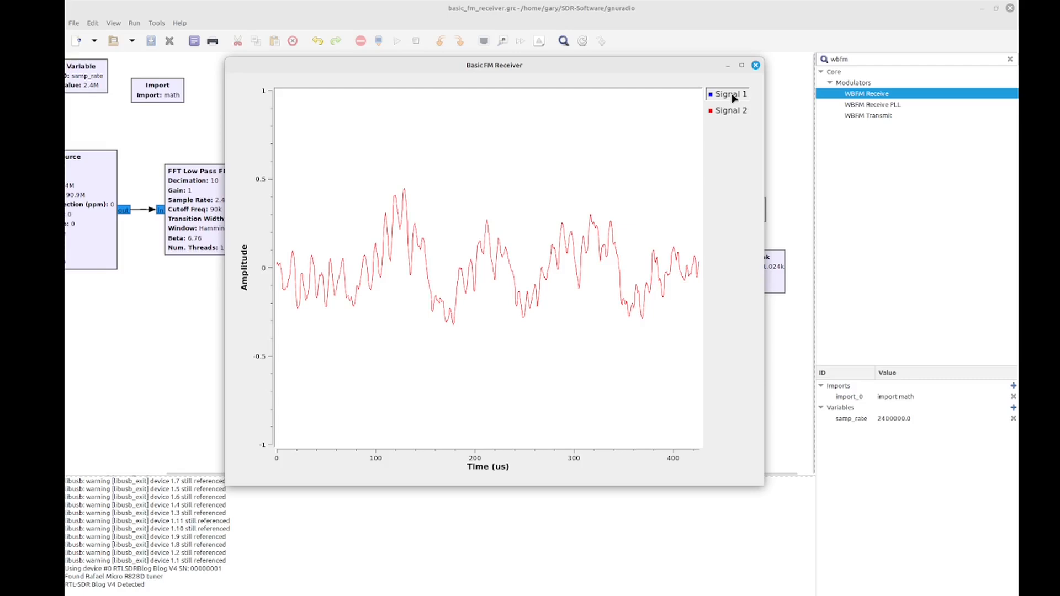
left_click(732, 96)
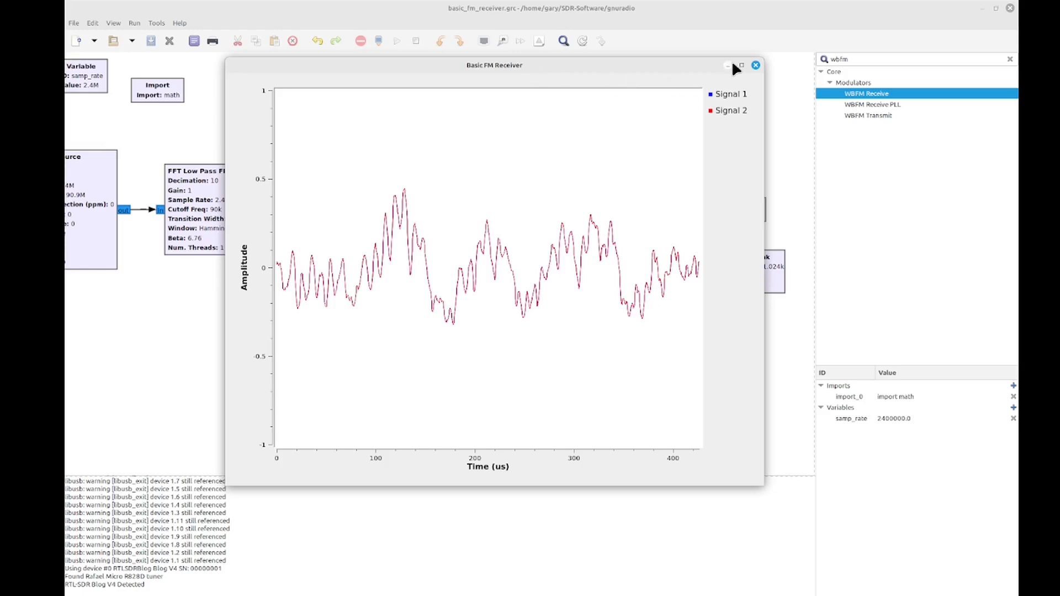
left_click(755, 66)
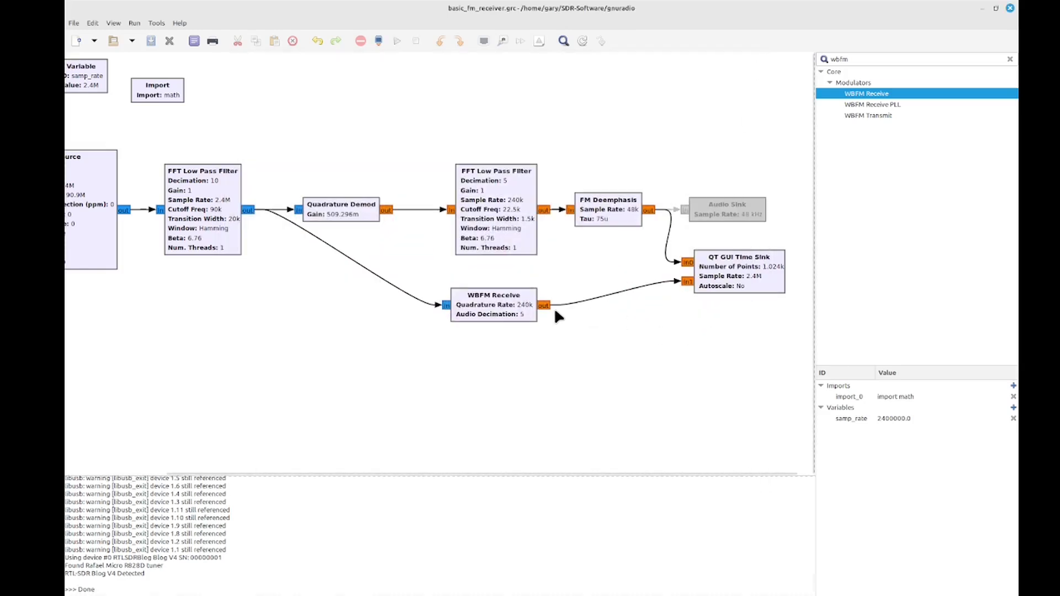
left_click_drag(347, 167, 638, 227)
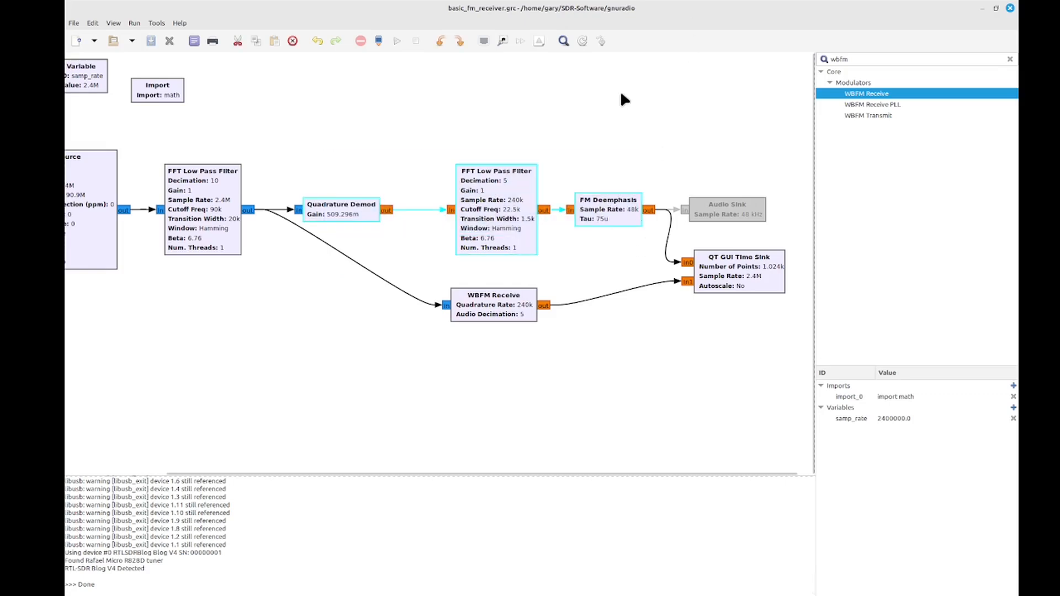